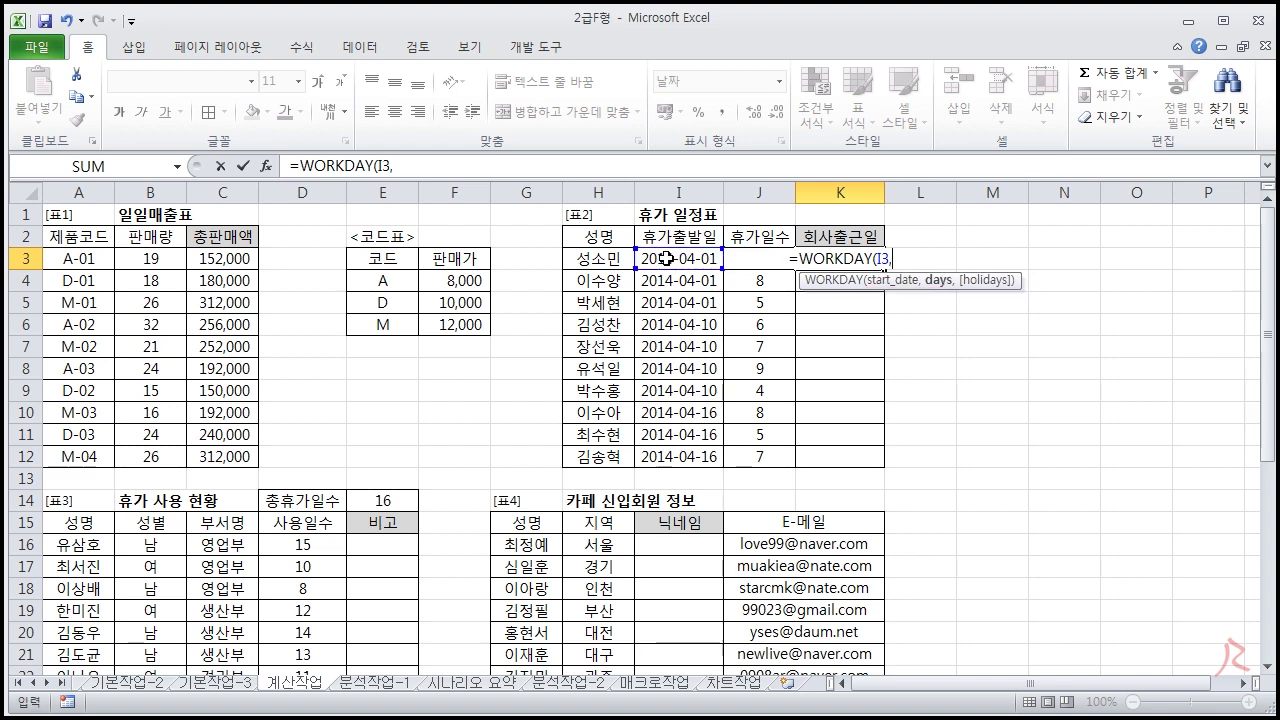
Step: Complete the WORKDAY formula in K3 with J3 as the days argument, giving =WORKDAY(I3,J3)
{"action": "left_click", "coordinate": [745, 237]}
{"action": "left_click", "coordinate": [742, 260]}
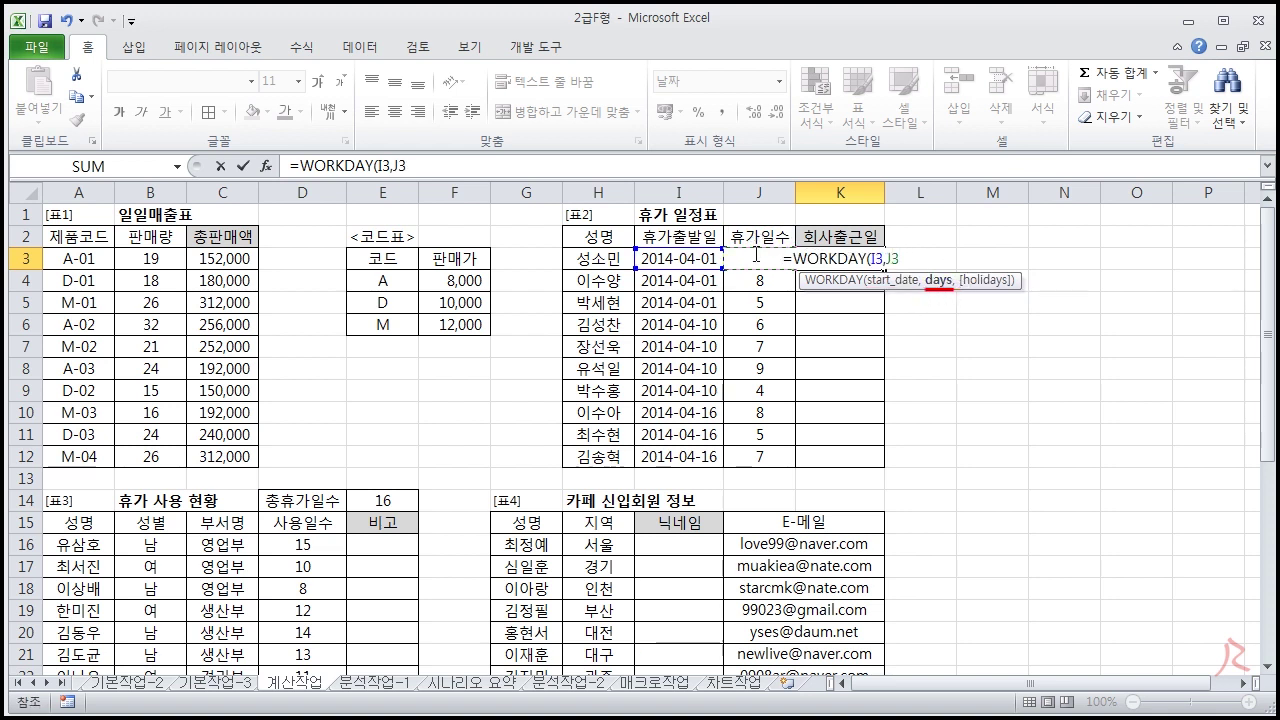
{"action": "key", "text": "BackSpace"}
{"action": "key", "text": "BackSpace"}
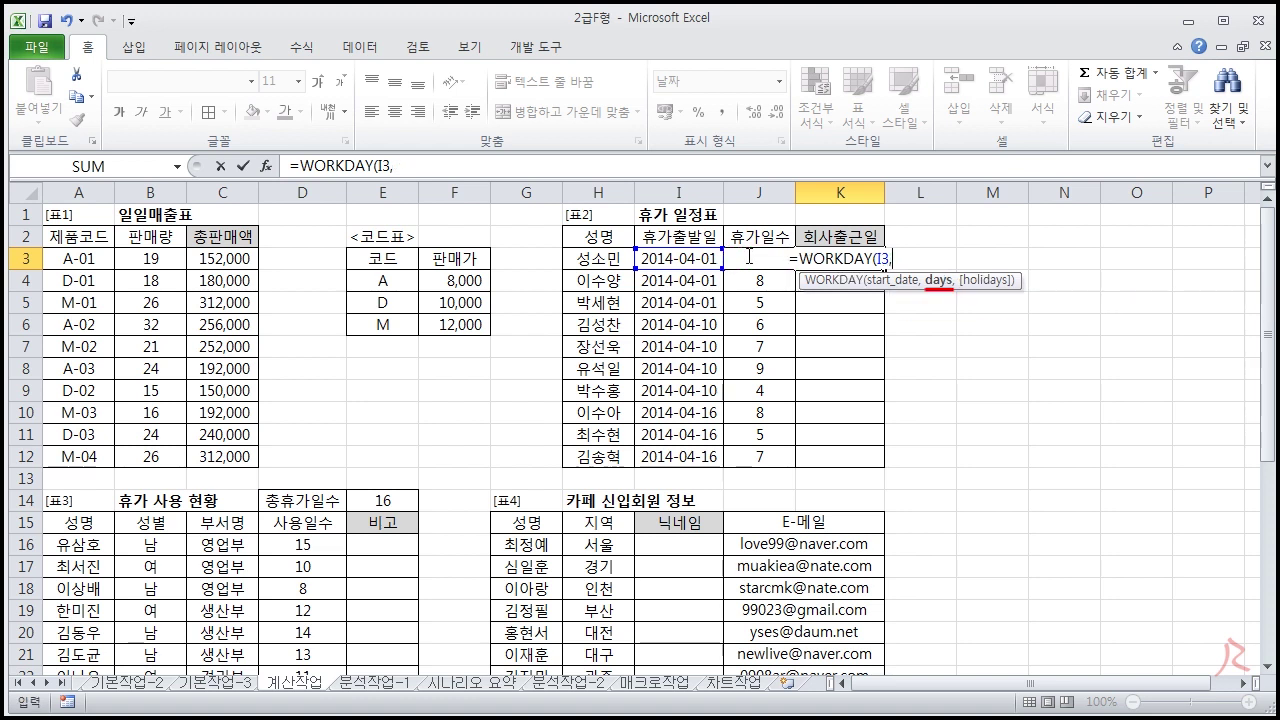
{"action": "left_click", "coordinate": [748, 238]}
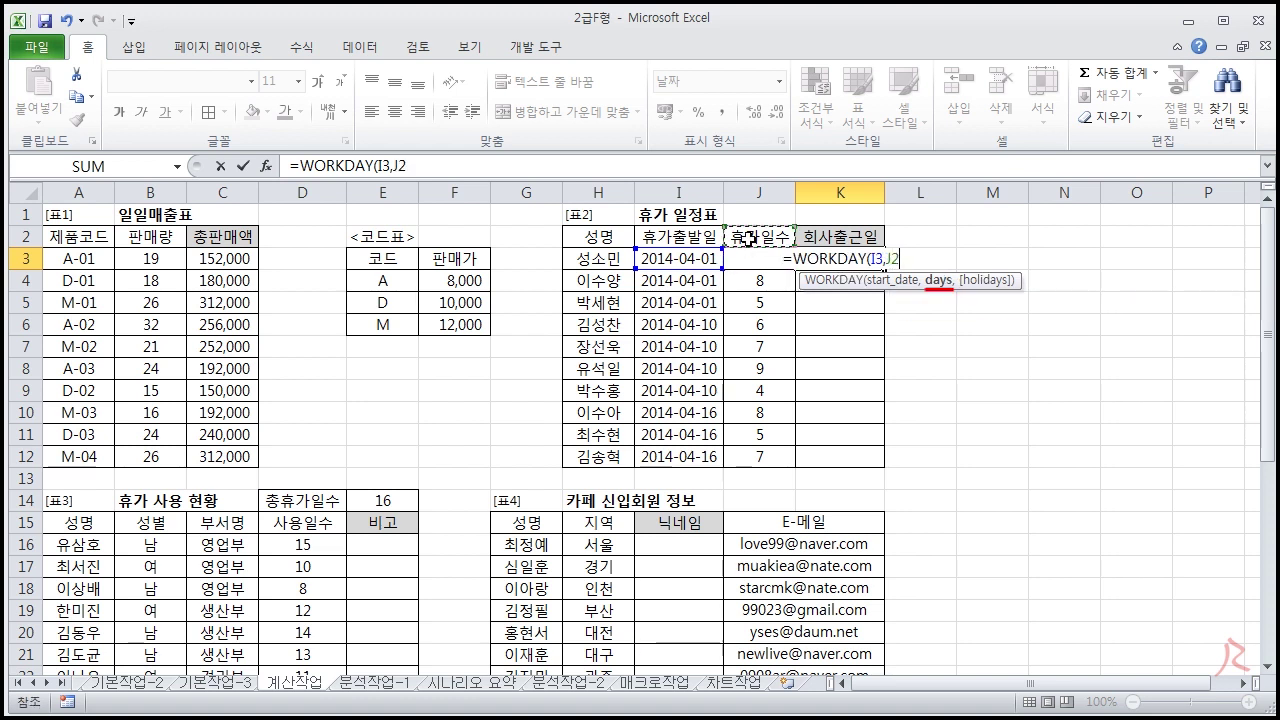
{"action": "key", "text": "Down"}
{"action": "key", "text": "Left"}
{"action": "key", "text": "Up"}
{"action": "key", "text": "Right"}
{"action": "key", "text": "Down"}
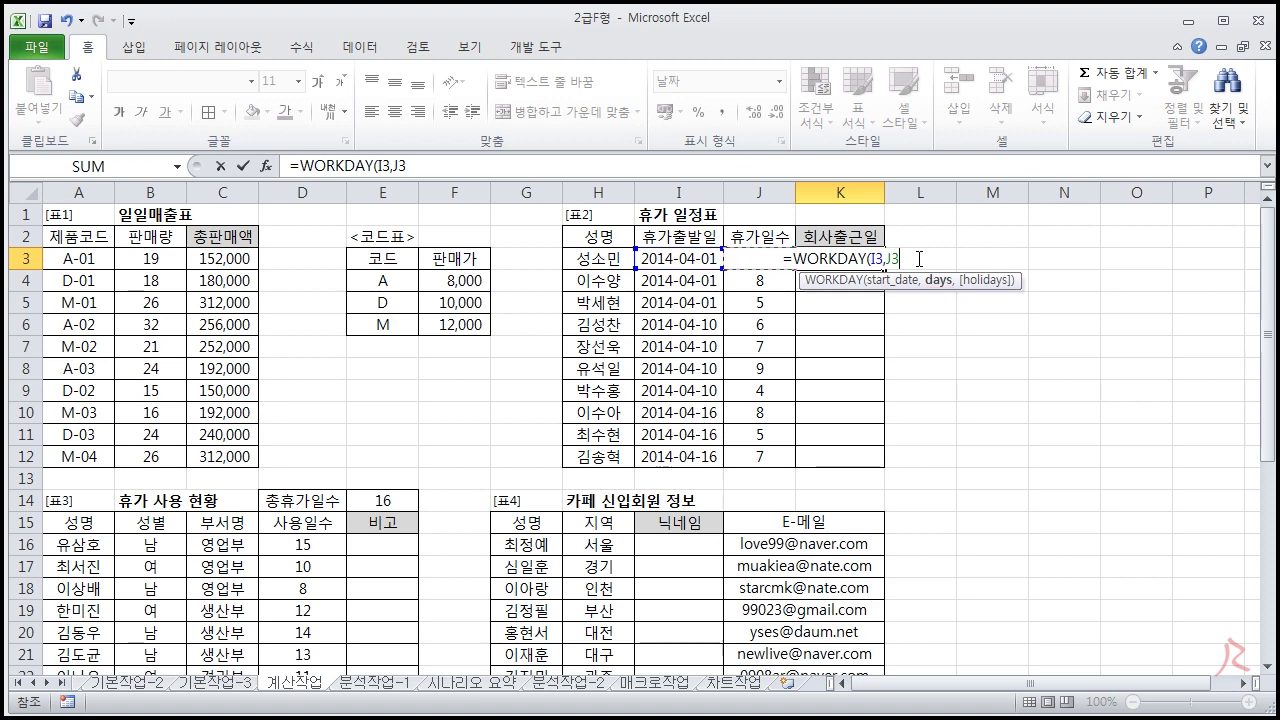
{"action": "type", "text": ")"}
{"action": "key", "text": "Return"}
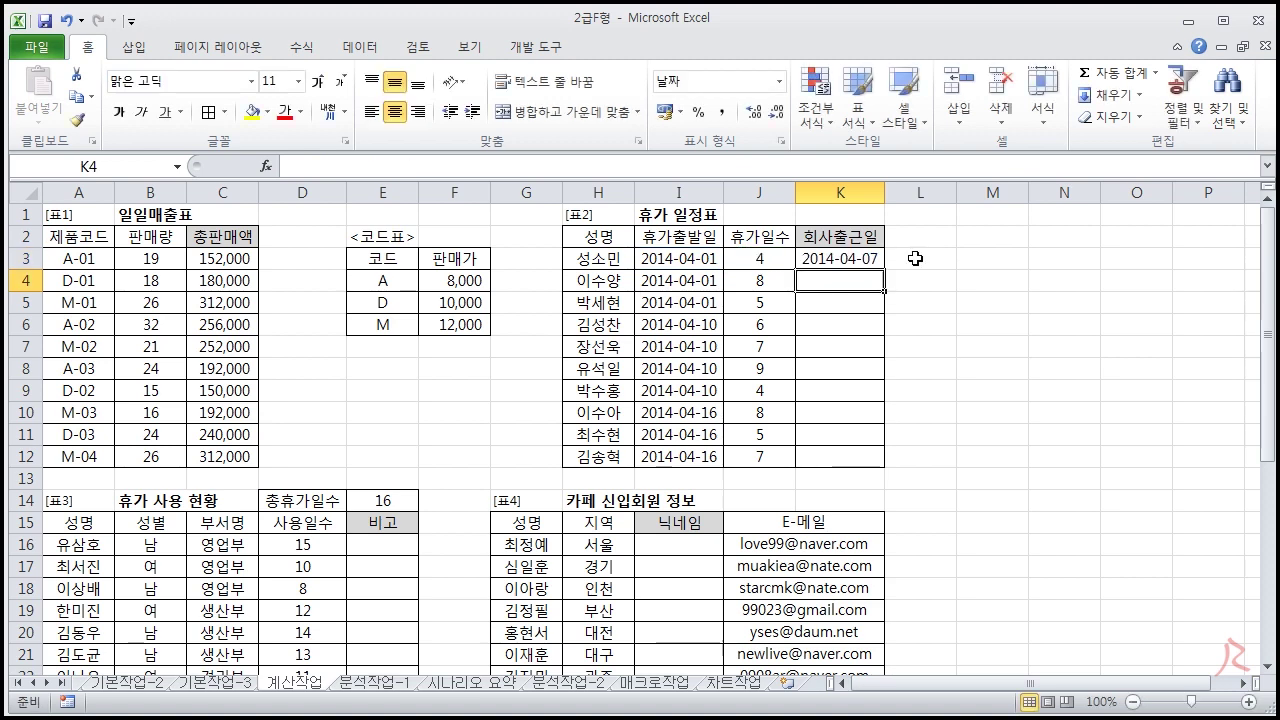
Step: Fill the K3 formula down through K12 and check several of the return dates
{"action": "left_click", "coordinate": [843, 258]}
{"action": "left_click_drag", "start_coordinate": [885, 270], "coordinate": [872, 441]}
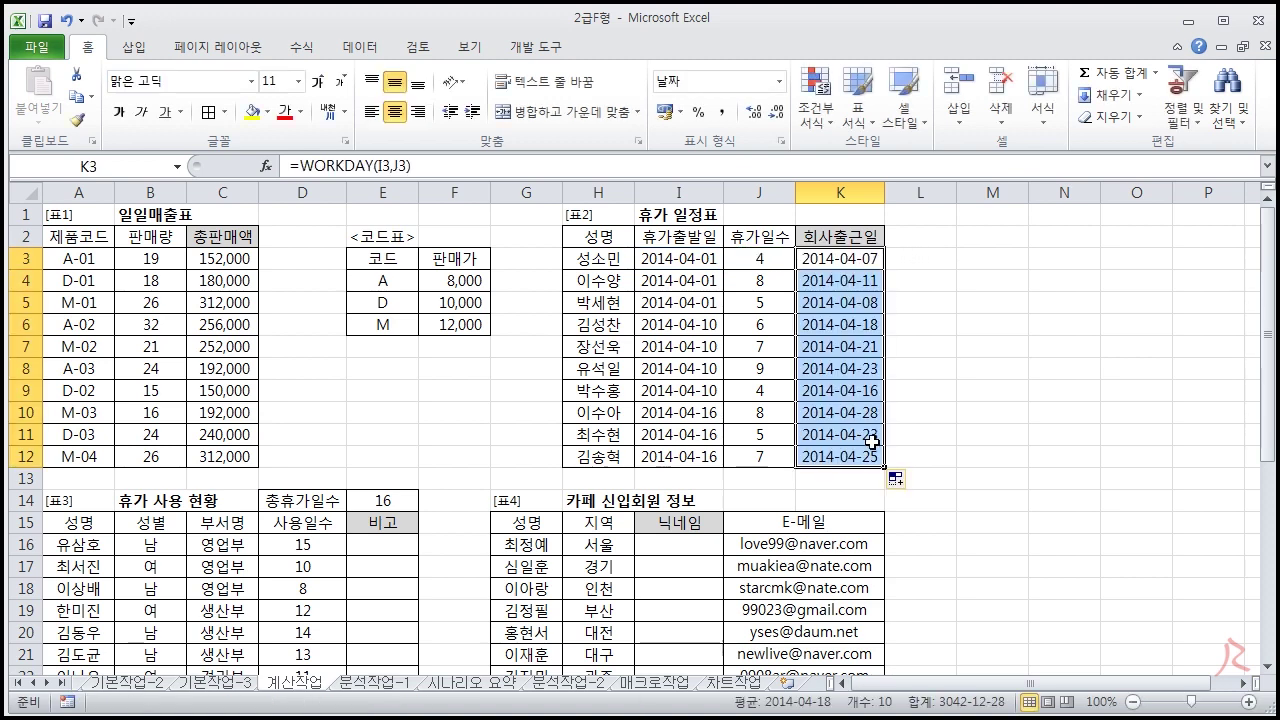
{"action": "left_click", "coordinate": [833, 256]}
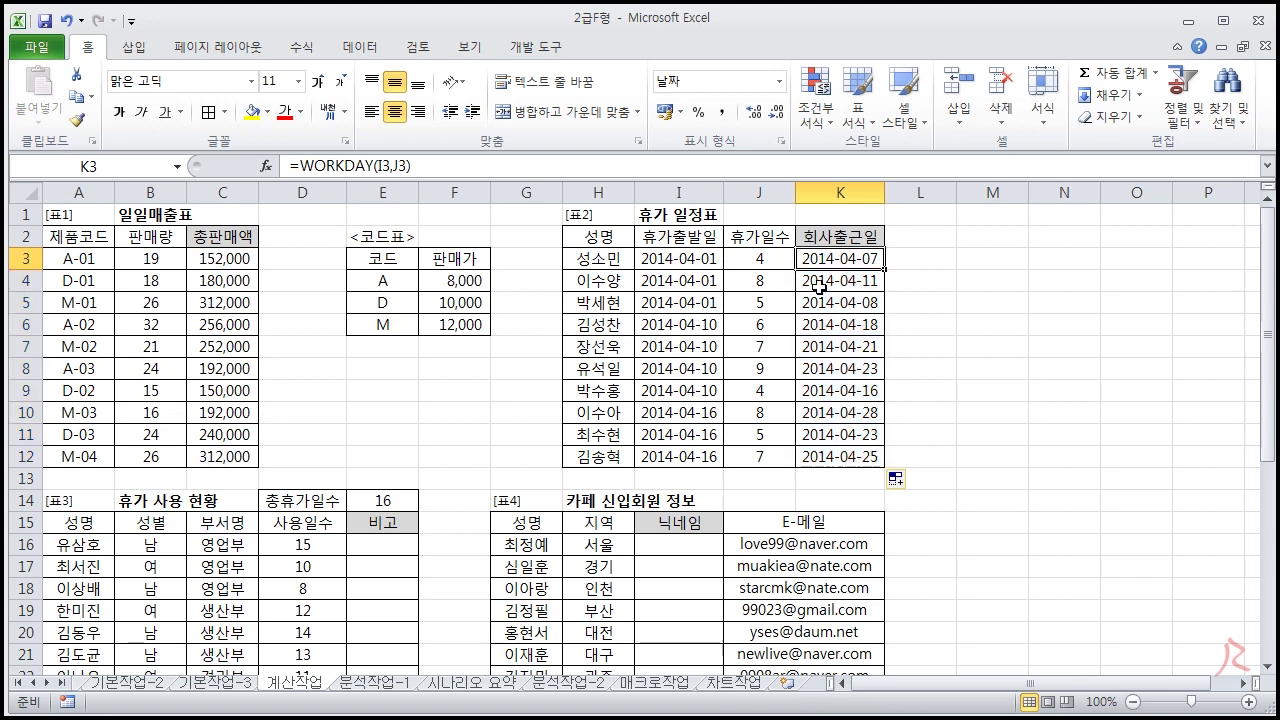
{"action": "left_click", "coordinate": [668, 260]}
{"action": "left_click", "coordinate": [869, 259]}
{"action": "left_click", "coordinate": [830, 304]}
{"action": "left_click", "coordinate": [836, 328]}
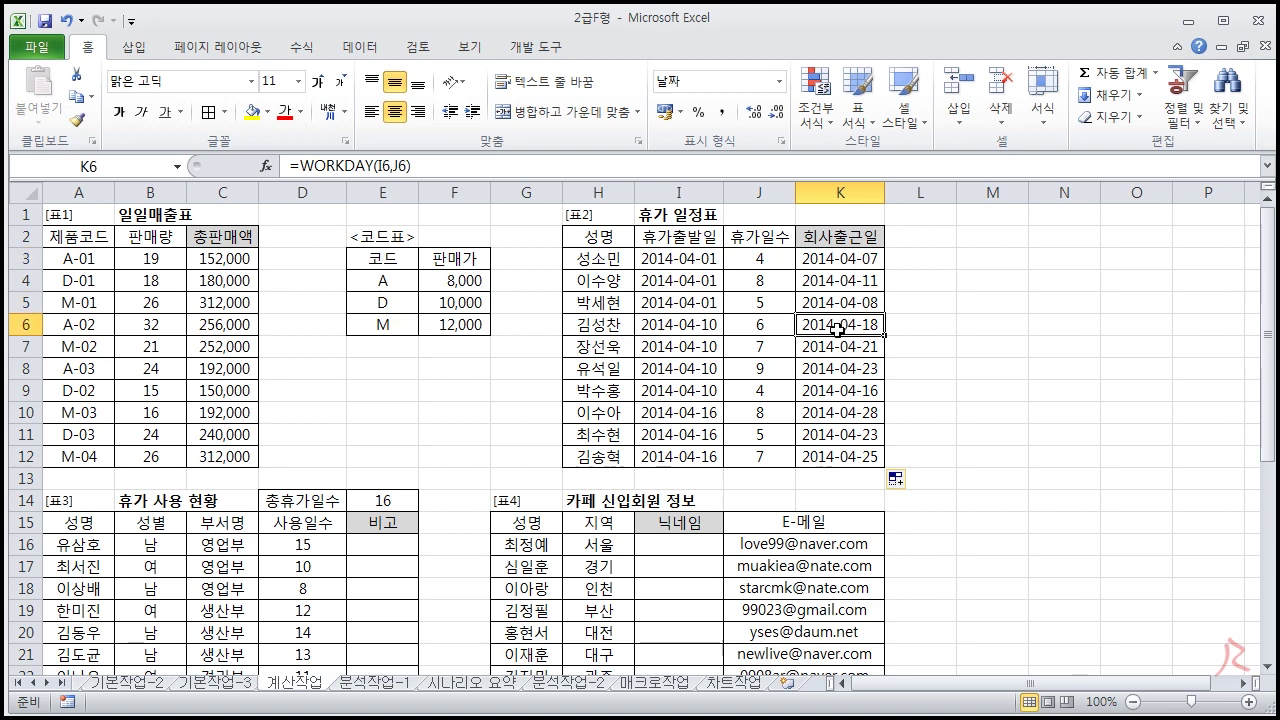
{"action": "left_click", "coordinate": [843, 350]}
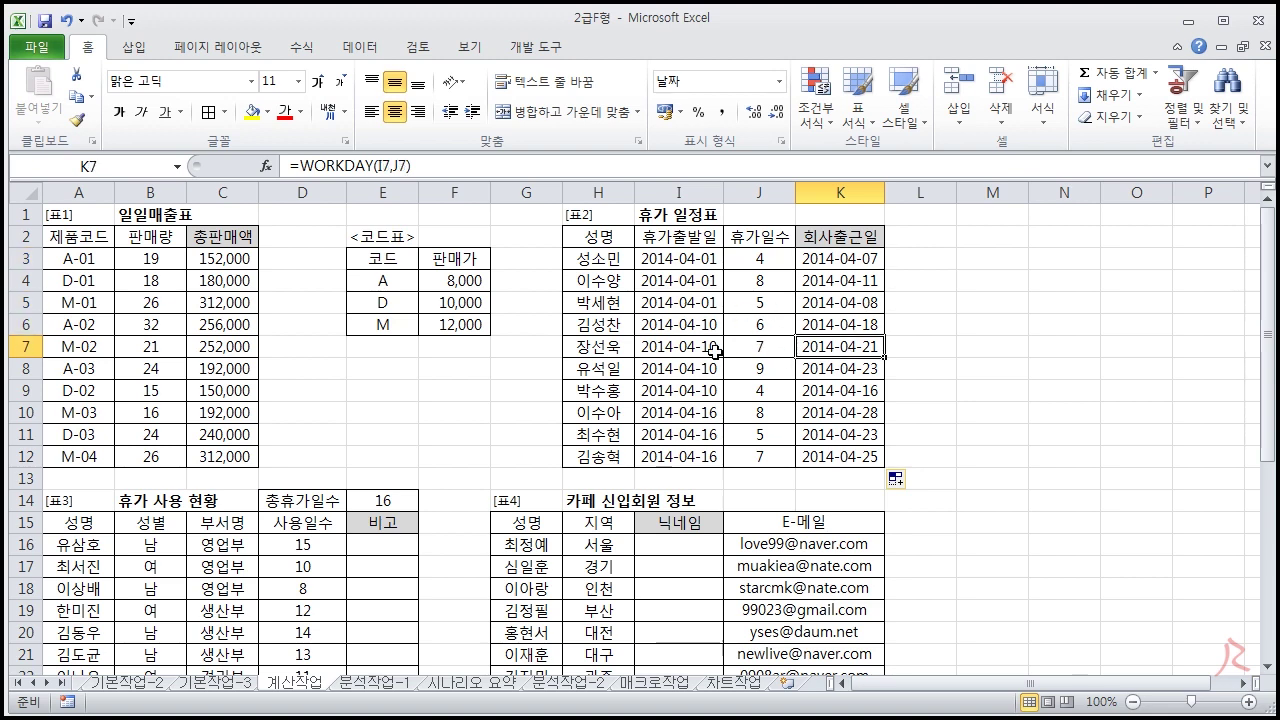
{"action": "left_click", "coordinate": [930, 392]}
Step: Read task 3 in 2급F형.pdf and locate its total leave days cell E14 in 표3 of the Excel sheet
{"action": "scroll", "coordinate": [400, 392], "scroll_direction": "down", "scroll_amount": 3}
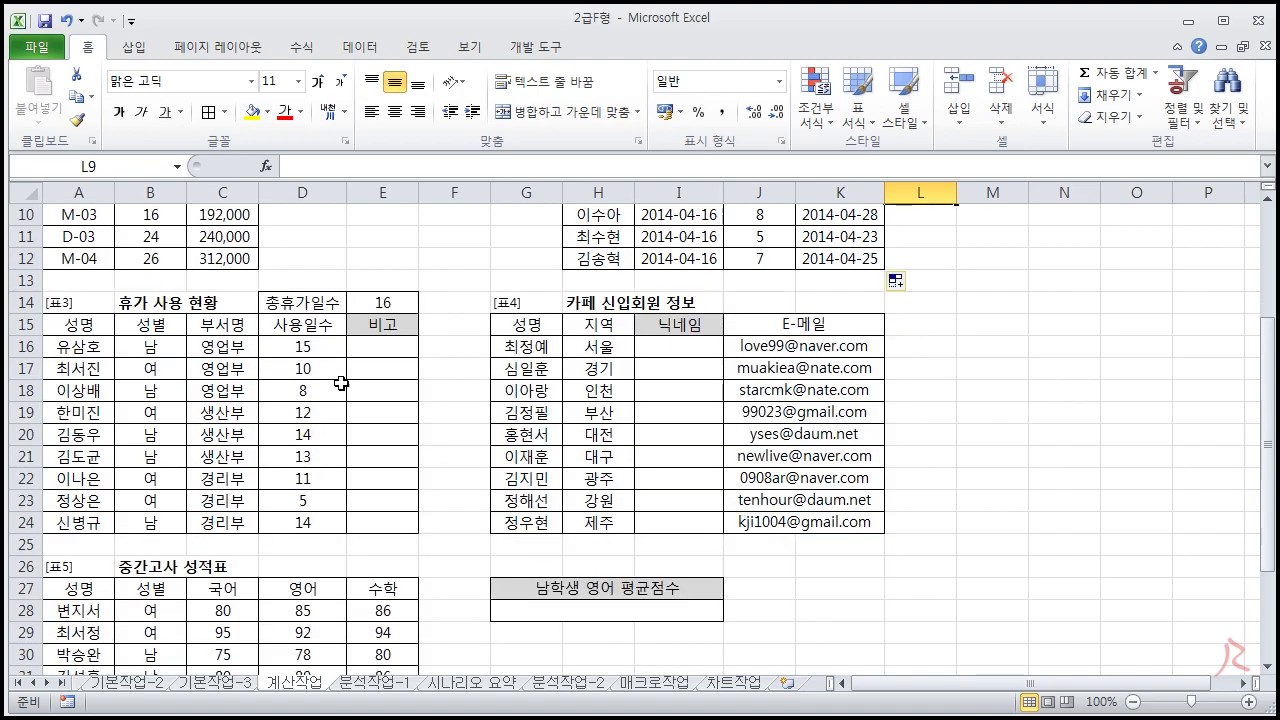
{"action": "left_click", "coordinate": [380, 350]}
{"action": "key", "text": "alt+Tab"}
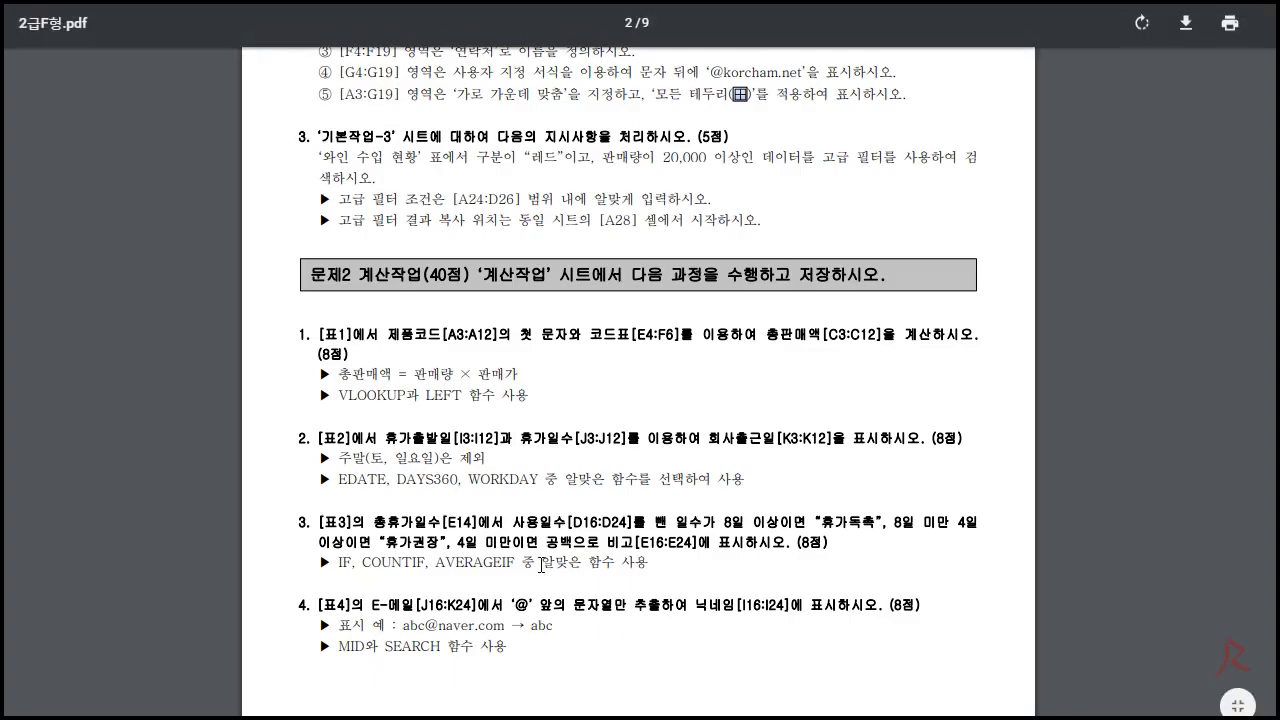
{"action": "scroll", "coordinate": [458, 373], "scroll_direction": "down", "scroll_amount": 3}
{"action": "left_click_drag", "start_coordinate": [370, 322], "coordinate": [792, 322]}
{"action": "left_click", "coordinate": [630, 422]}
{"action": "key", "text": "alt+Tab"}
{"action": "left_click", "coordinate": [386, 308]}
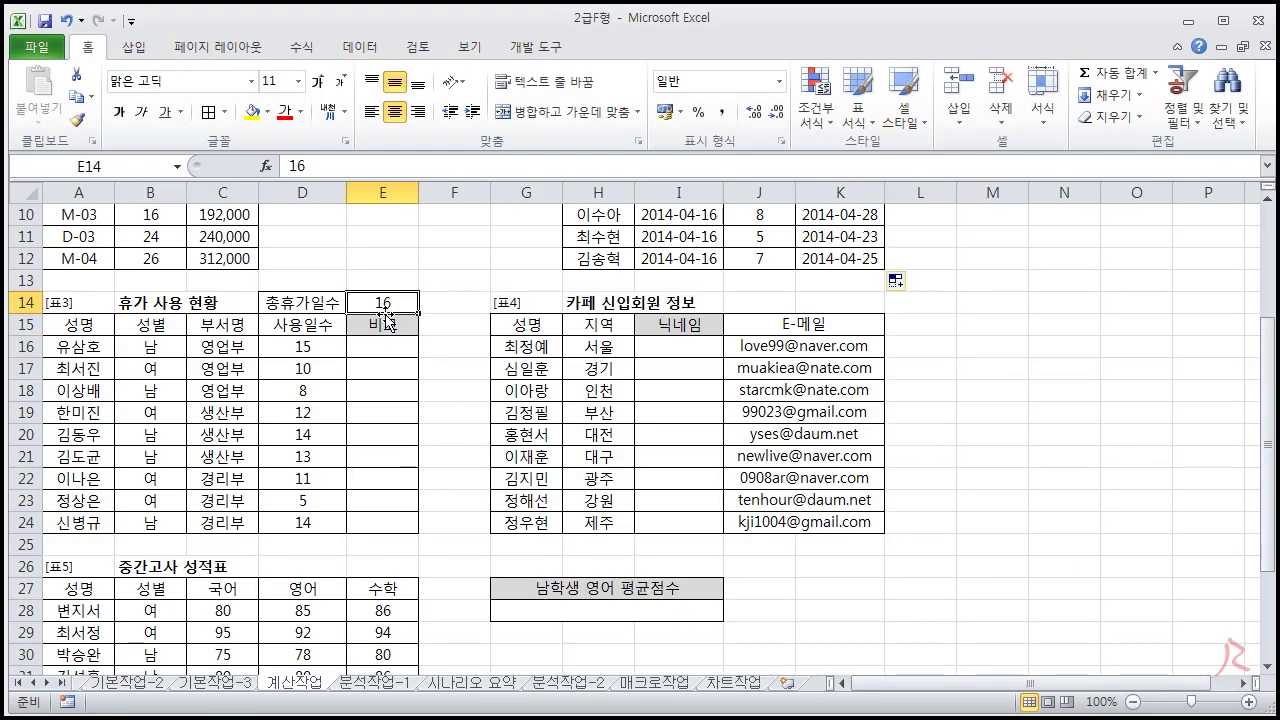
Step: Compare task 3 in the PDF with the sheet's total leave days in E14 and the used days starting at D16
{"action": "key", "text": "alt+Tab"}
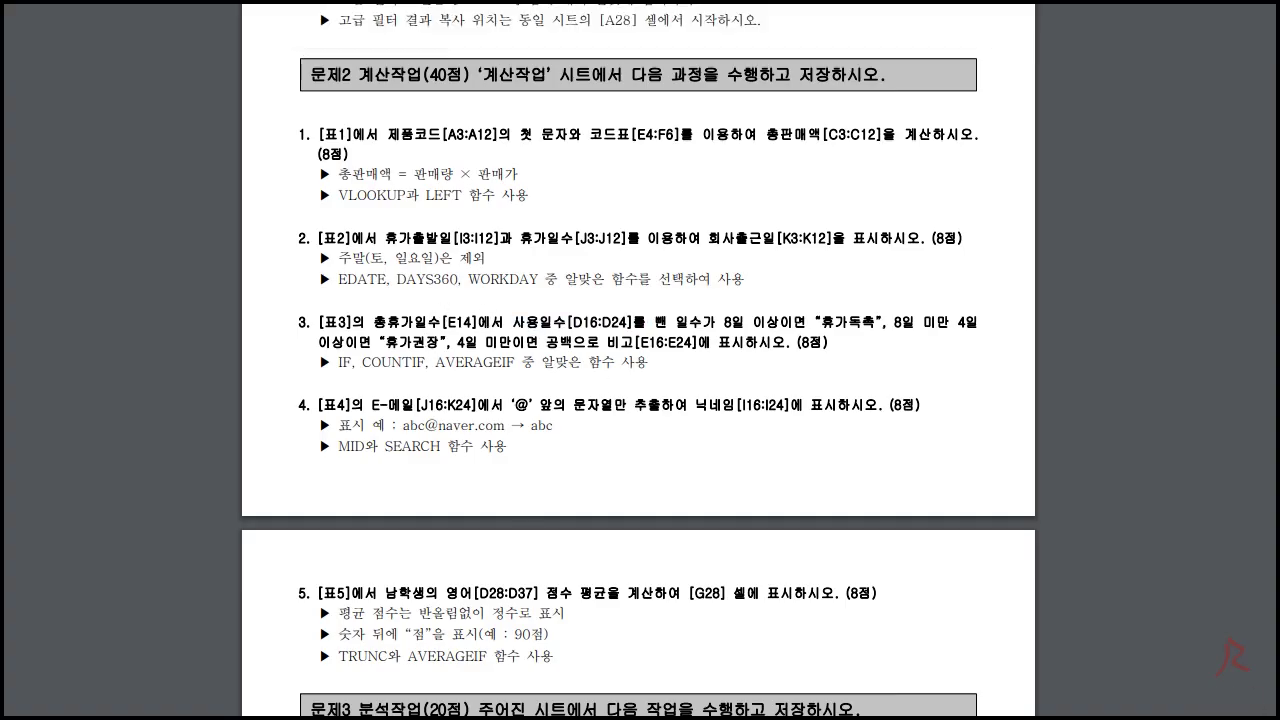
{"action": "key", "text": "alt+Tab"}
{"action": "left_click", "coordinate": [378, 300]}
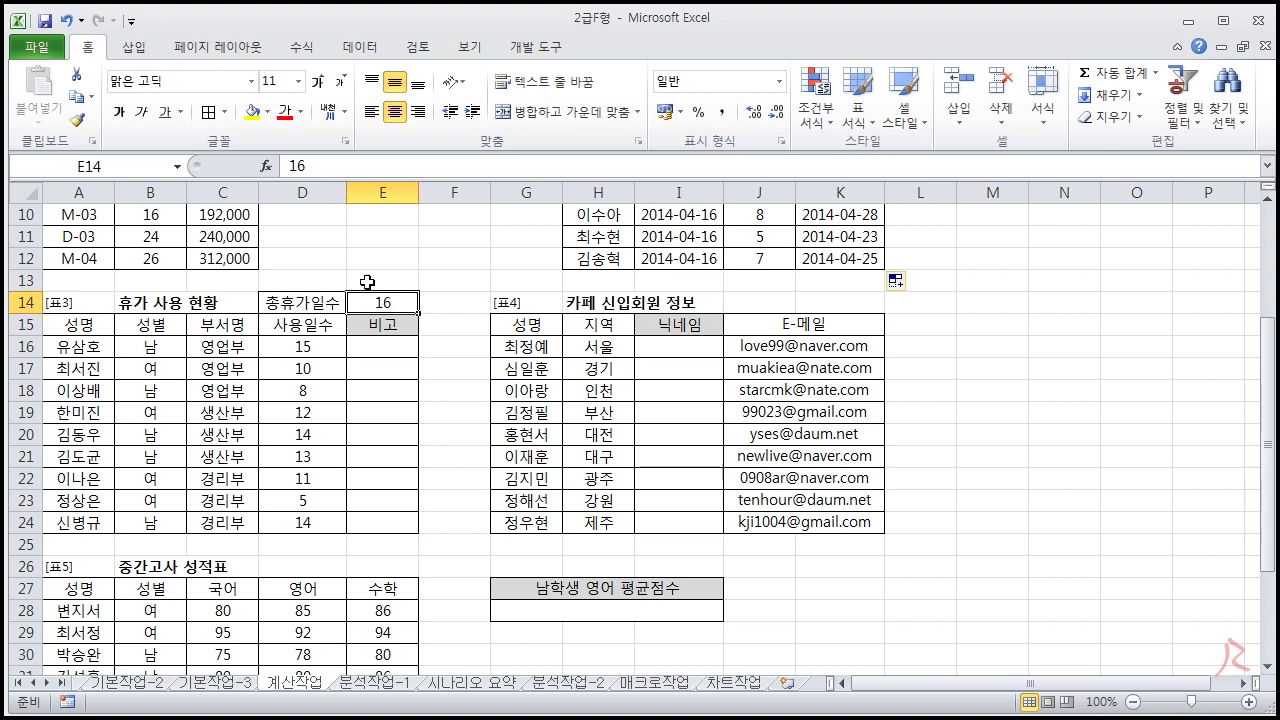
{"action": "left_click", "coordinate": [309, 345]}
{"action": "left_click", "coordinate": [322, 370]}
{"action": "key", "text": "alt+Tab"}
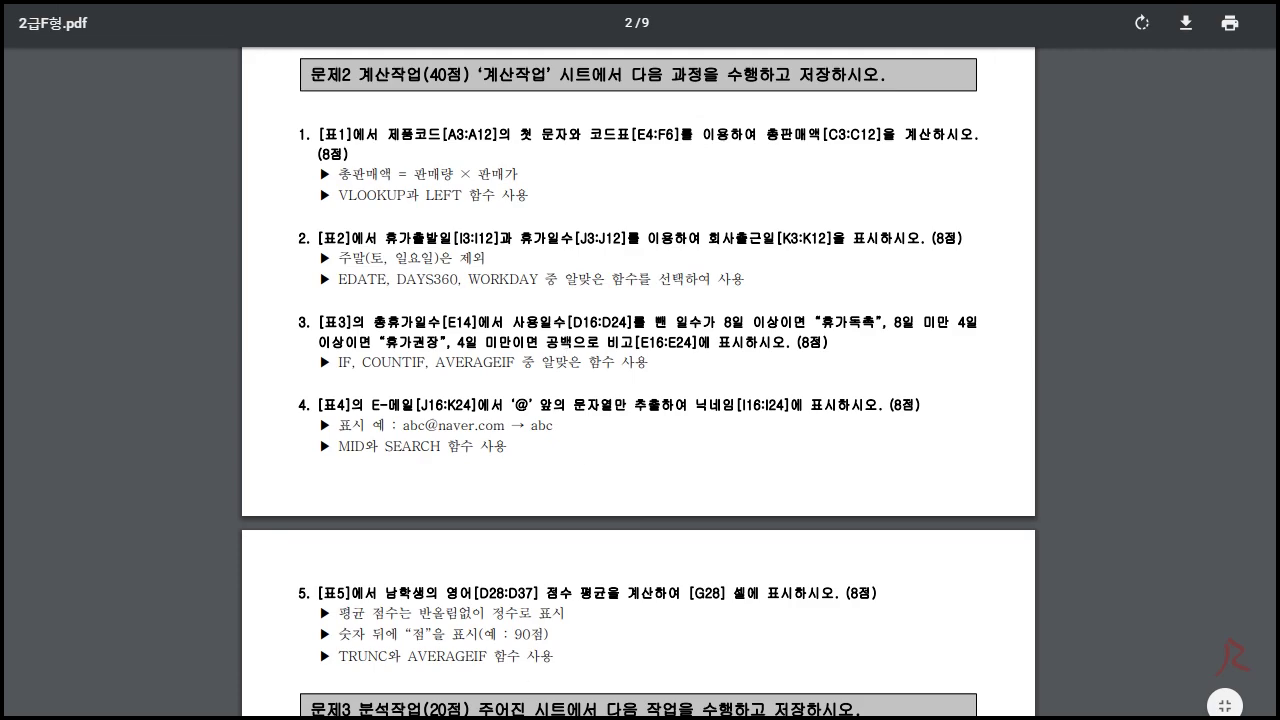
{"action": "key", "text": "alt+Tab"}
{"action": "left_click", "coordinate": [380, 302]}
{"action": "left_click", "coordinate": [305, 345]}
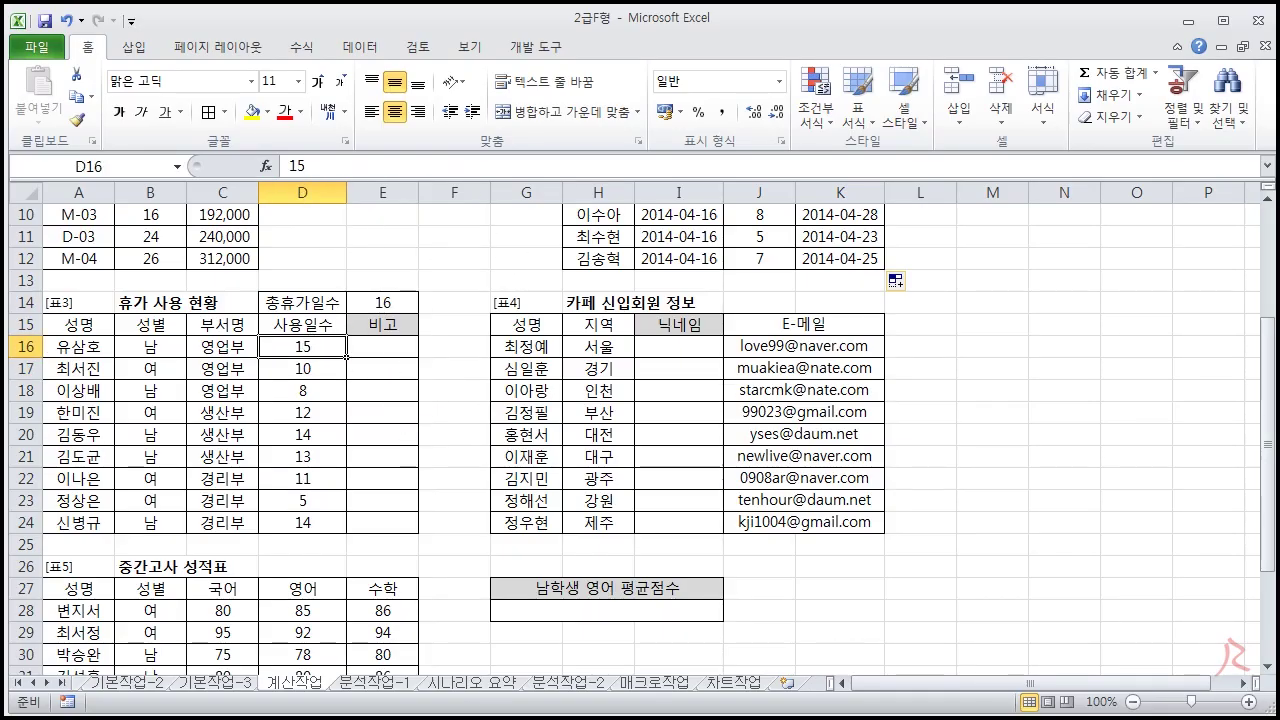
Step: Review the PDF's 휴가독촉, 휴가권장 and blank conditions and its candidate functions for task 3, and return to the Excel sheet
{"action": "key", "text": "alt+Tab"}
{"action": "left_click_drag", "start_coordinate": [893, 322], "coordinate": [936, 326]}
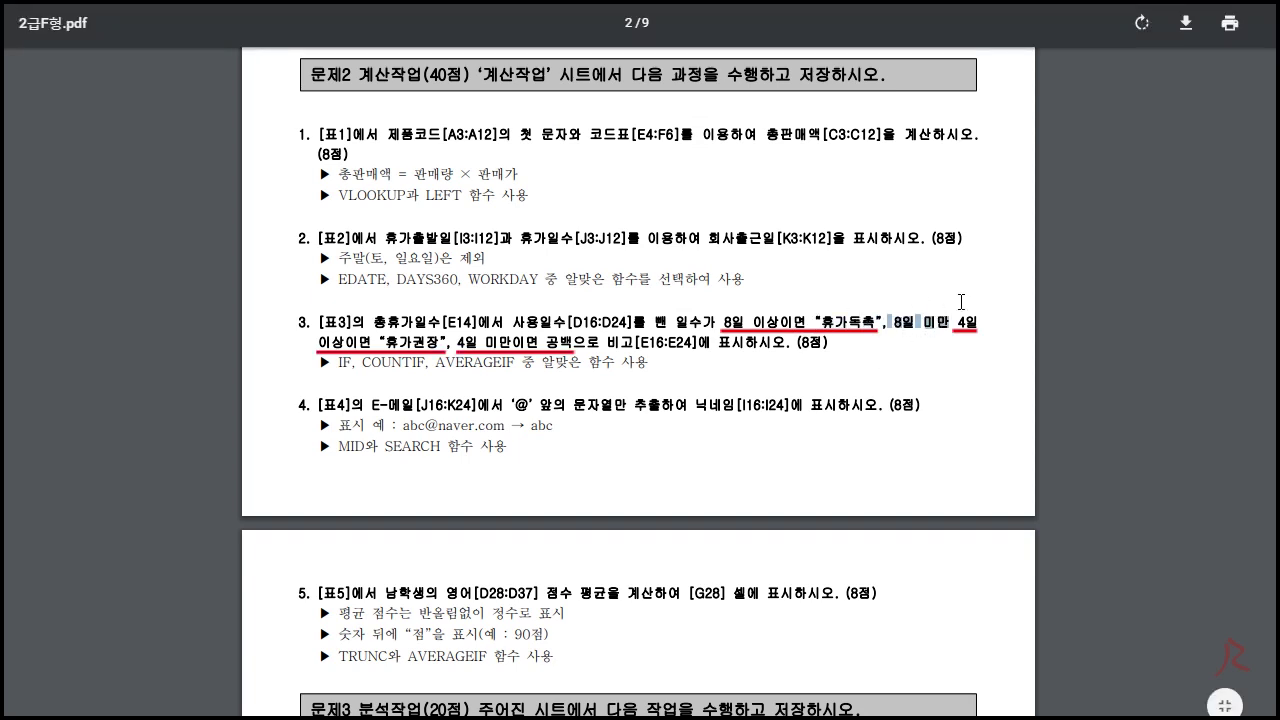
{"action": "left_click_drag", "start_coordinate": [386, 341], "coordinate": [443, 340]}
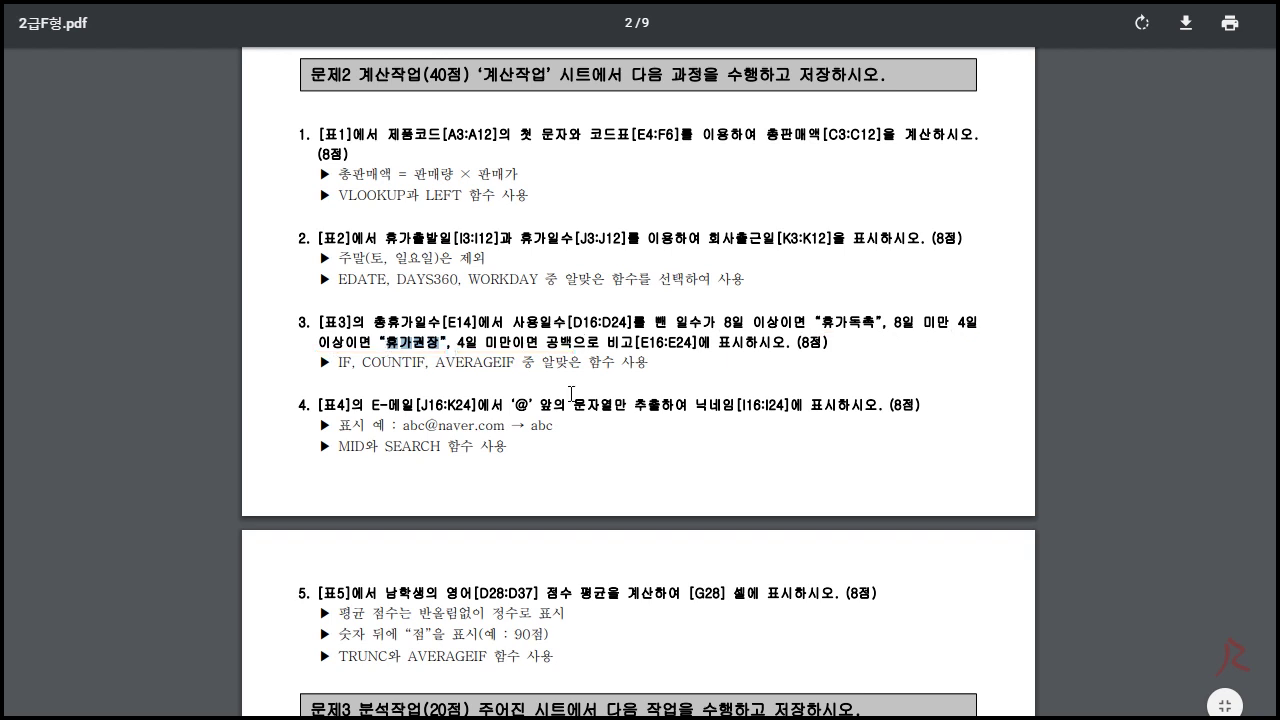
{"action": "left_click_drag", "start_coordinate": [516, 364], "coordinate": [344, 370]}
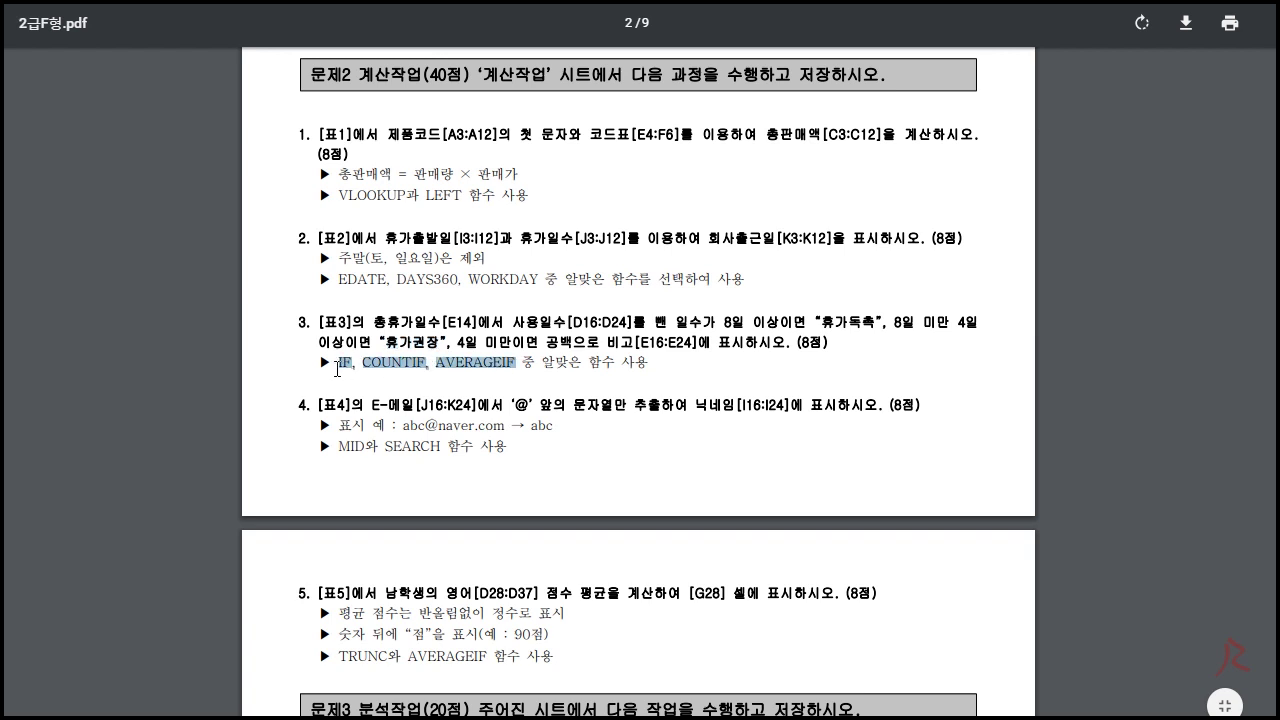
{"action": "left_click", "coordinate": [374, 369]}
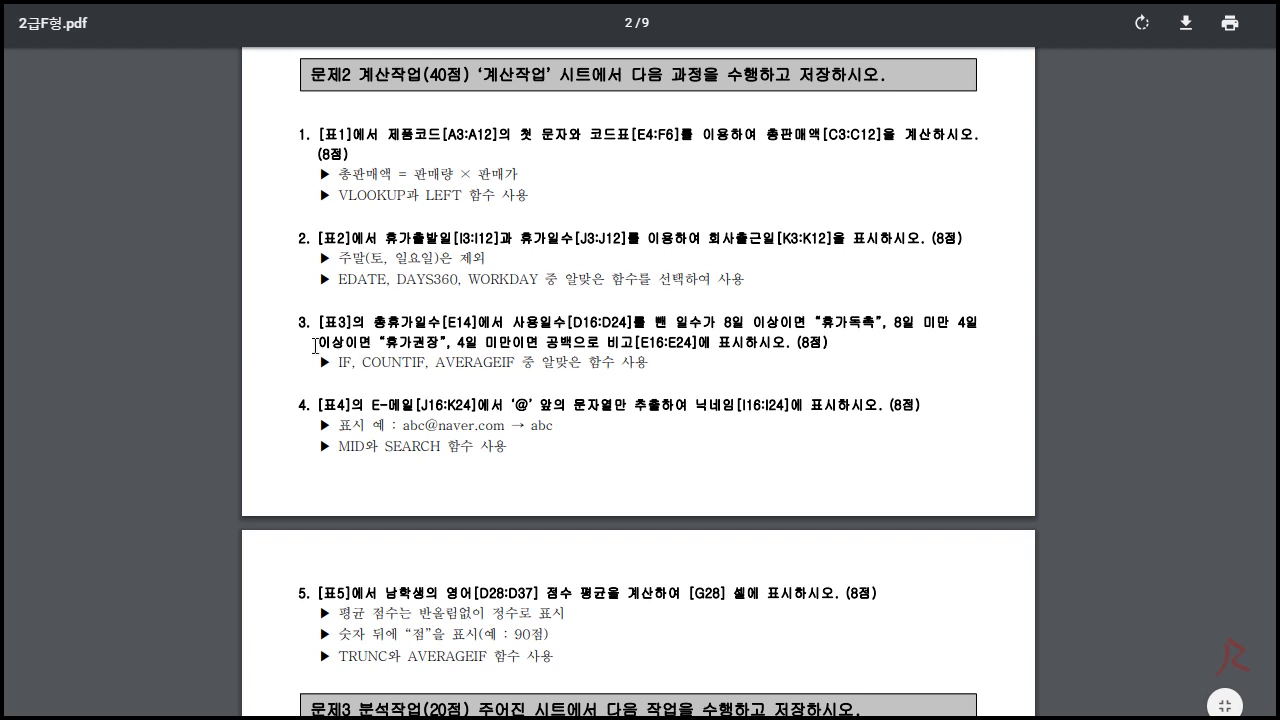
{"action": "left_click_drag", "start_coordinate": [331, 374], "coordinate": [361, 374]}
{"action": "left_click_drag", "start_coordinate": [382, 368], "coordinate": [501, 370]}
{"action": "key", "text": "alt+Tab"}
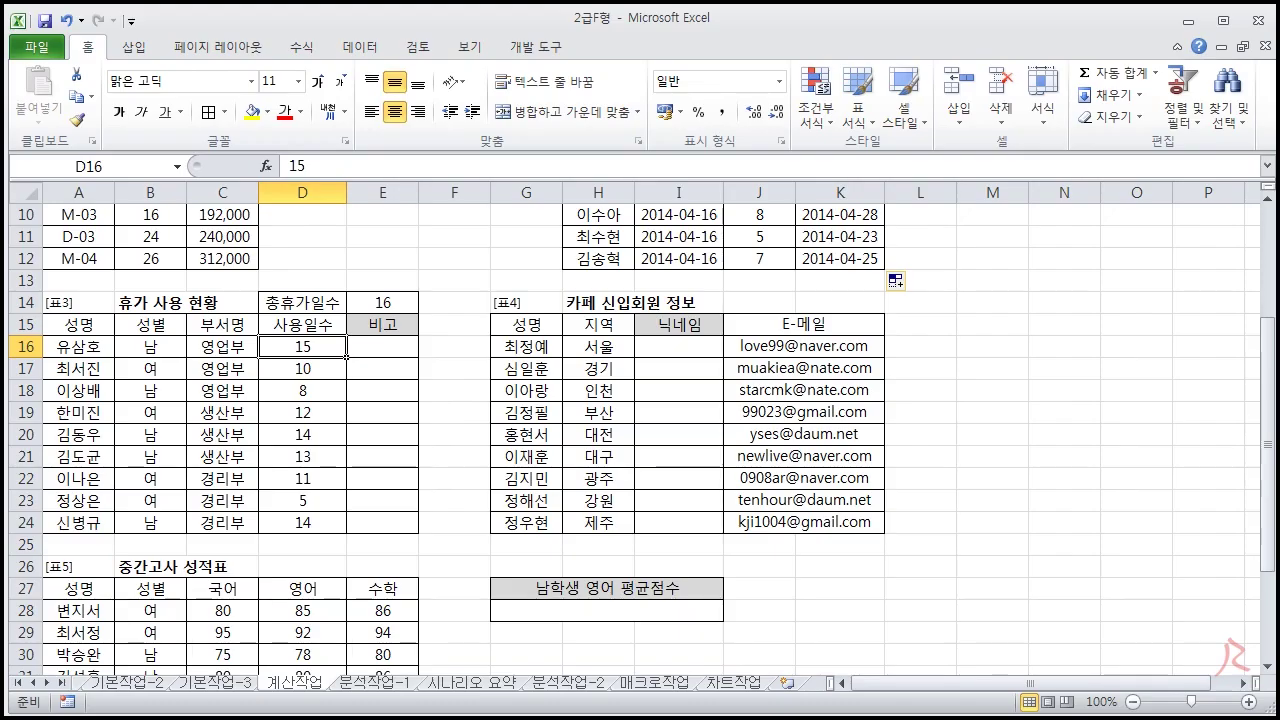
Step: Begin an IF formula in E16 that tests $E$14-D16>=8 and returns "휴가독촉" when true
{"action": "left_click", "coordinate": [397, 346]}
{"action": "type", "text": "=if("}
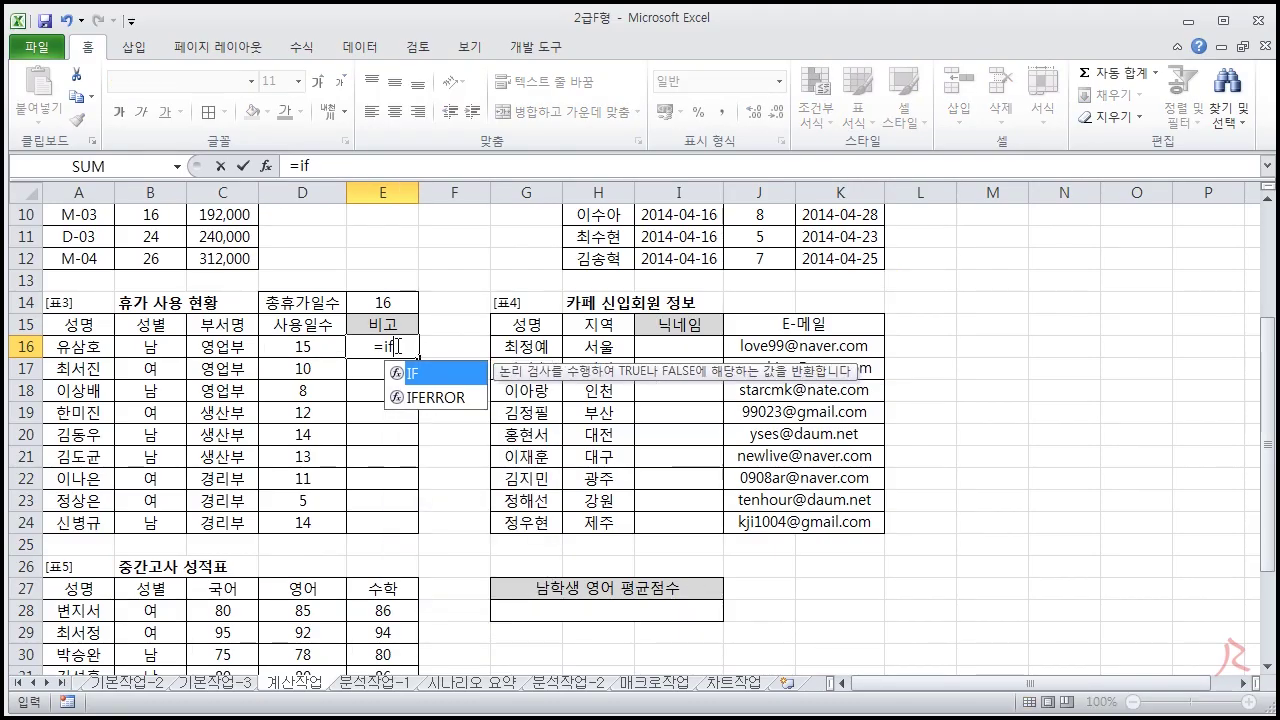
{"action": "left_click", "coordinate": [384, 302]}
{"action": "key", "text": "F4"}
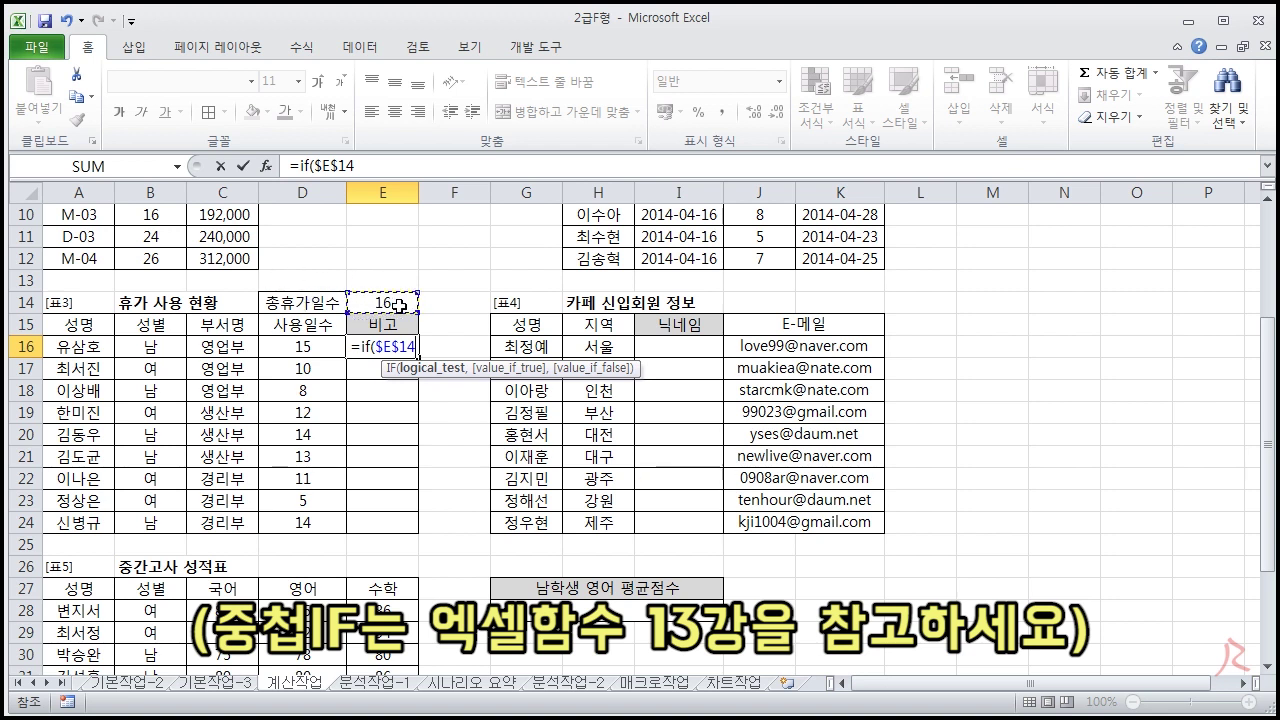
{"action": "type", "text": "-"}
{"action": "left_click", "coordinate": [289, 323]}
{"action": "key", "text": "Down"}
{"action": "type", "text": ">=8"}
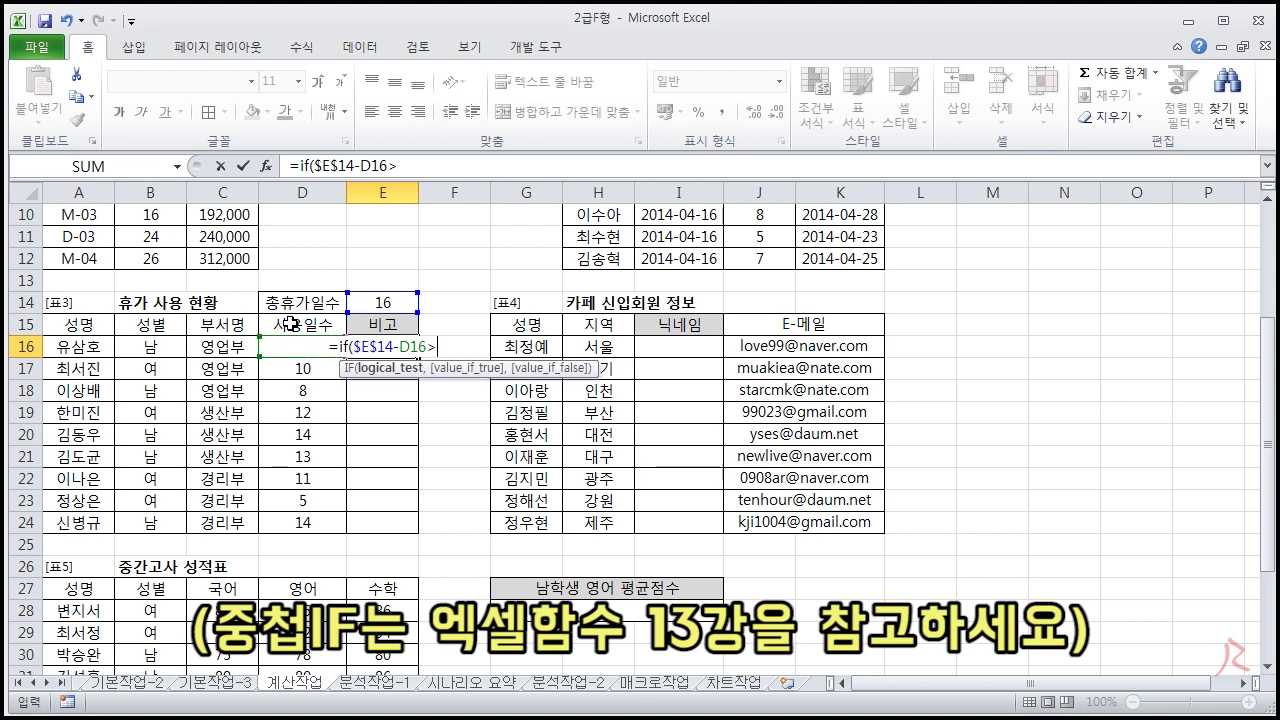
{"action": "type", "text": ","}
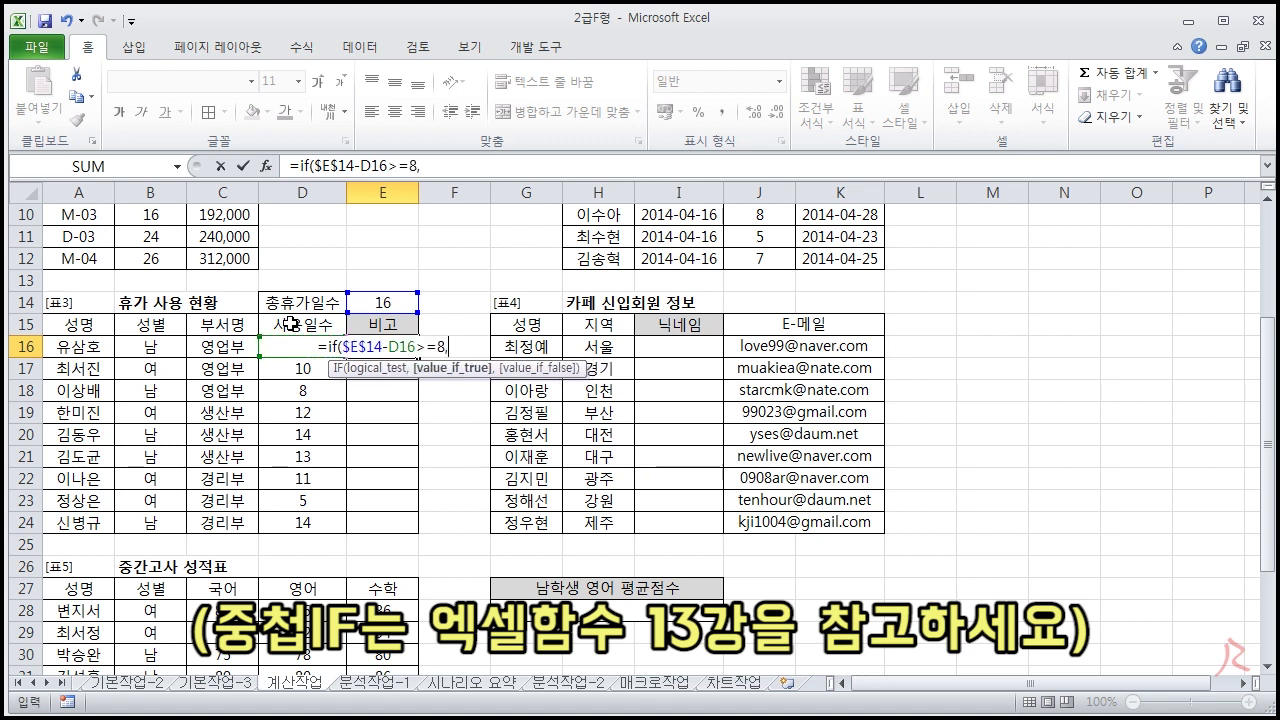
{"action": "type", "text": "\"휴가"}
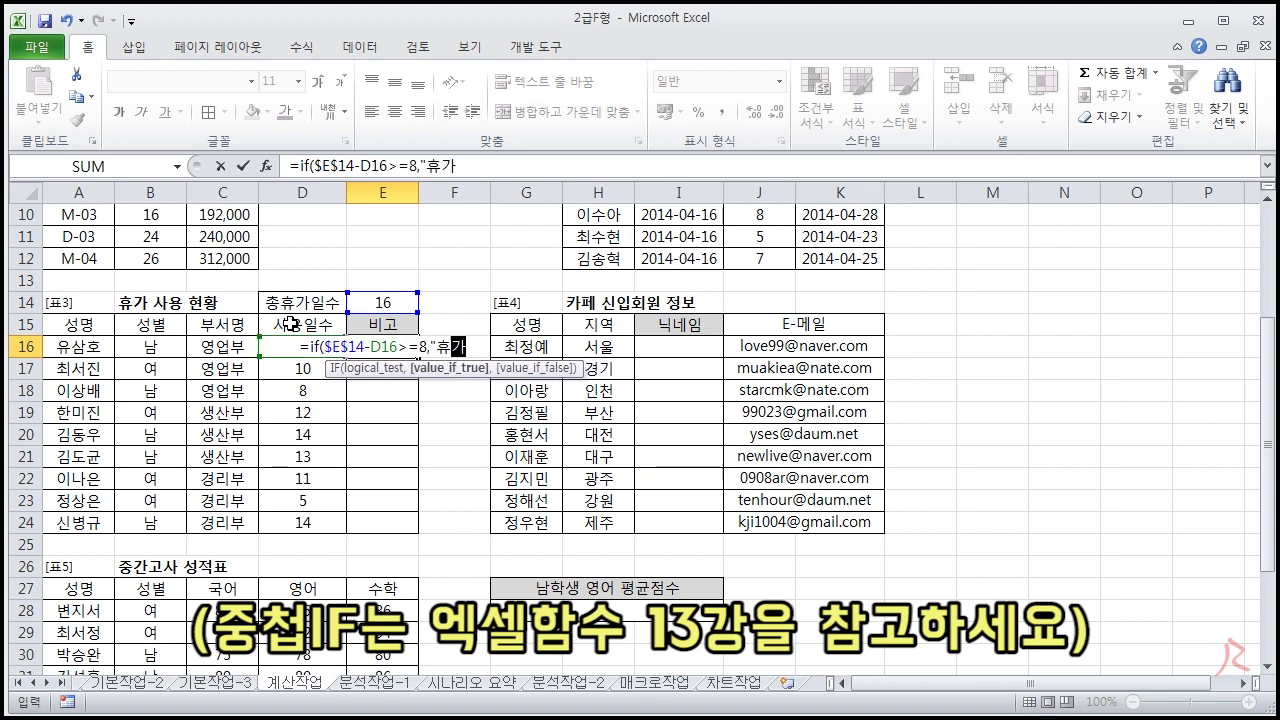
{"action": "type", "text": "독촉\","}
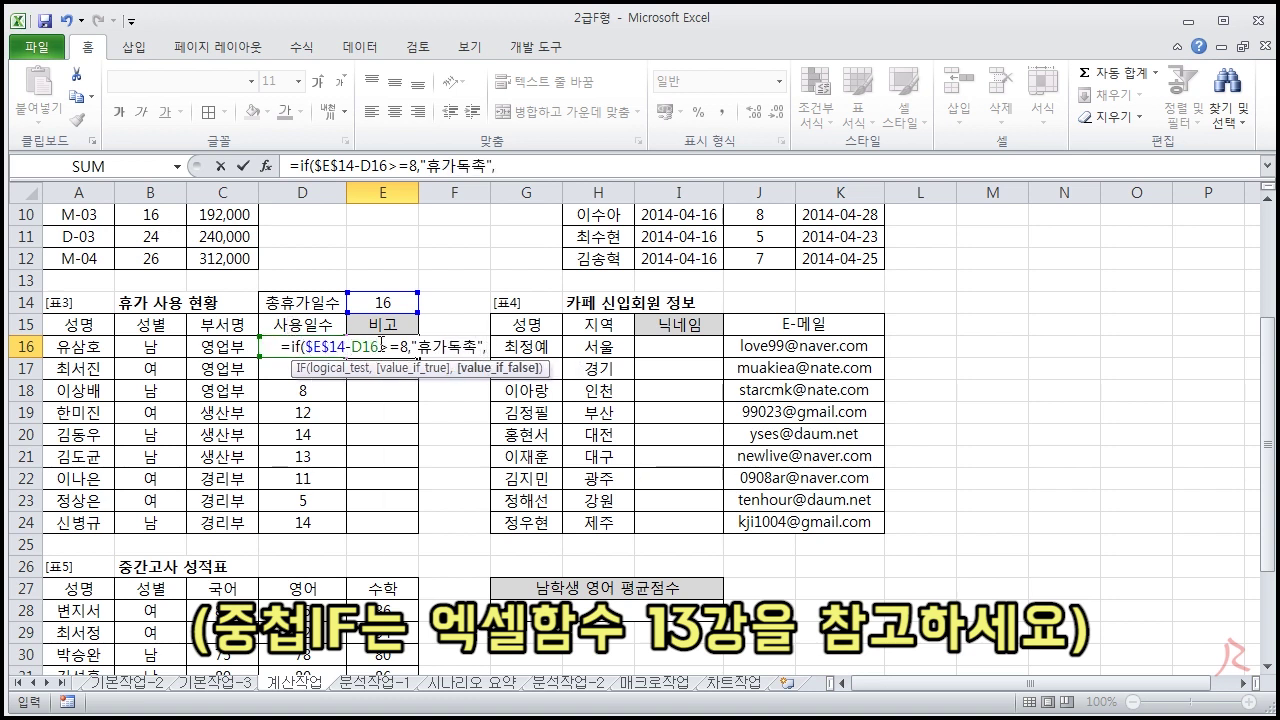
Step: Reuse the first IF condition in E16's formula as a nested IF that tests $E$14-D16>=4
{"action": "left_click_drag", "start_coordinate": [290, 346], "coordinate": [408, 346]}
{"action": "key", "text": "ctrl+c"}
{"action": "key", "text": "End"}
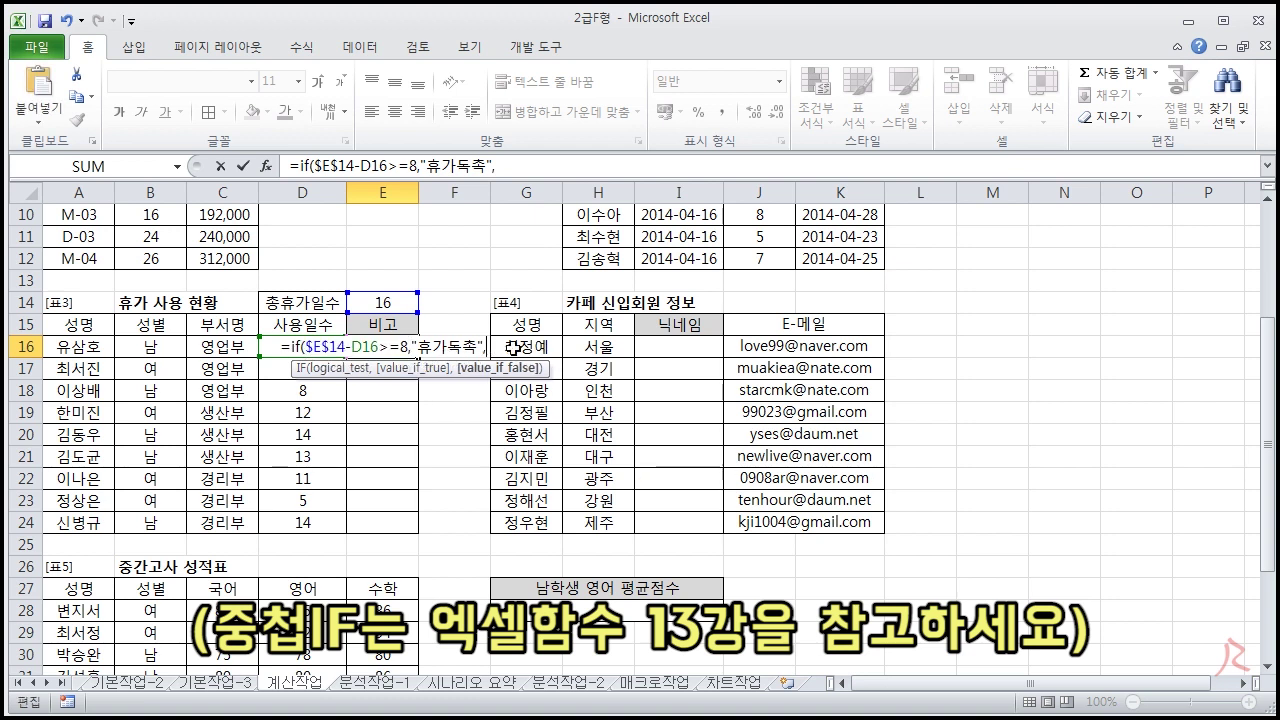
{"action": "key", "text": "ctrl+v"}
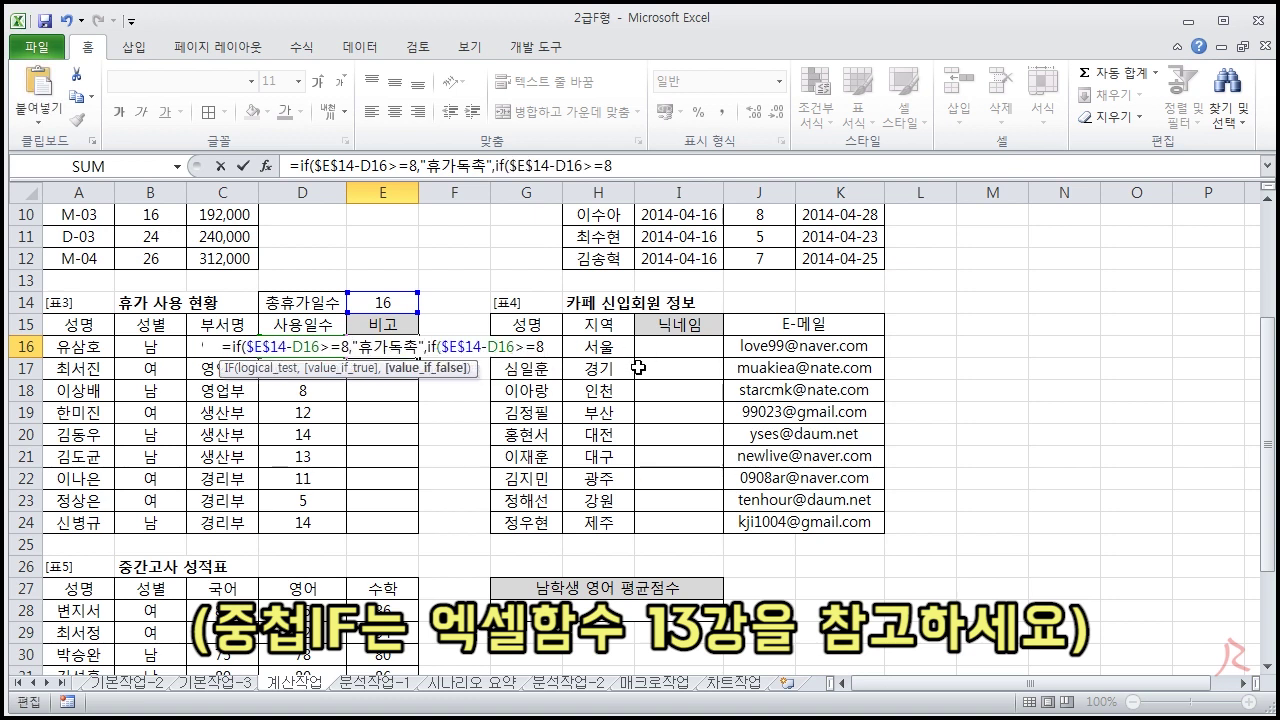
{"action": "key", "text": "BackSpace"}
{"action": "type", "text": "4"}
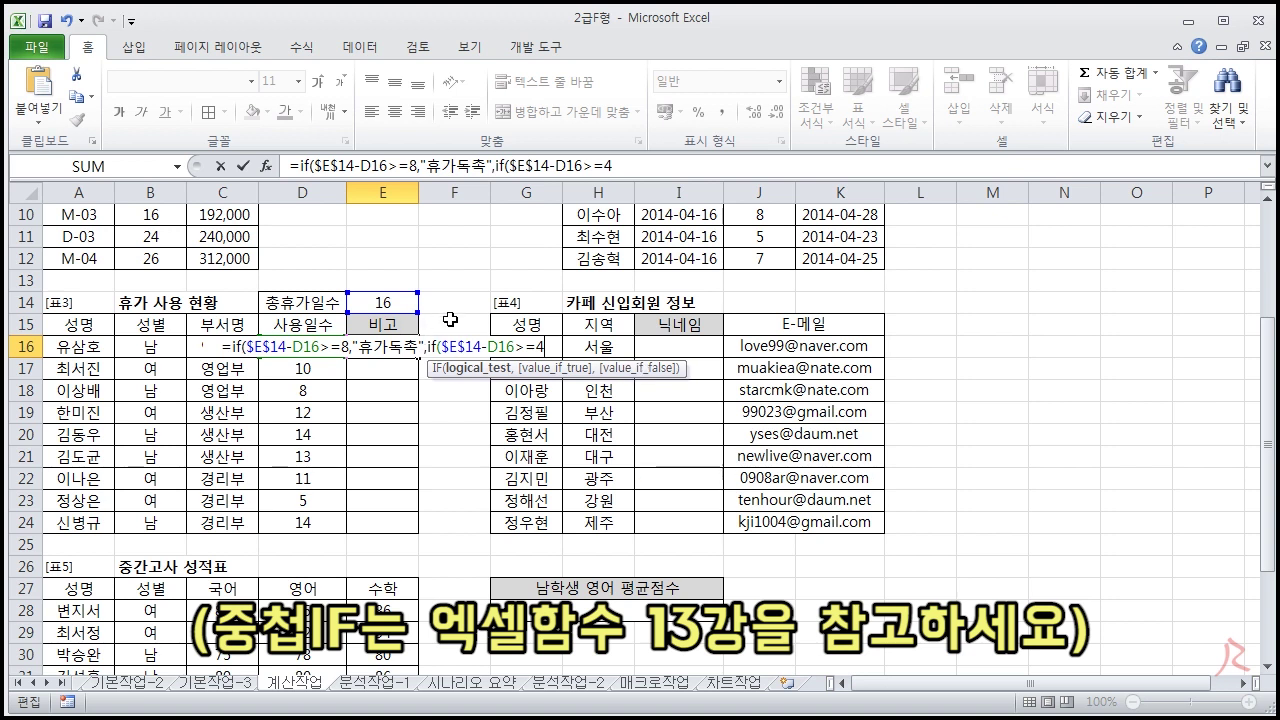
{"action": "type", "text": ","}
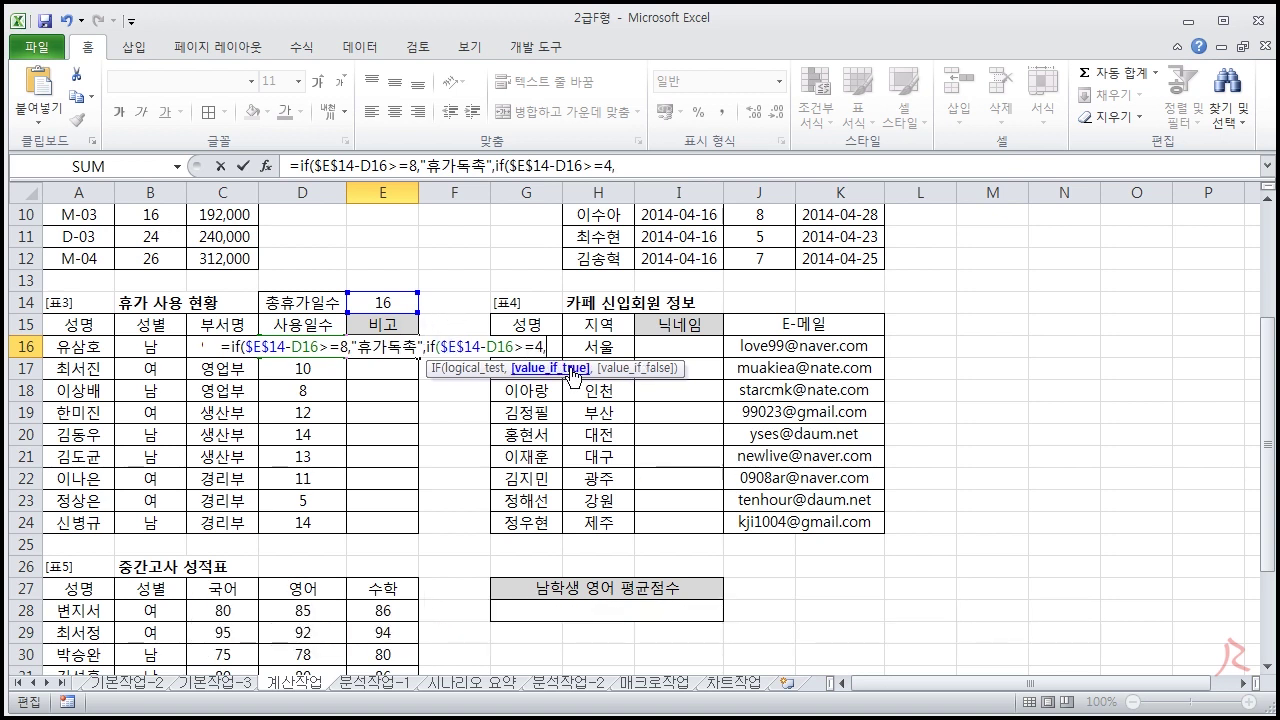
Step: Complete E16's nested IF so it returns "휴가권장" when true and "" otherwise, and enter the formula
{"action": "type", "text": "\"휴가"}
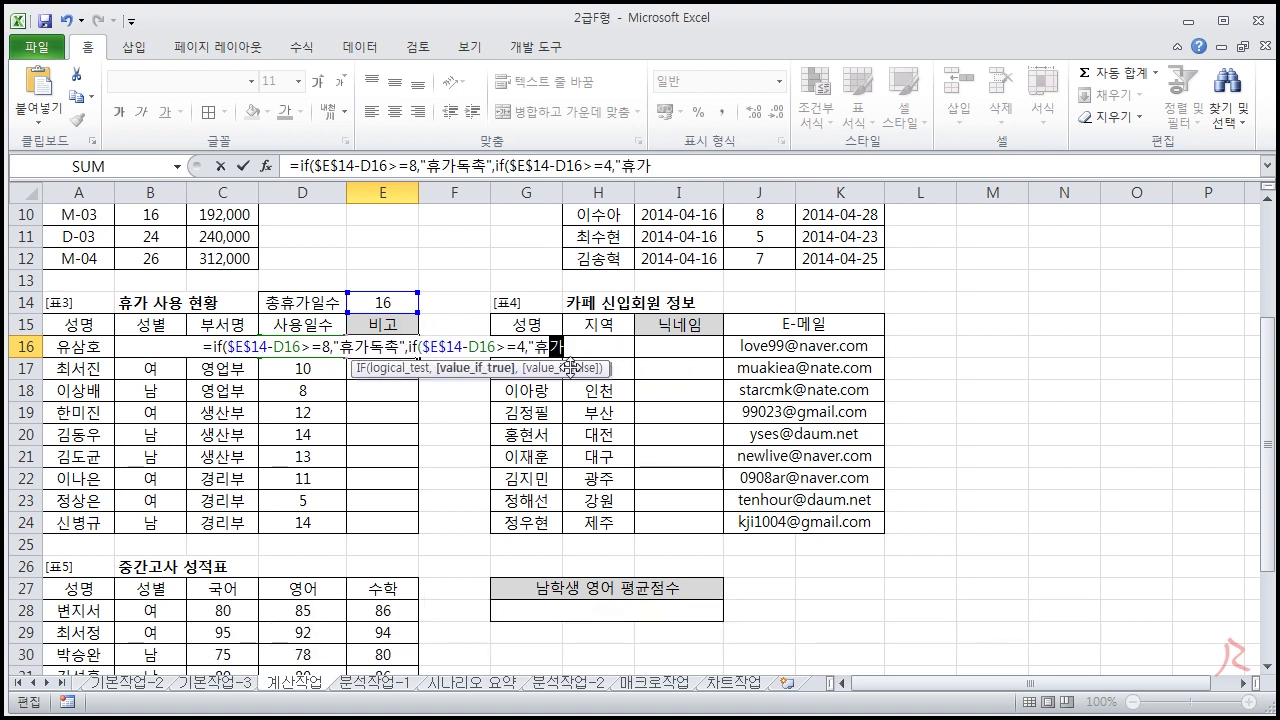
{"action": "type", "text": "권장"}
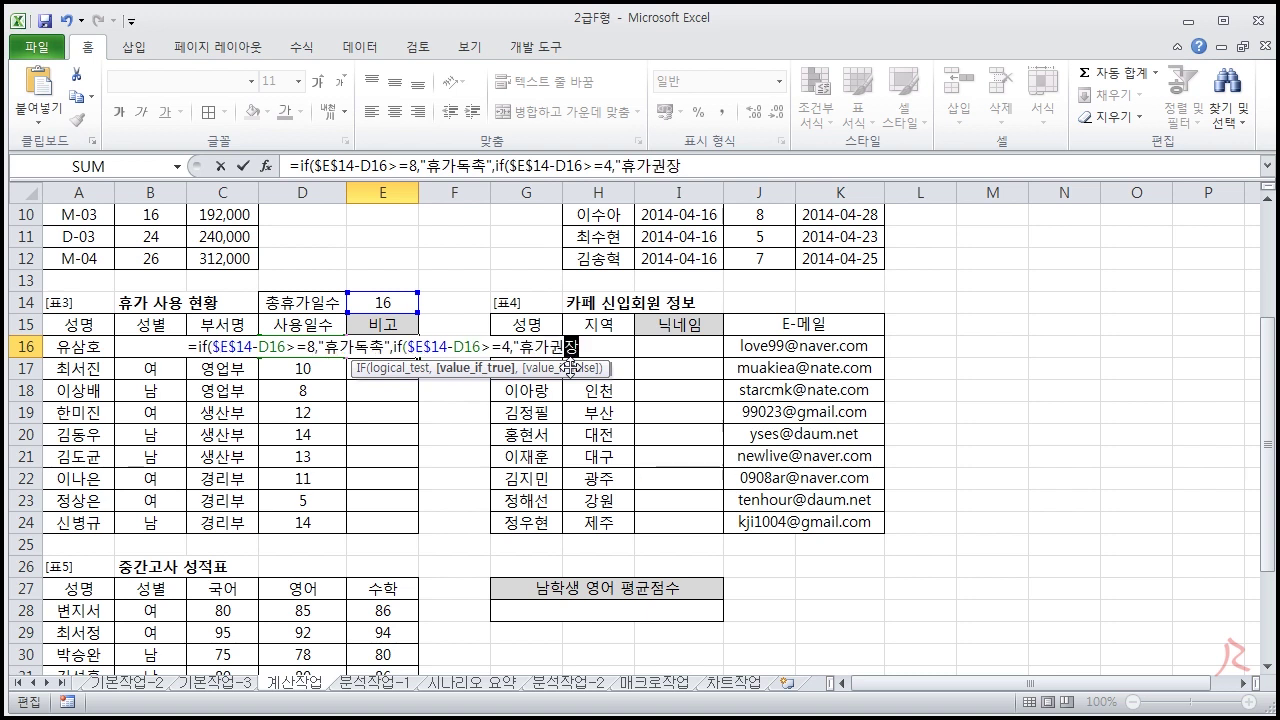
{"action": "type", "text": "\",\"\")"}
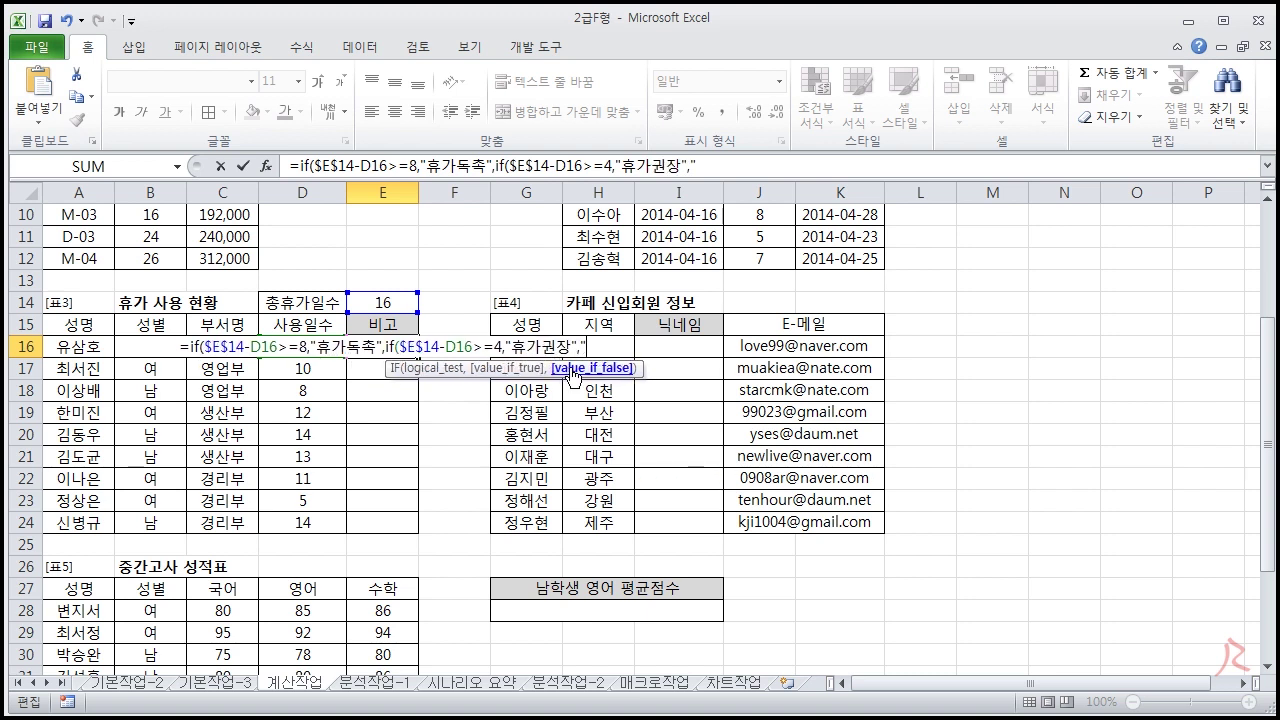
{"action": "type", "text": ")"}
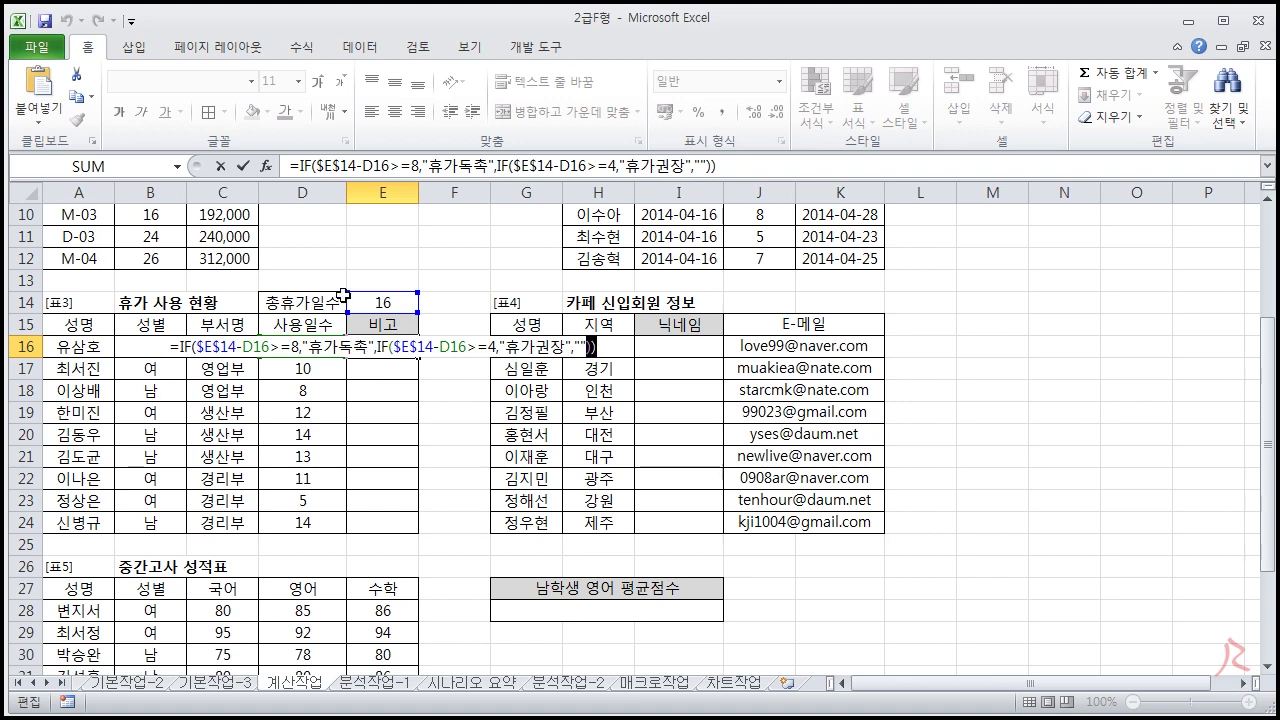
{"action": "key", "text": "Return"}
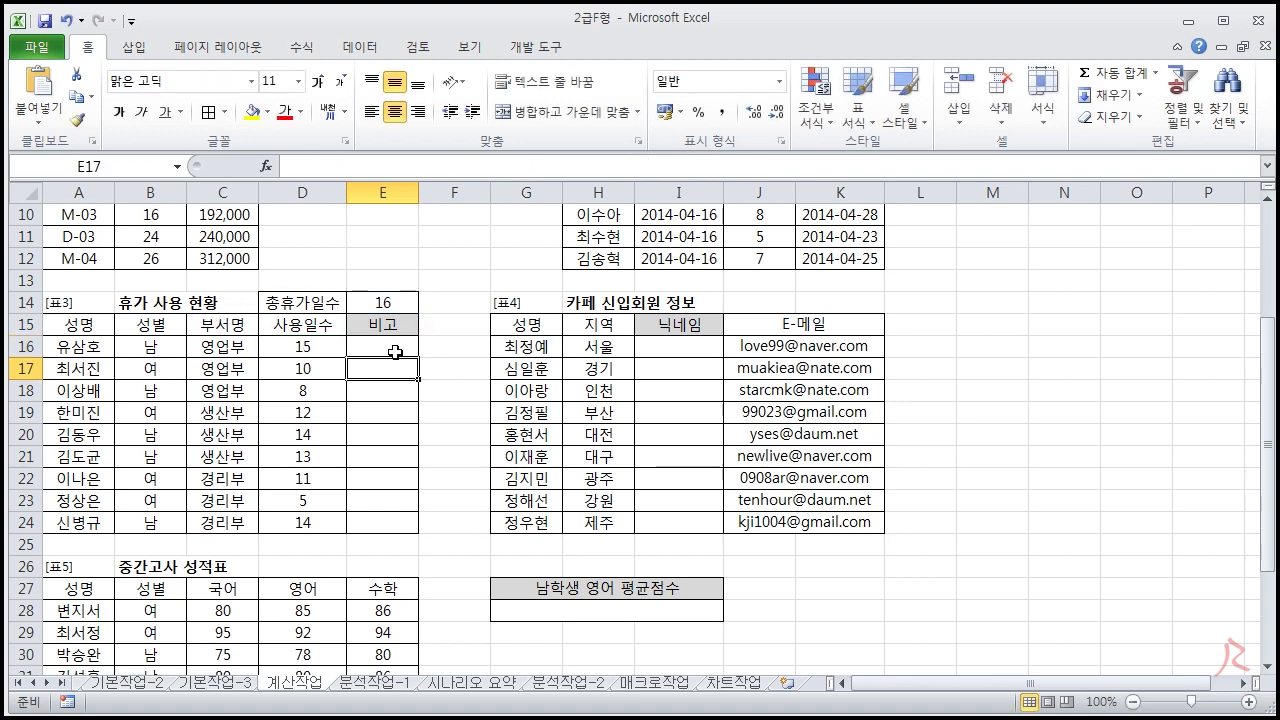
Step: Review the nested IF formula in E16 and fill it down through E24
{"action": "double_click", "coordinate": [394, 348]}
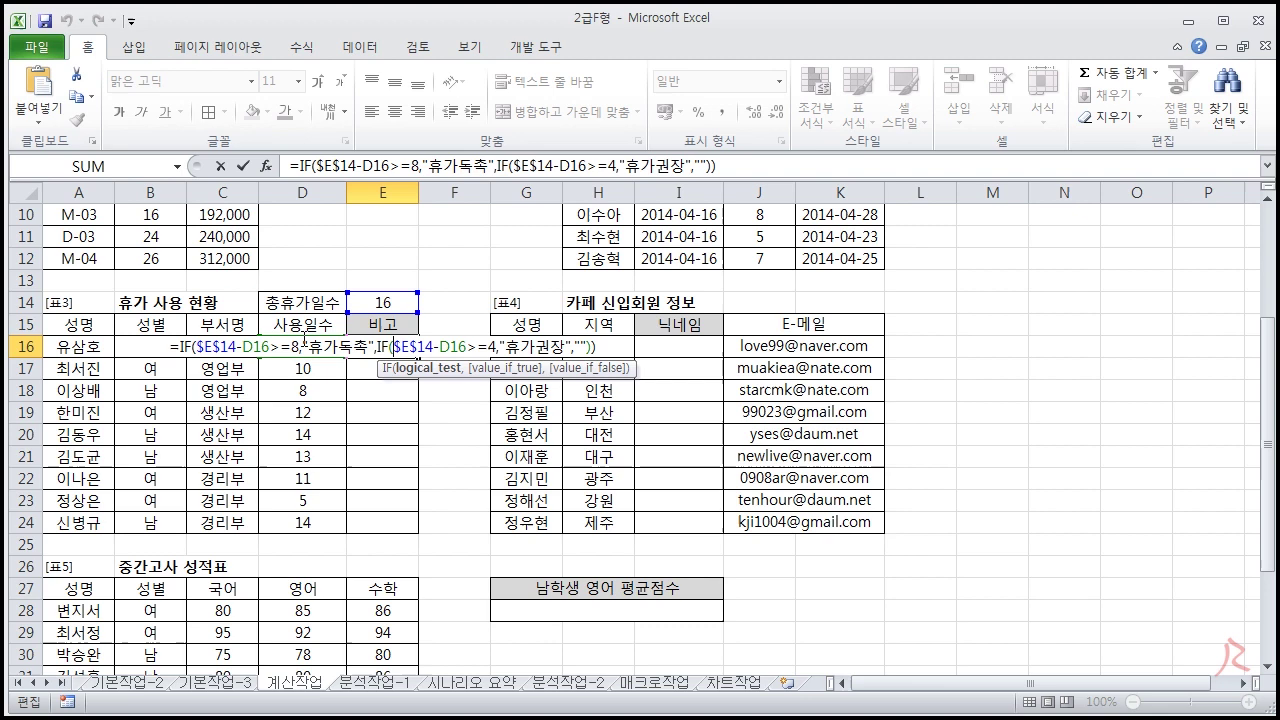
{"action": "left_click", "coordinate": [385, 378]}
{"action": "left_click", "coordinate": [407, 345]}
{"action": "left_click_drag", "start_coordinate": [419, 357], "coordinate": [421, 531]}
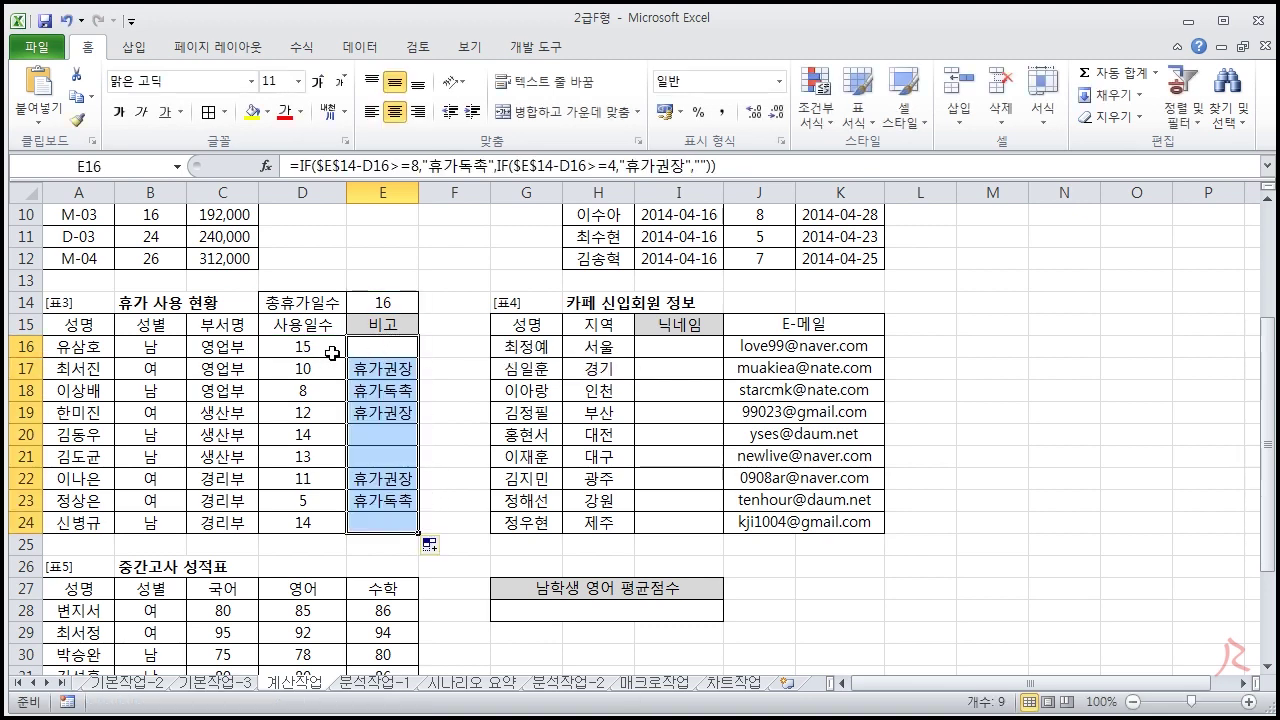
Step: Check the 비고 remarks in E16:E24 against the used days in column D of 표3
{"action": "left_click", "coordinate": [324, 350]}
{"action": "left_click", "coordinate": [395, 348]}
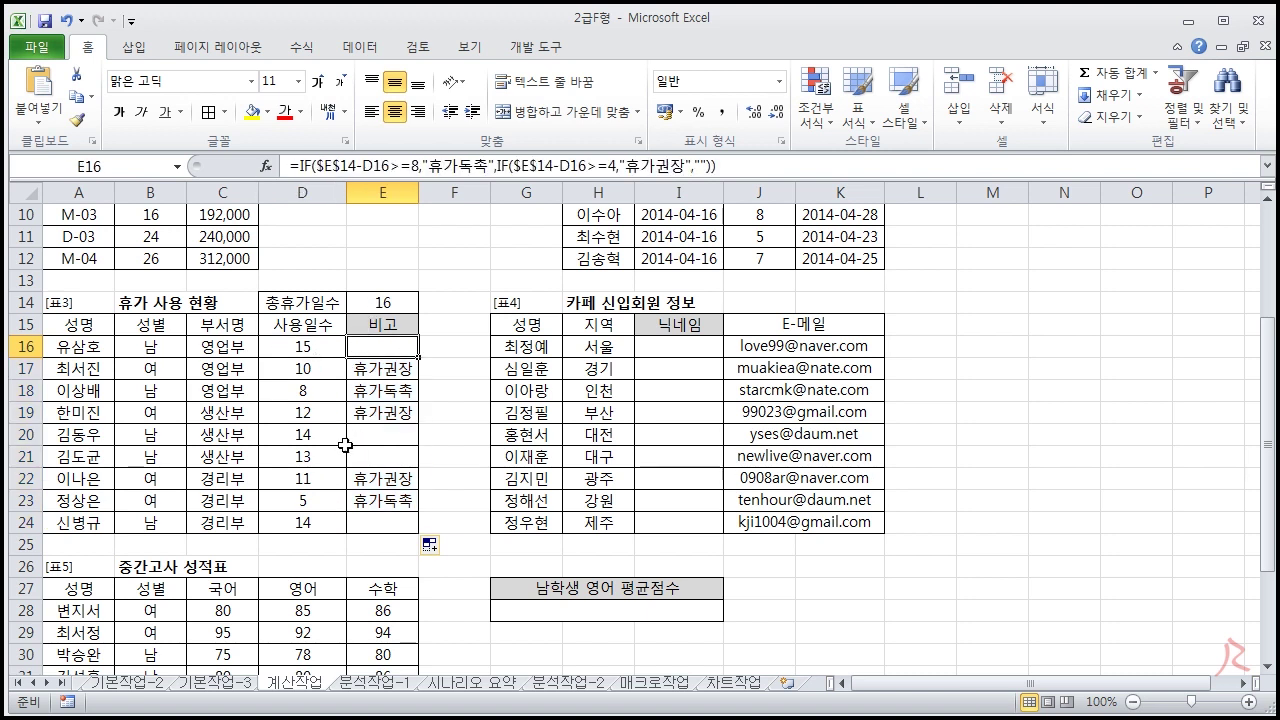
{"action": "left_click_drag", "start_coordinate": [332, 440], "coordinate": [334, 454]}
{"action": "left_click", "coordinate": [314, 530]}
{"action": "left_click", "coordinate": [316, 507]}
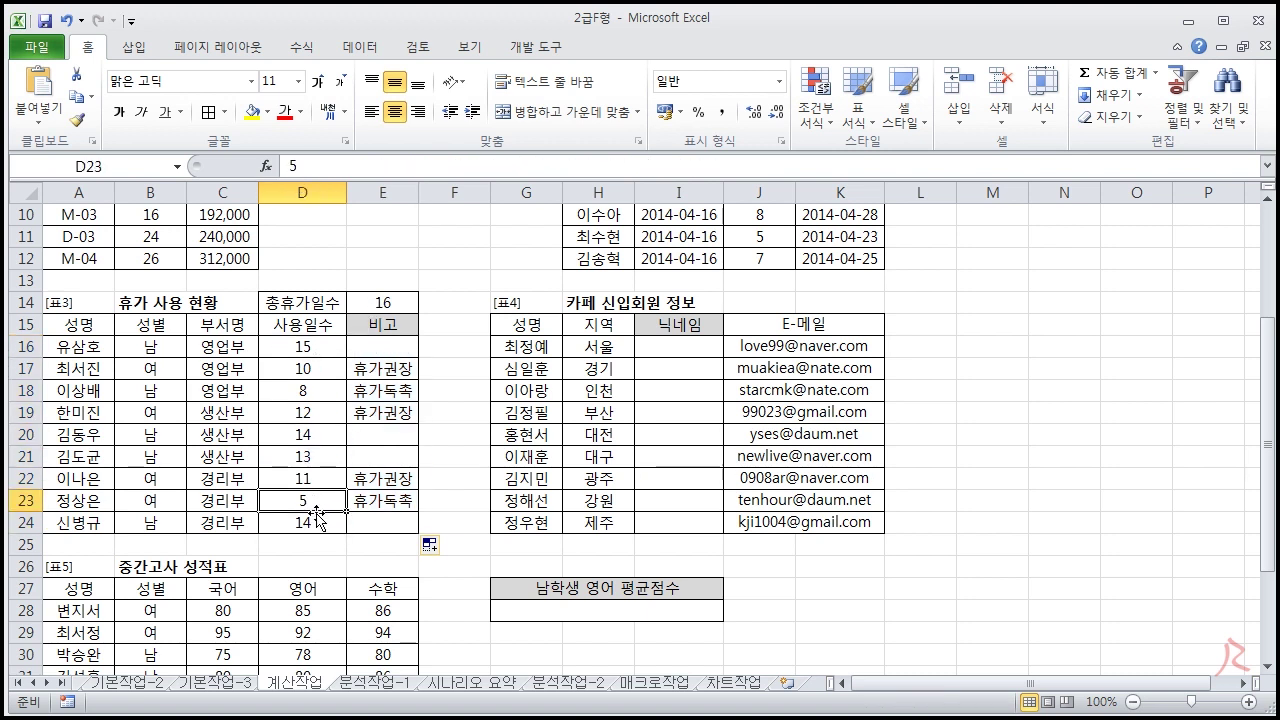
{"action": "left_click", "coordinate": [404, 505]}
{"action": "left_click", "coordinate": [320, 483]}
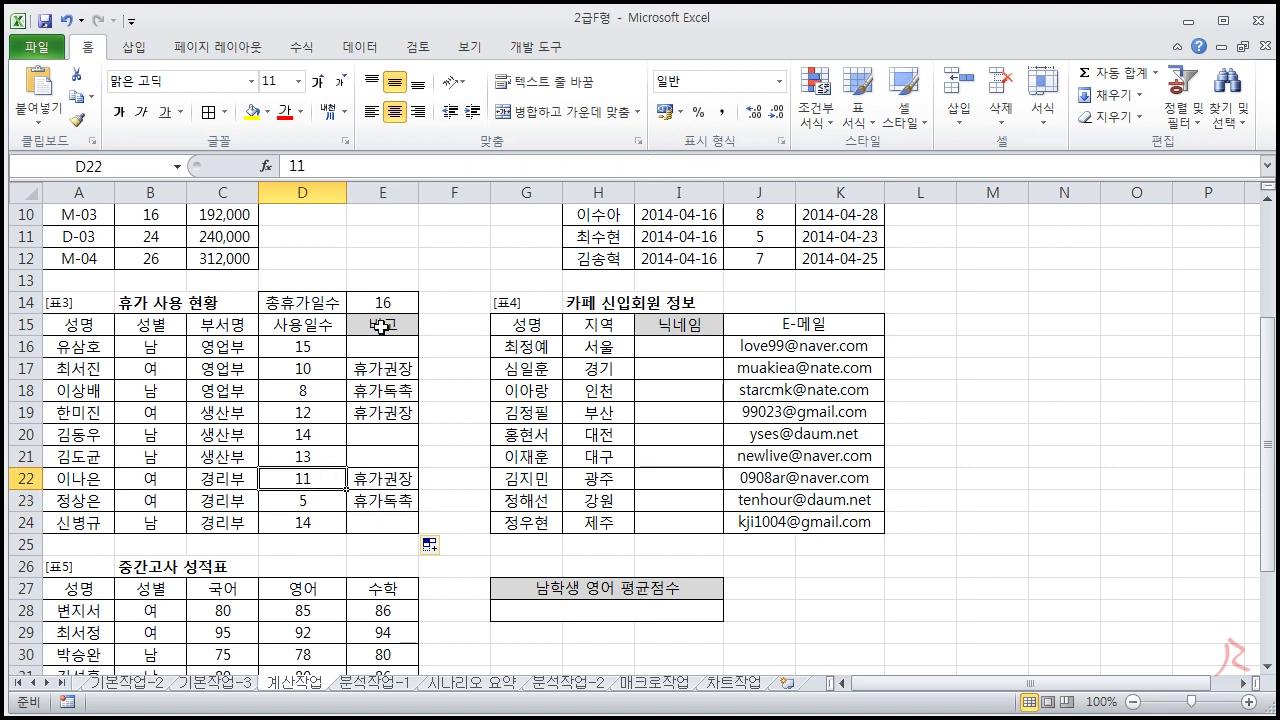
{"action": "left_click", "coordinate": [378, 481]}
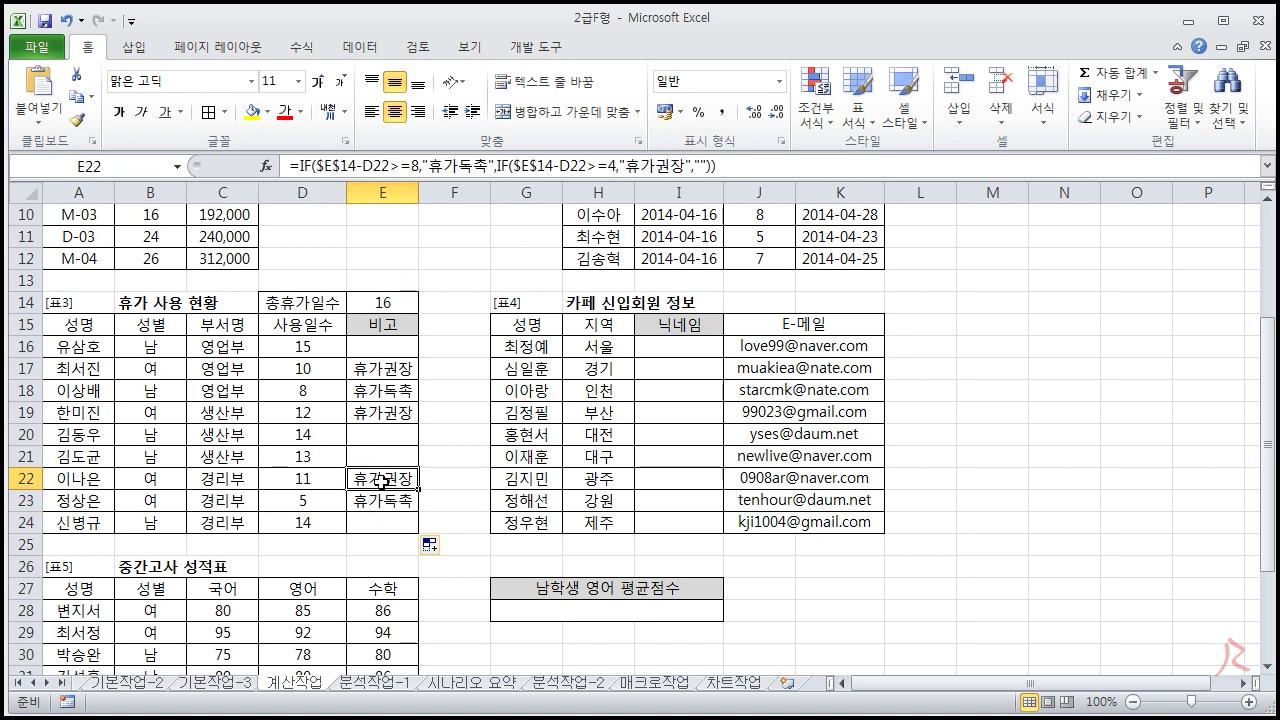
{"action": "left_click", "coordinate": [372, 432]}
{"action": "left_click", "coordinate": [320, 414]}
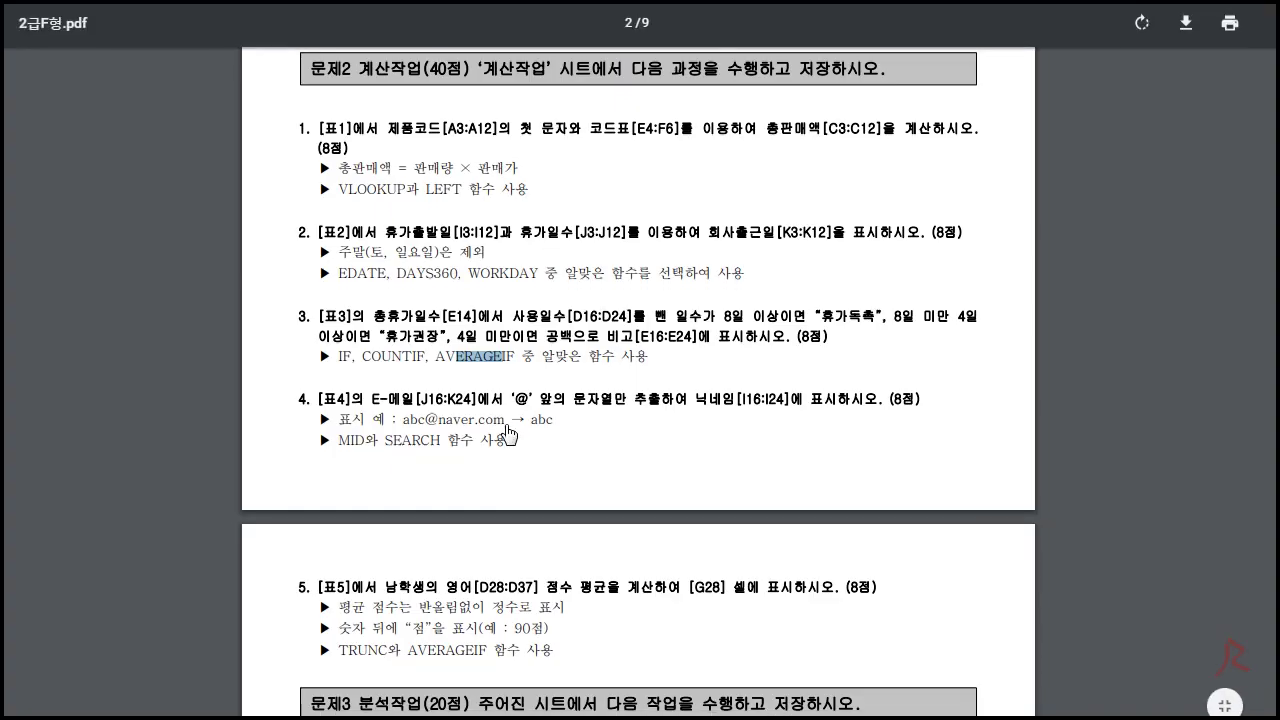
Step: Read task 4 in 2급F형.pdf, including its display example and the MID function, and return to the Excel sheet
{"action": "scroll", "coordinate": [312, 280], "scroll_direction": "down", "scroll_amount": 1}
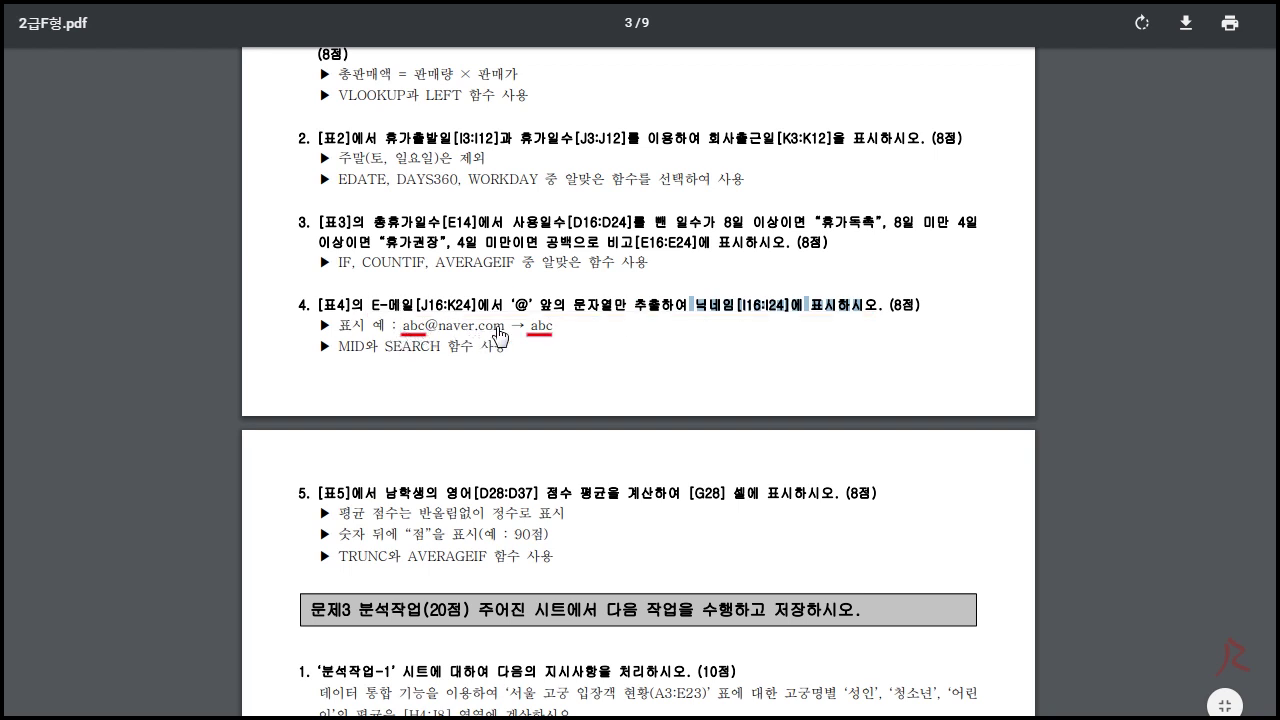
{"action": "left_click_drag", "start_coordinate": [531, 326], "coordinate": [554, 326]}
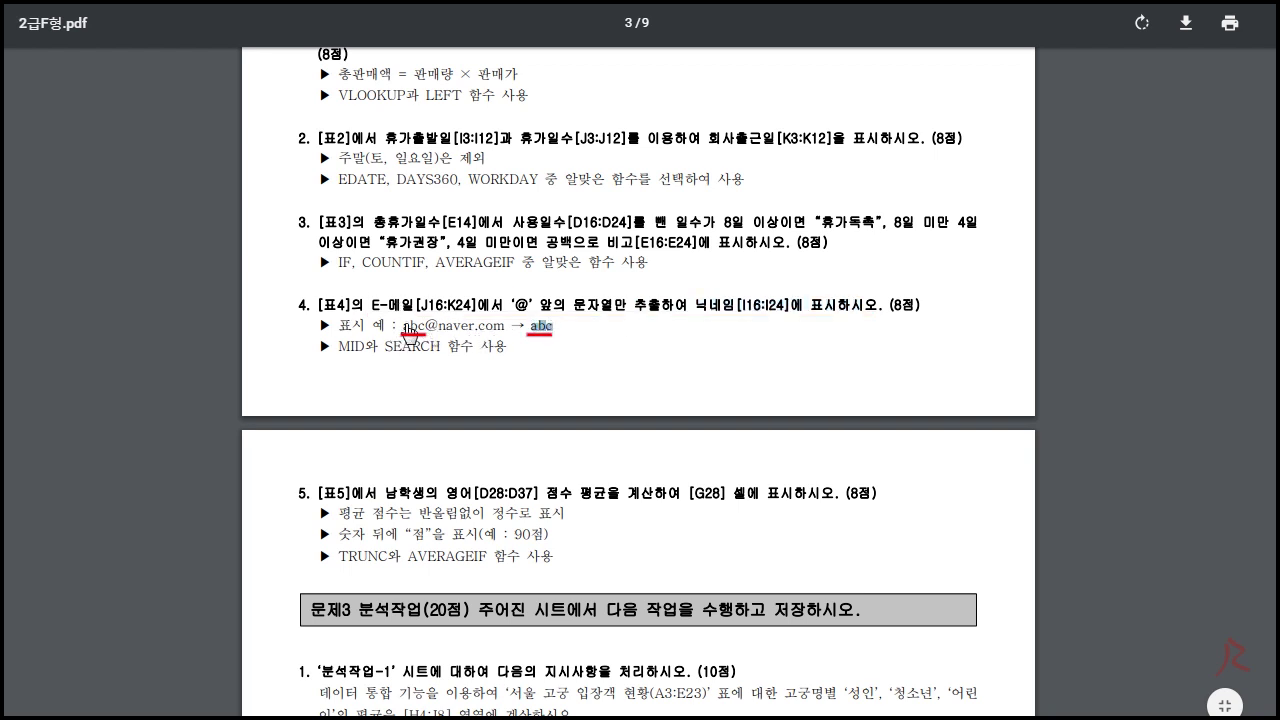
{"action": "left_click_drag", "start_coordinate": [339, 346], "coordinate": [366, 345]}
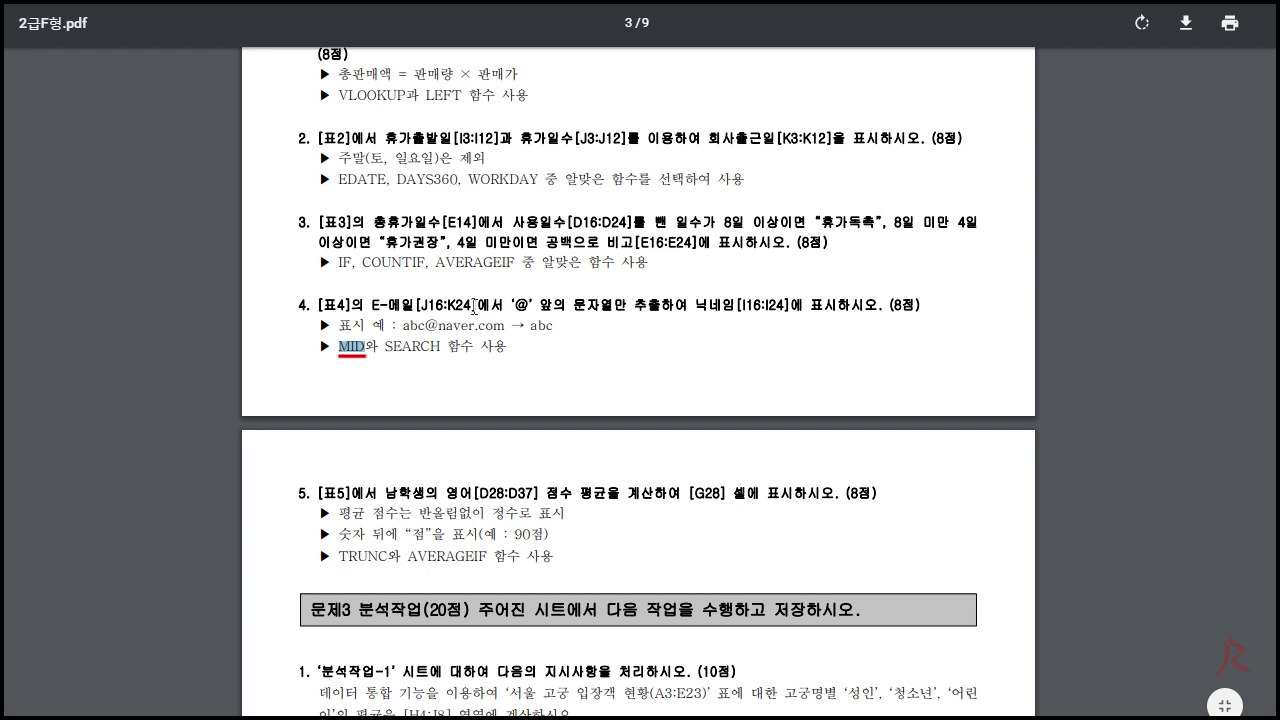
{"action": "left_click", "coordinate": [360, 346]}
{"action": "left_click_drag", "start_coordinate": [351, 346], "coordinate": [366, 346]}
{"action": "key", "text": "alt+Tab"}
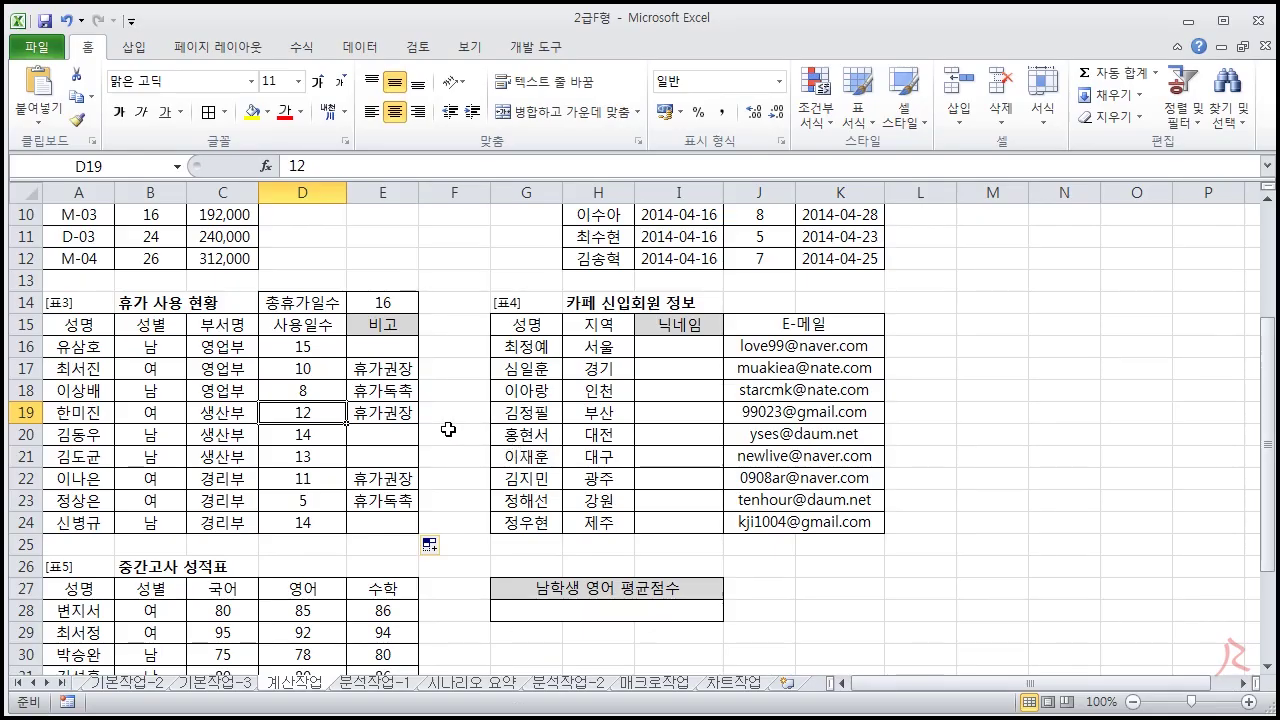
Step: Examine the E-메일 entries in J16:J24 of 표4 for the length of text before the @ sign
{"action": "left_click", "coordinate": [766, 362]}
{"action": "left_click", "coordinate": [768, 348]}
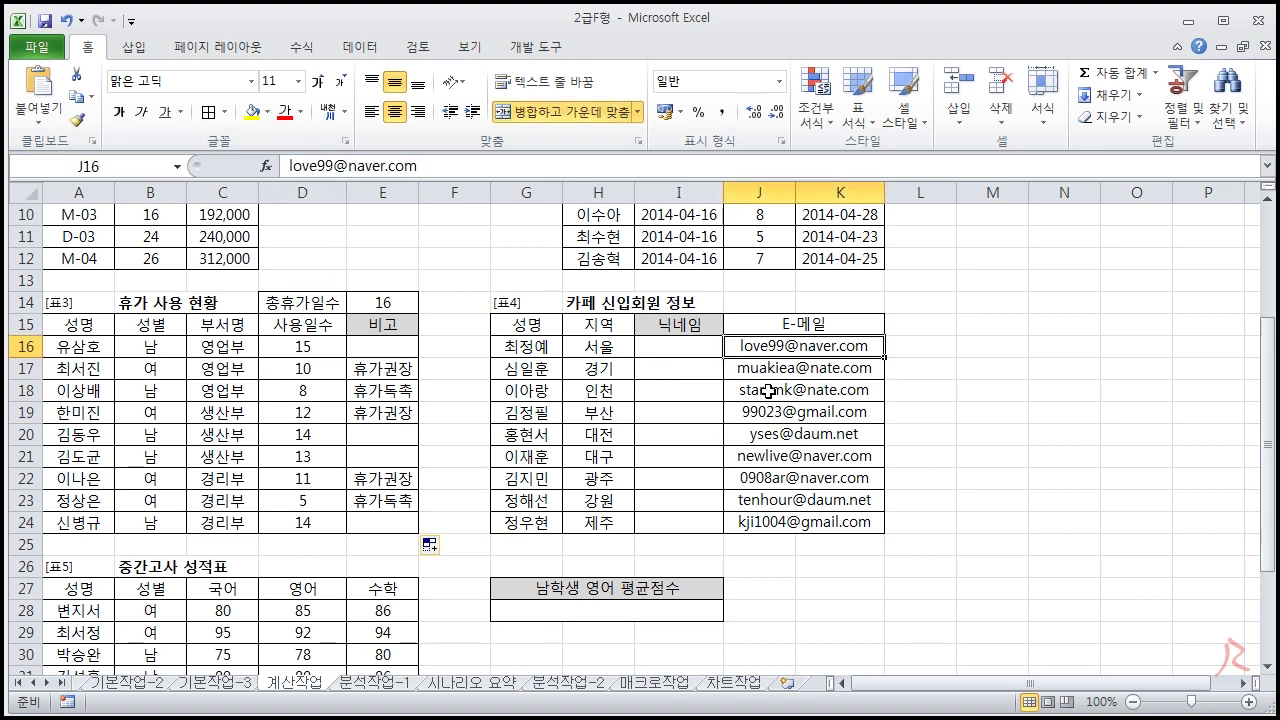
{"action": "left_click", "coordinate": [772, 372]}
{"action": "left_click", "coordinate": [772, 411]}
{"action": "left_click", "coordinate": [772, 434]}
{"action": "left_click", "coordinate": [772, 458]}
{"action": "left_click", "coordinate": [772, 478]}
{"action": "left_click", "coordinate": [775, 502]}
{"action": "left_click", "coordinate": [776, 522]}
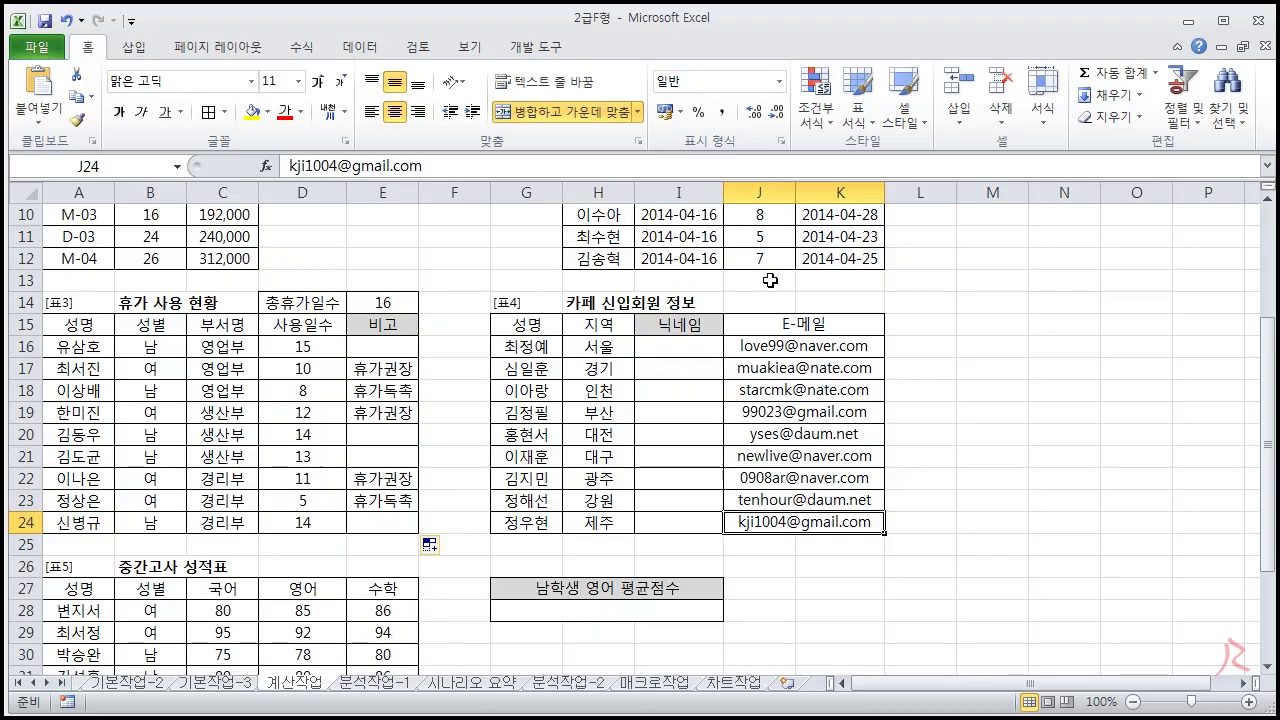
Step: Recheck task 4's SEARCH function requirement in the PDF and return to the Excel sheet
{"action": "key", "text": "alt+Tab"}
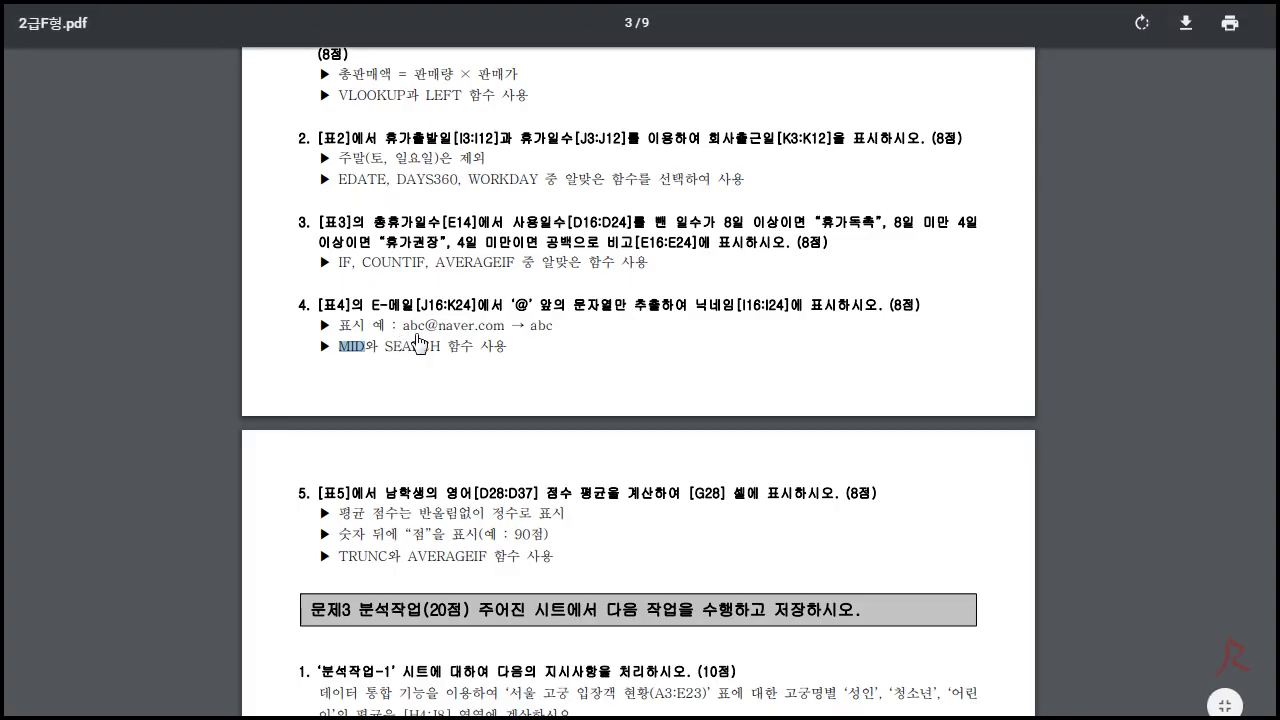
{"action": "left_click_drag", "start_coordinate": [389, 347], "coordinate": [444, 347]}
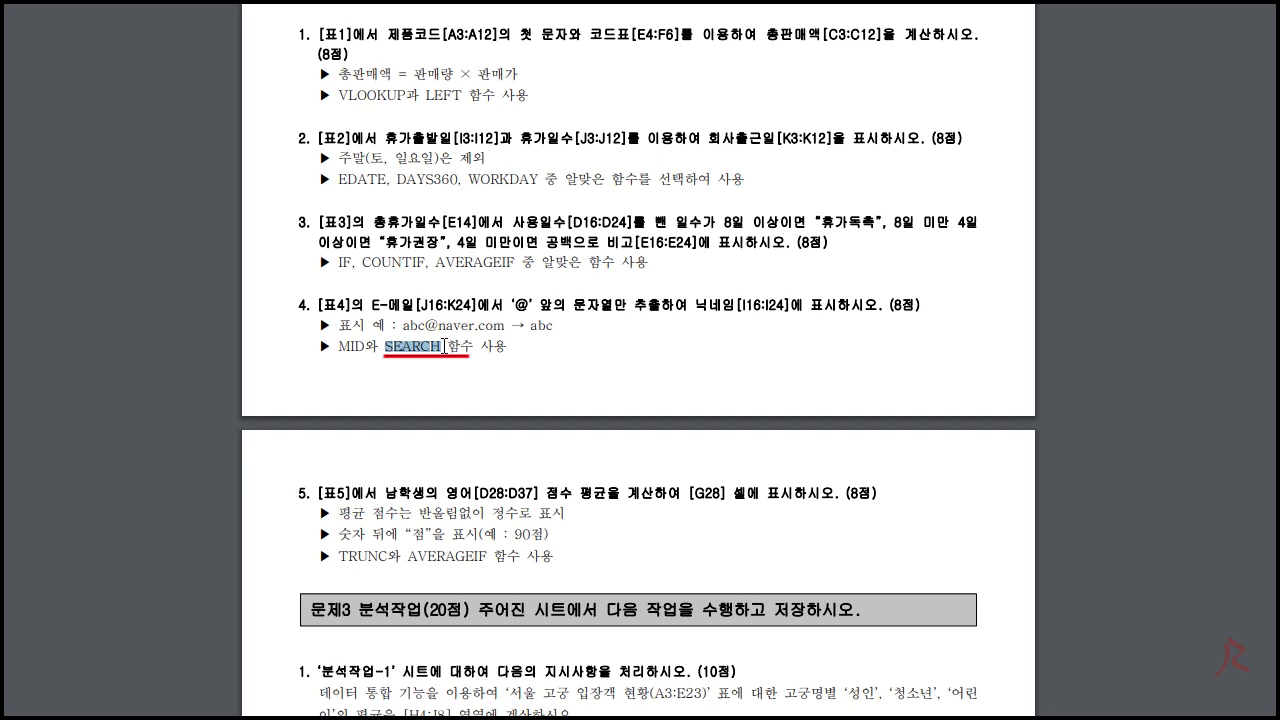
{"action": "key", "text": "alt+Tab"}
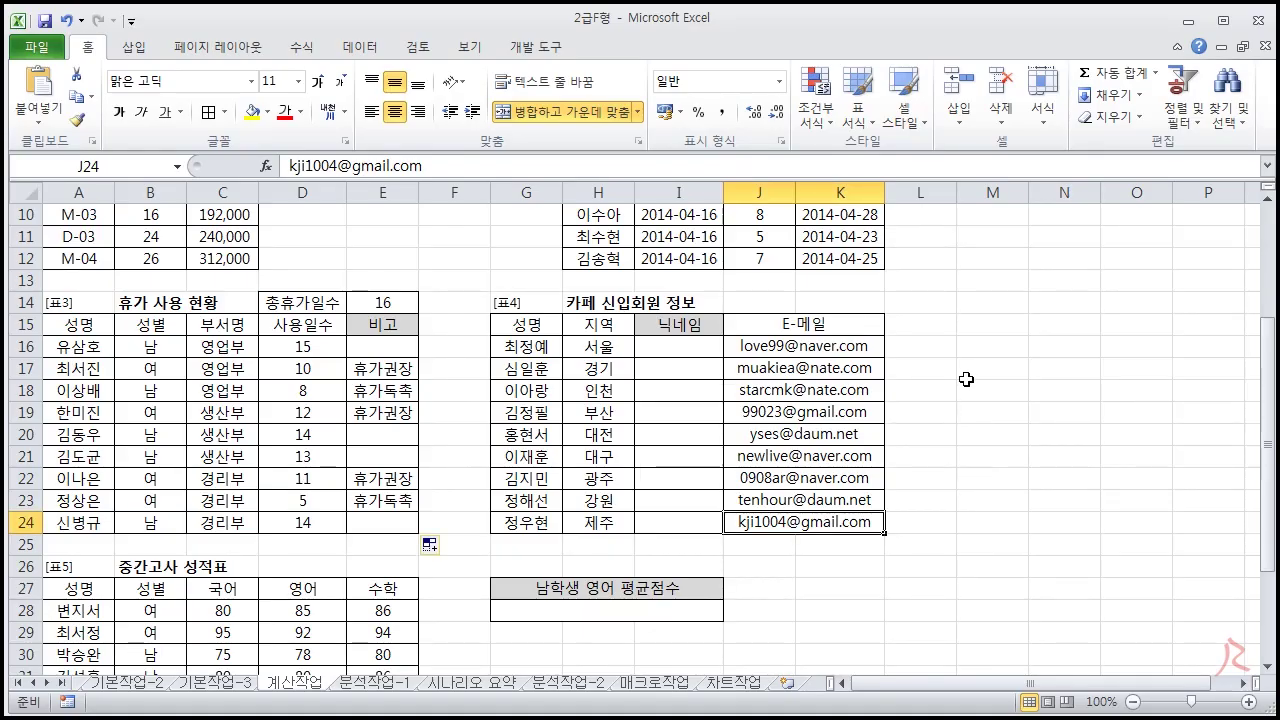
Step: Enter the helper formula =SEARCH("@",J16) in M16 to locate the @ sign in the first e-mail
{"action": "left_click", "coordinate": [968, 346]}
{"action": "type", "text": "=sea"}
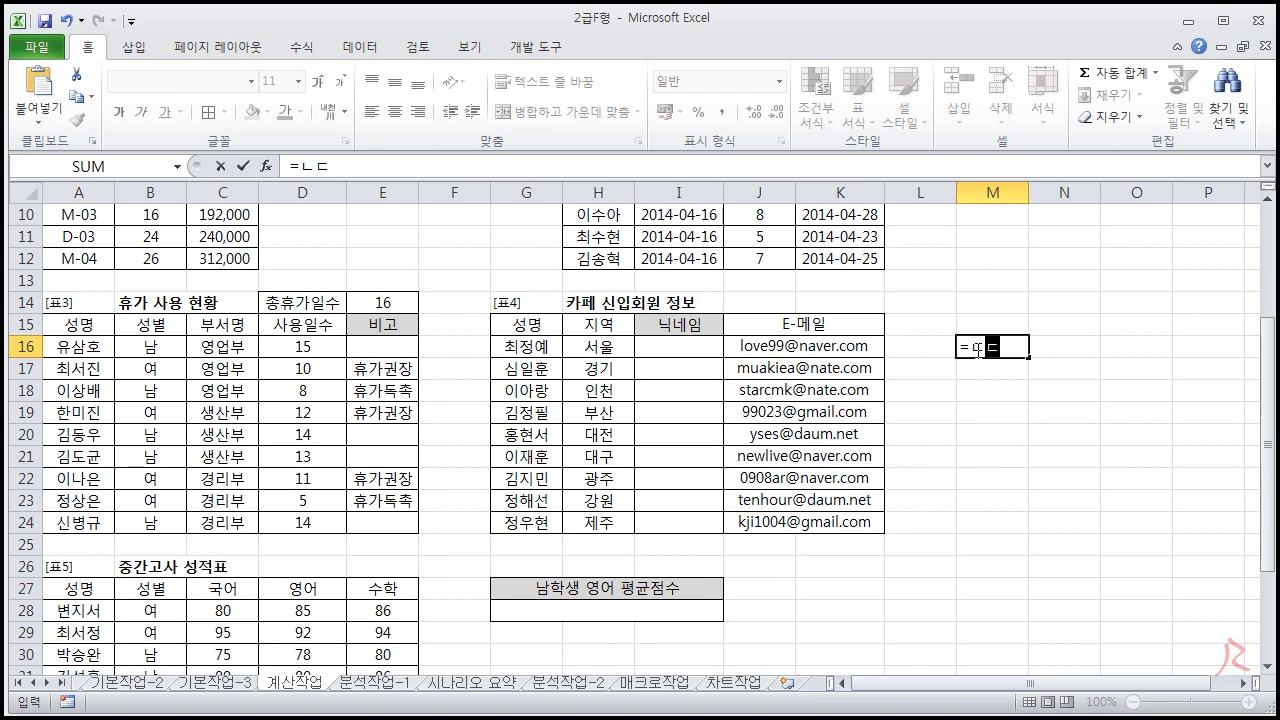
{"action": "type", "text": "rch"}
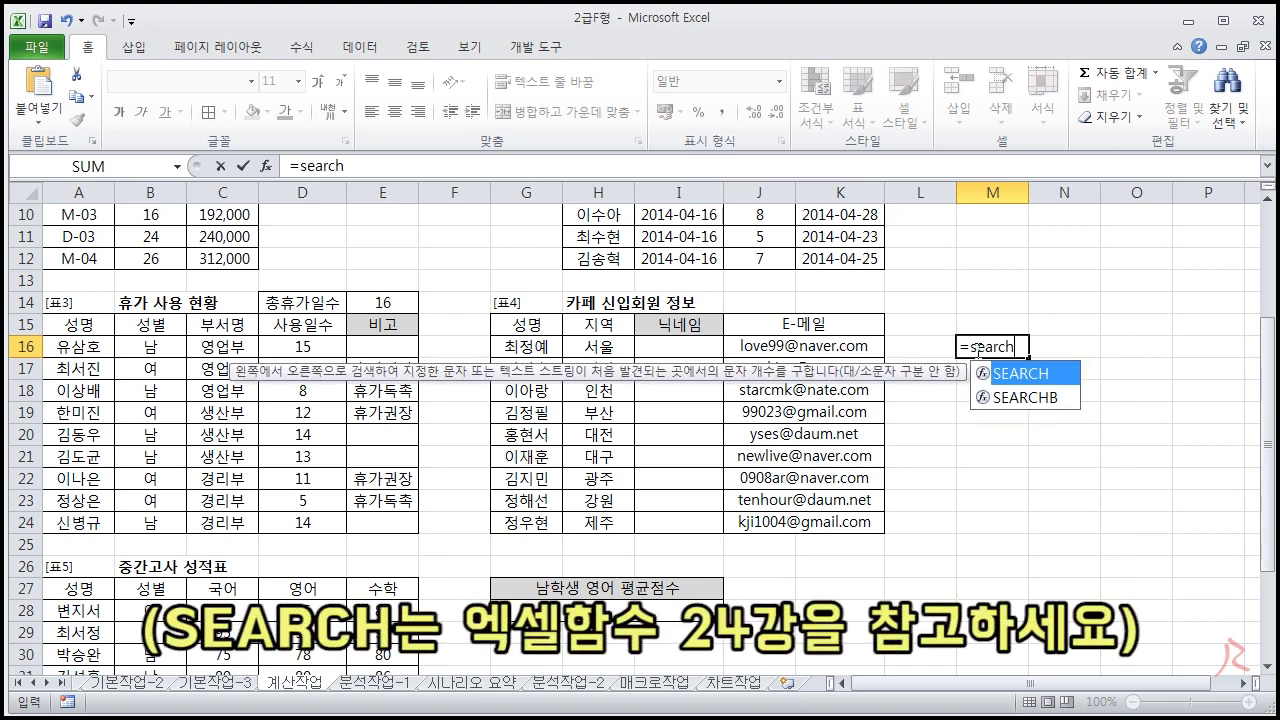
{"action": "type", "text": "(\"@\","}
{"action": "left_click", "coordinate": [820, 346]}
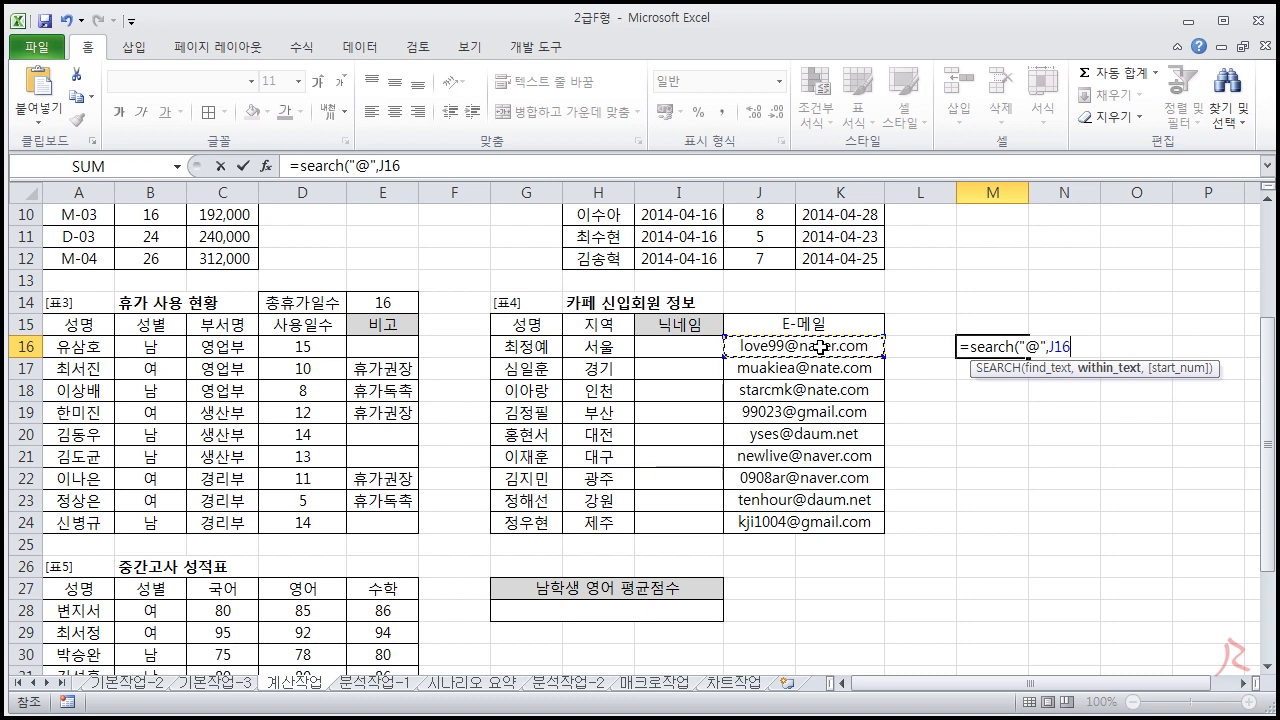
{"action": "type", "text": ")"}
{"action": "key", "text": "Return"}
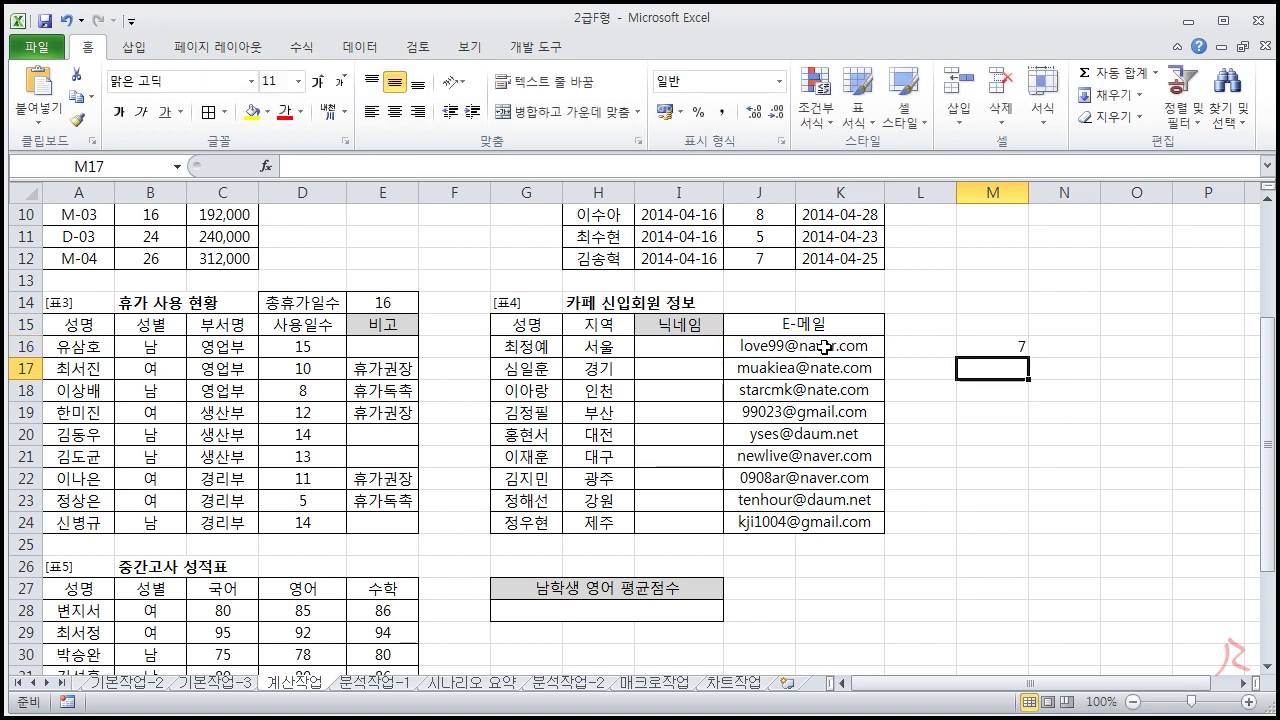
Step: Fill the SEARCH formula from M16 down through M24
{"action": "left_click", "coordinate": [1018, 349]}
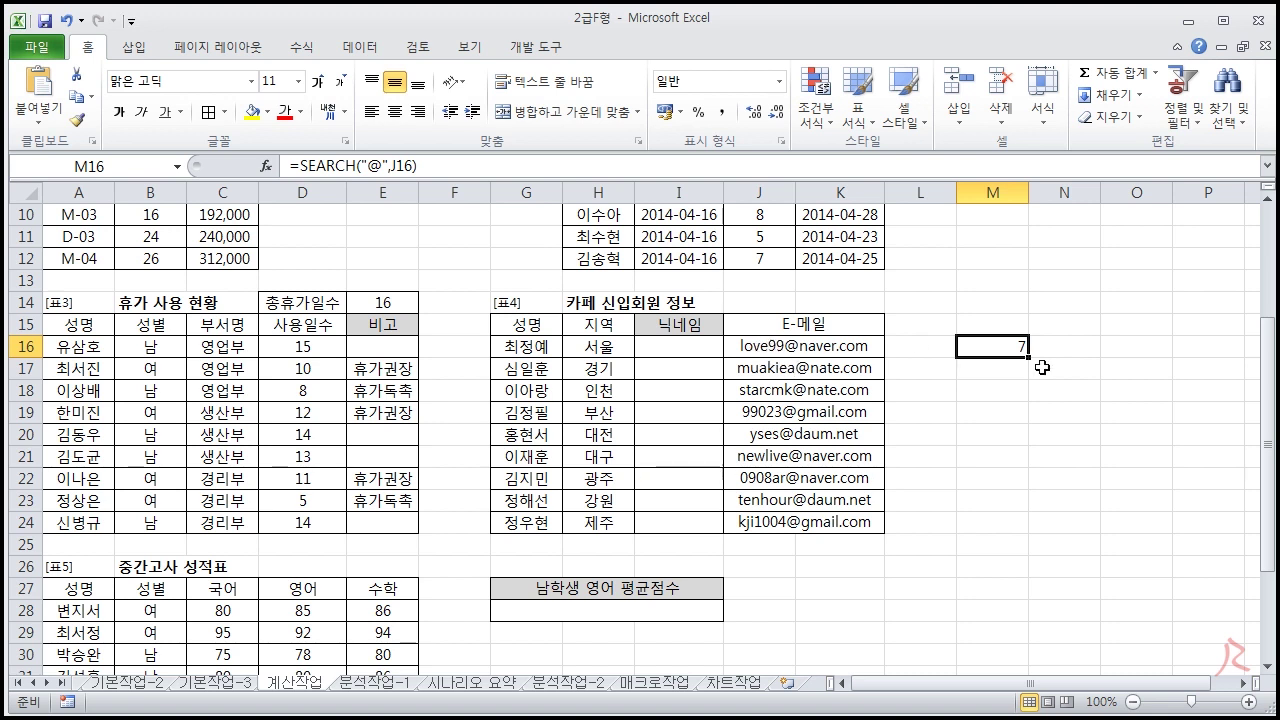
{"action": "left_click_drag", "start_coordinate": [1027, 356], "coordinate": [1024, 533]}
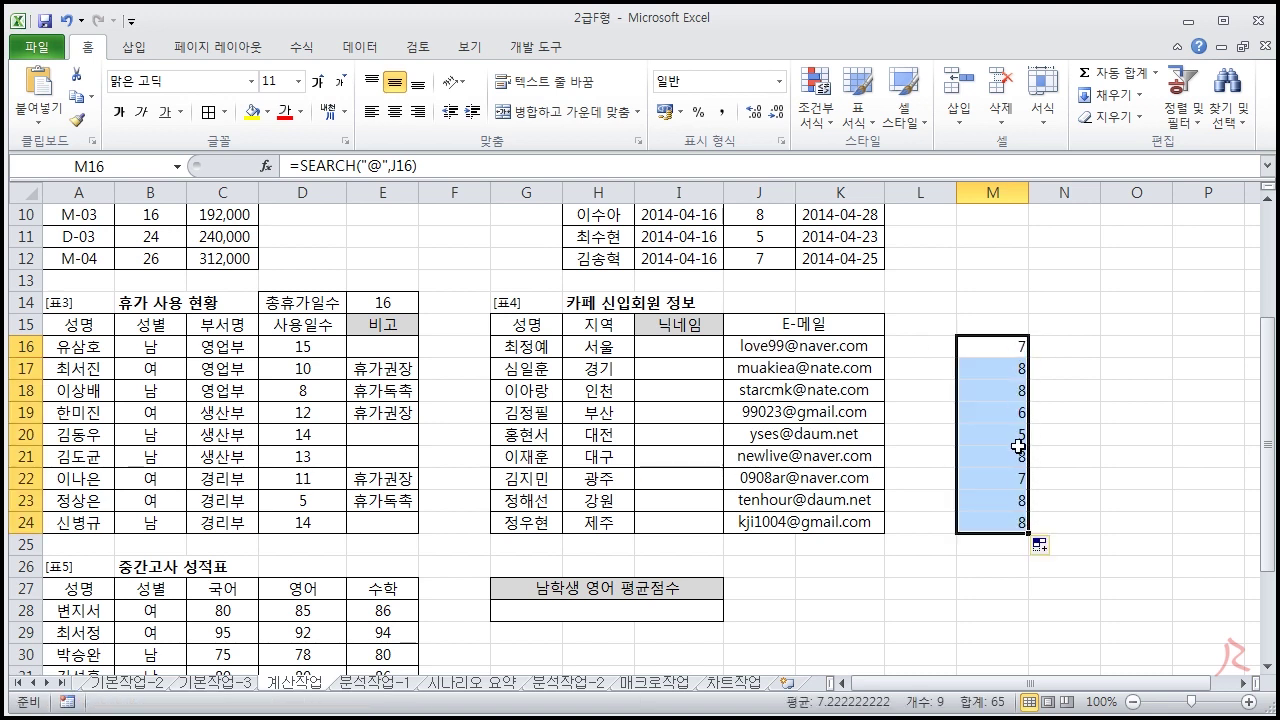
{"action": "left_click", "coordinate": [1016, 356]}
Step: Enter the nickname formula =MID(J16,1,SEARCH("@",J16)) in I16 of 표4
{"action": "left_click", "coordinate": [710, 346]}
{"action": "type", "text": "=mid("}
{"action": "left_click", "coordinate": [766, 347]}
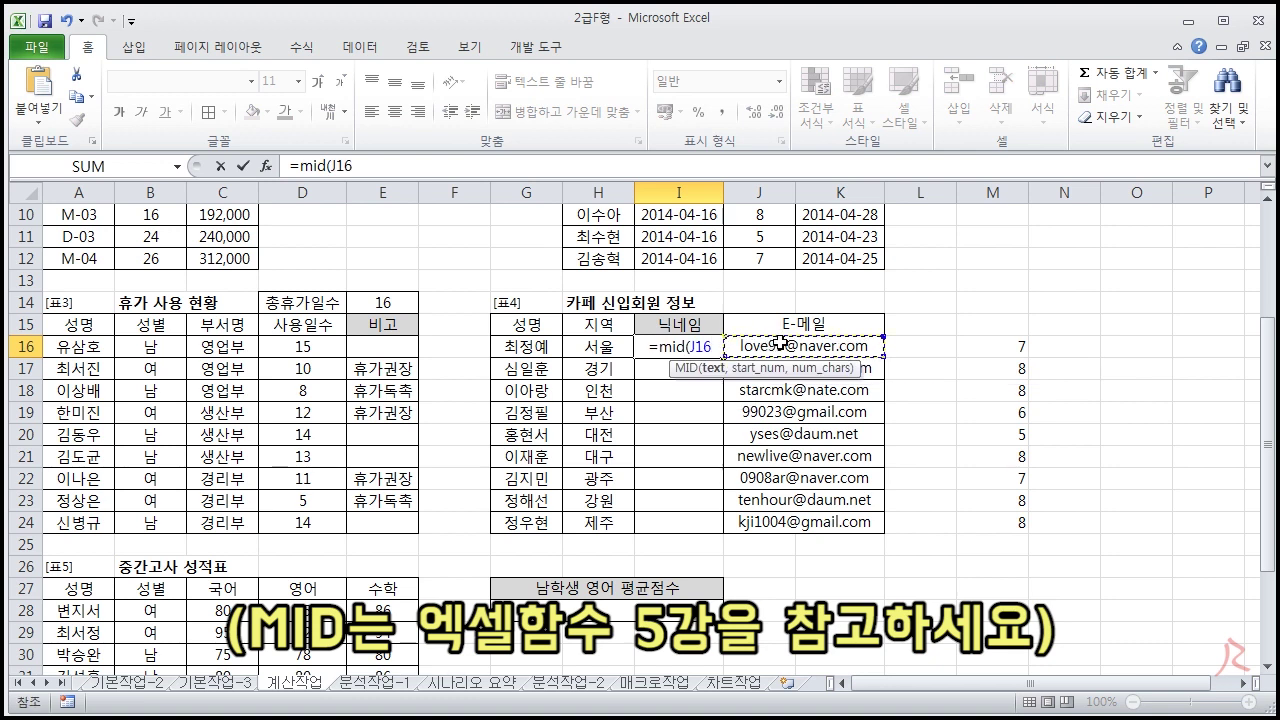
{"action": "type", "text": ",1"}
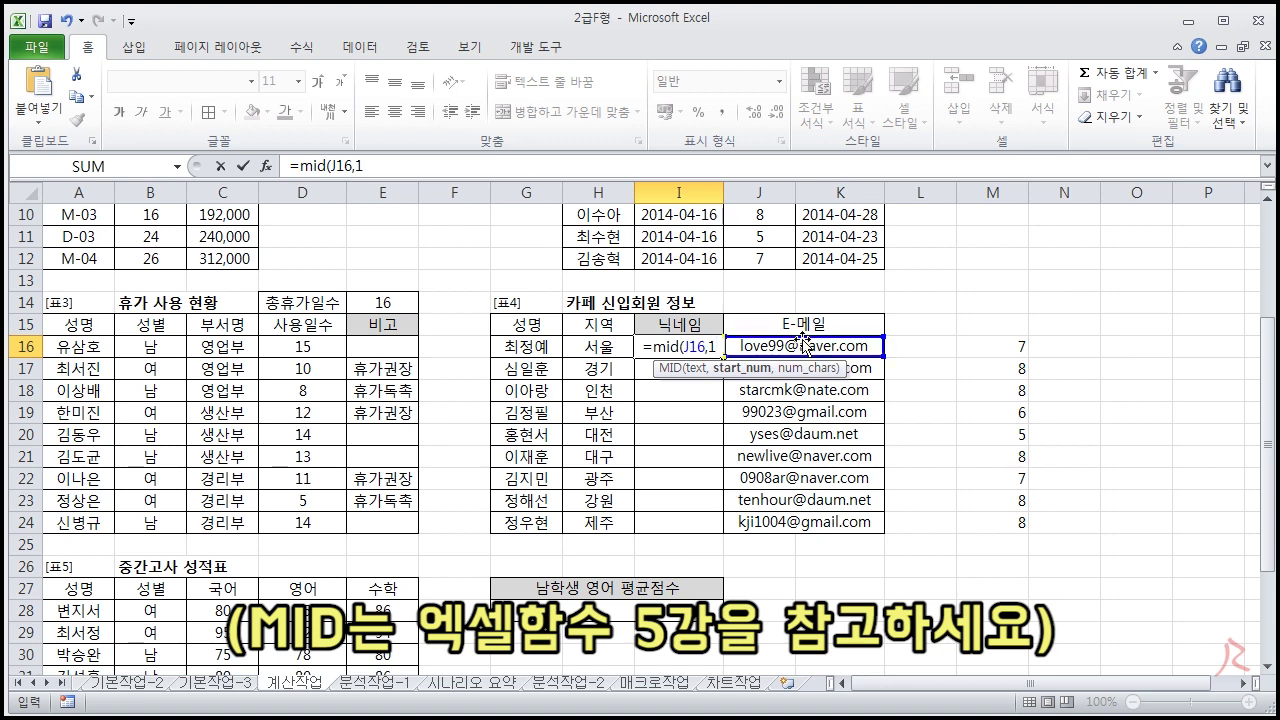
{"action": "type", "text": ","}
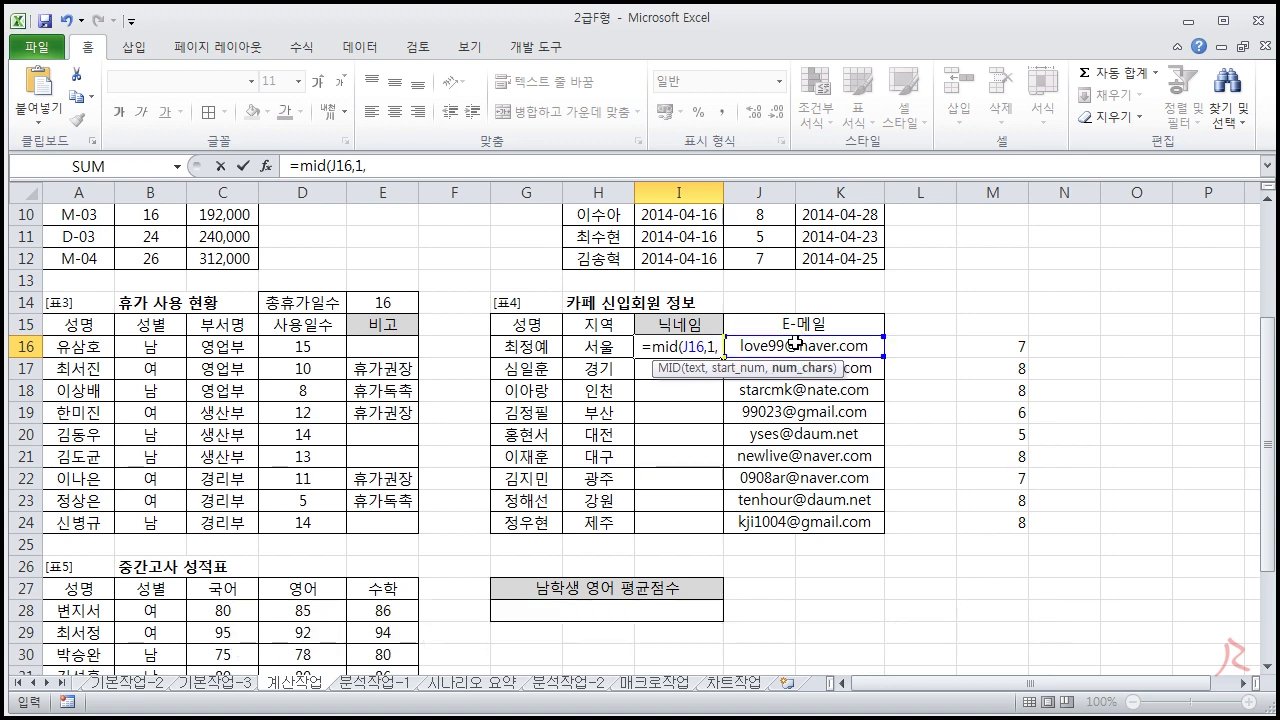
{"action": "left_click", "coordinate": [973, 345]}
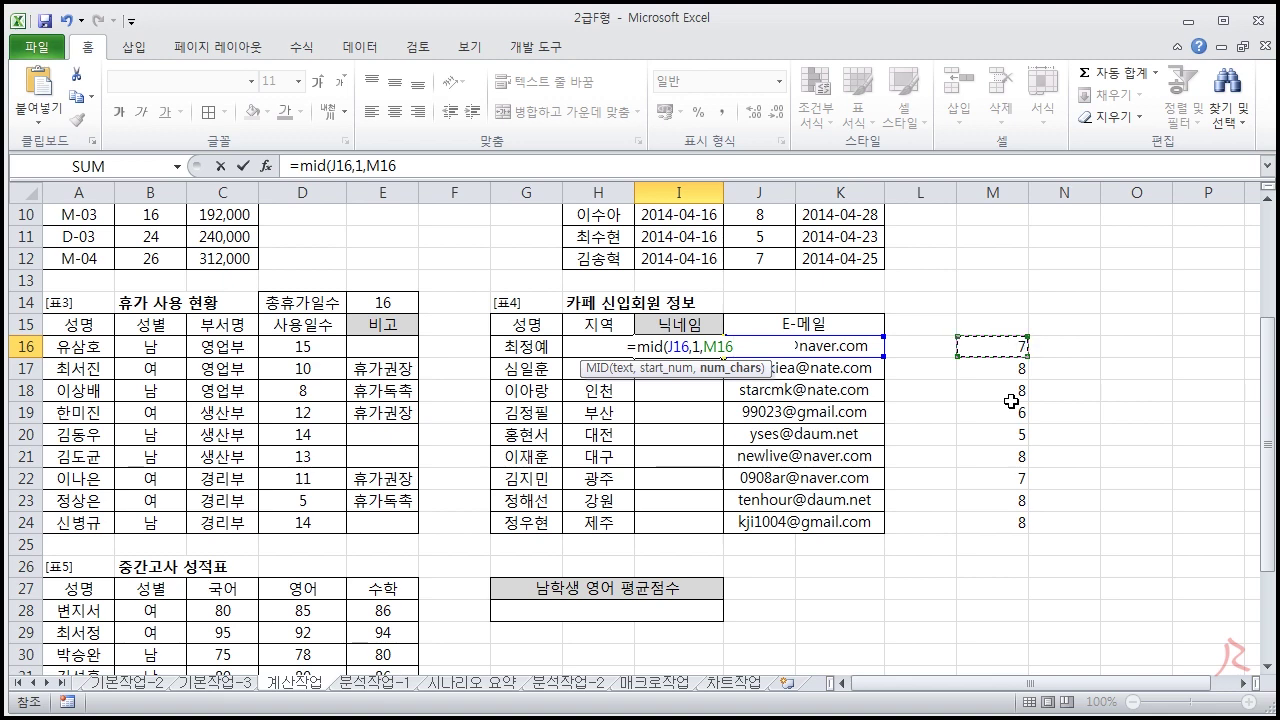
{"action": "key", "text": "BackSpace"}
{"action": "key", "text": "BackSpace"}
{"action": "key", "text": "BackSpace"}
{"action": "type", "text": "se"}
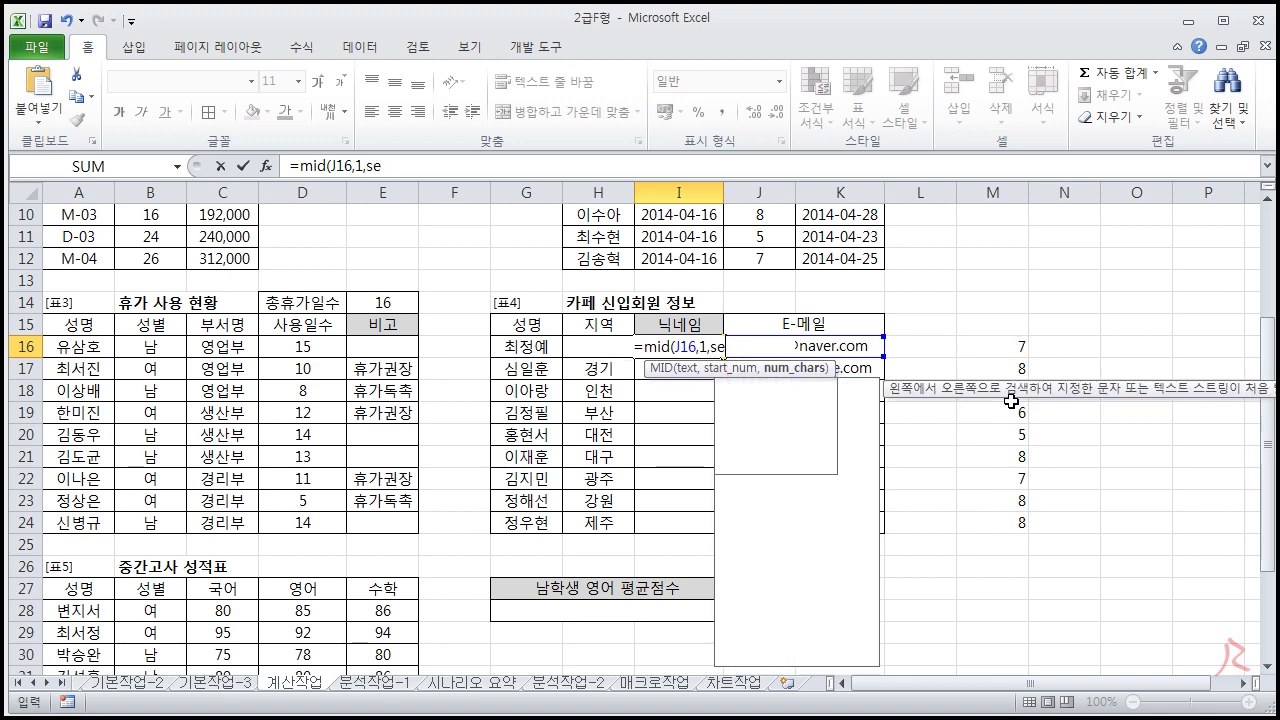
{"action": "type", "text": "ar"}
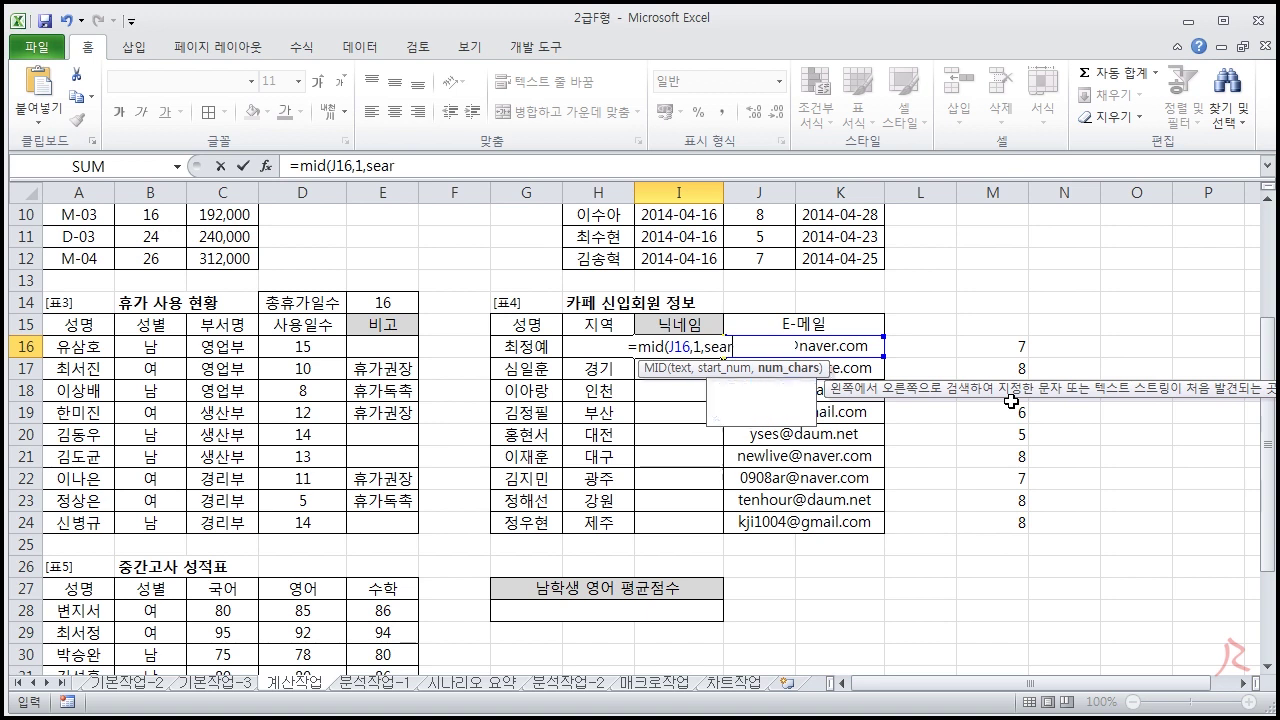
{"action": "type", "text": "ch(\"@\","}
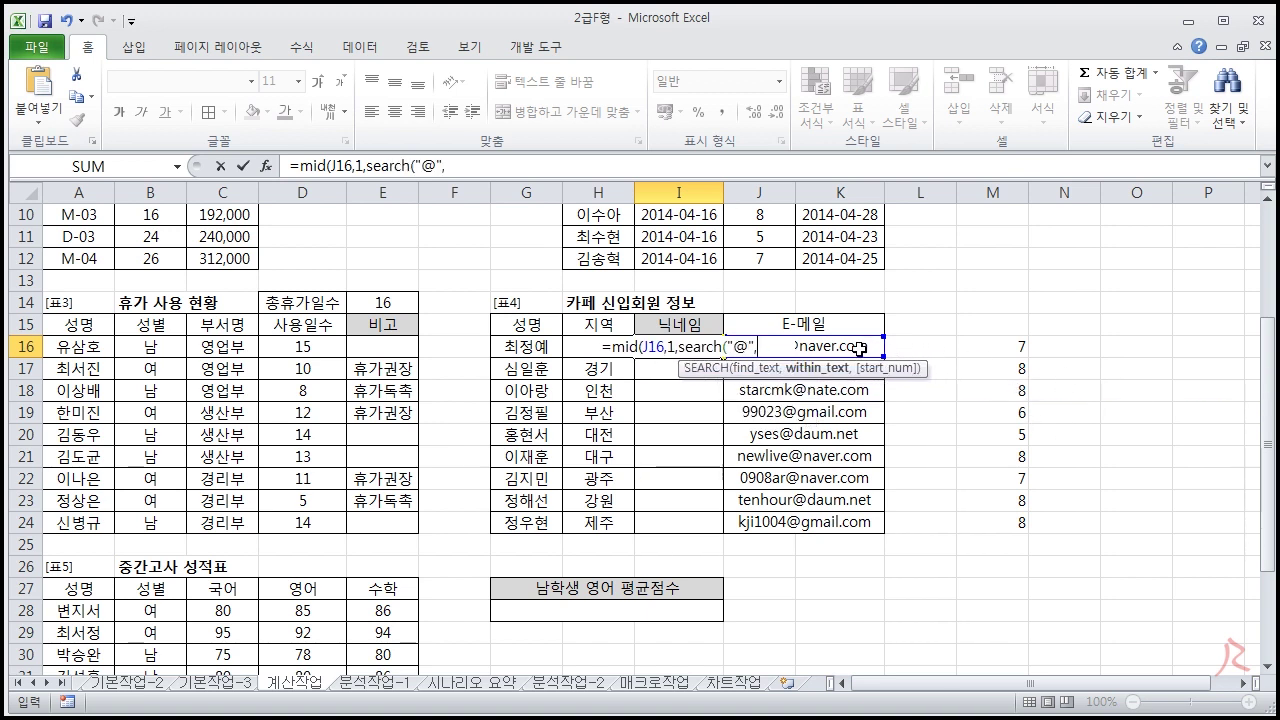
{"action": "type", "text": "J16)"}
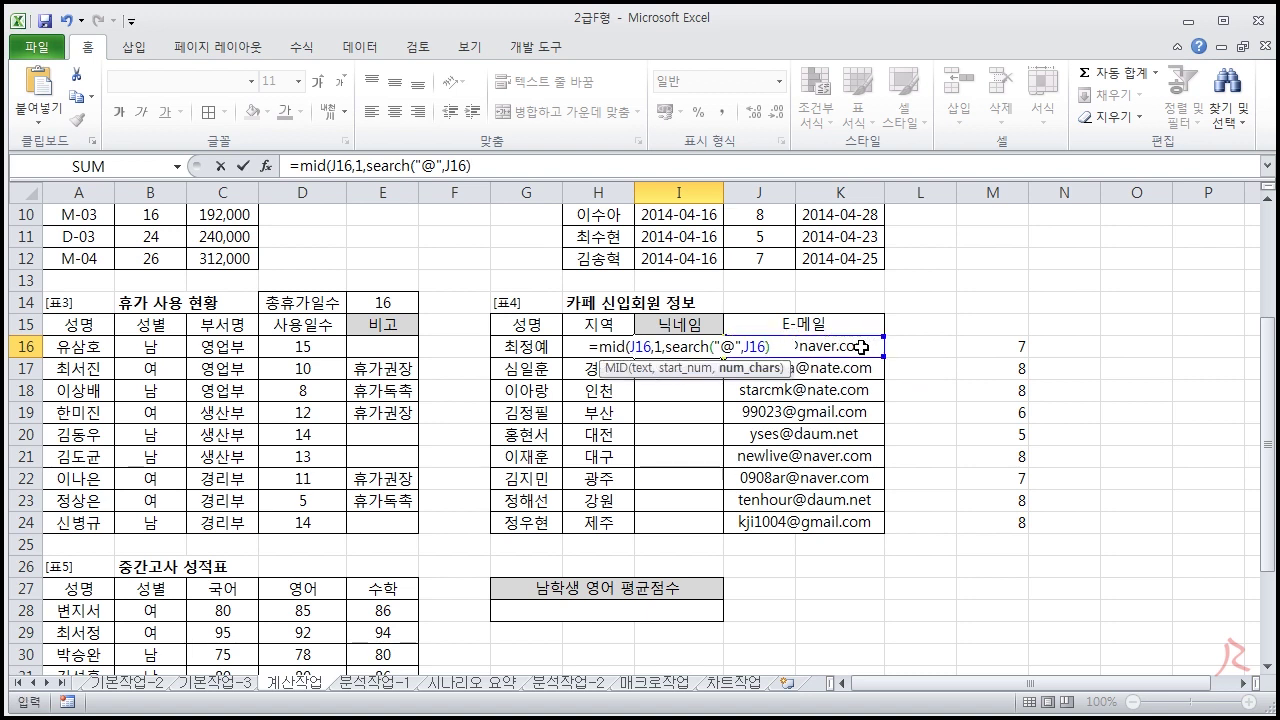
{"action": "type", "text": ")"}
{"action": "key", "text": "Return"}
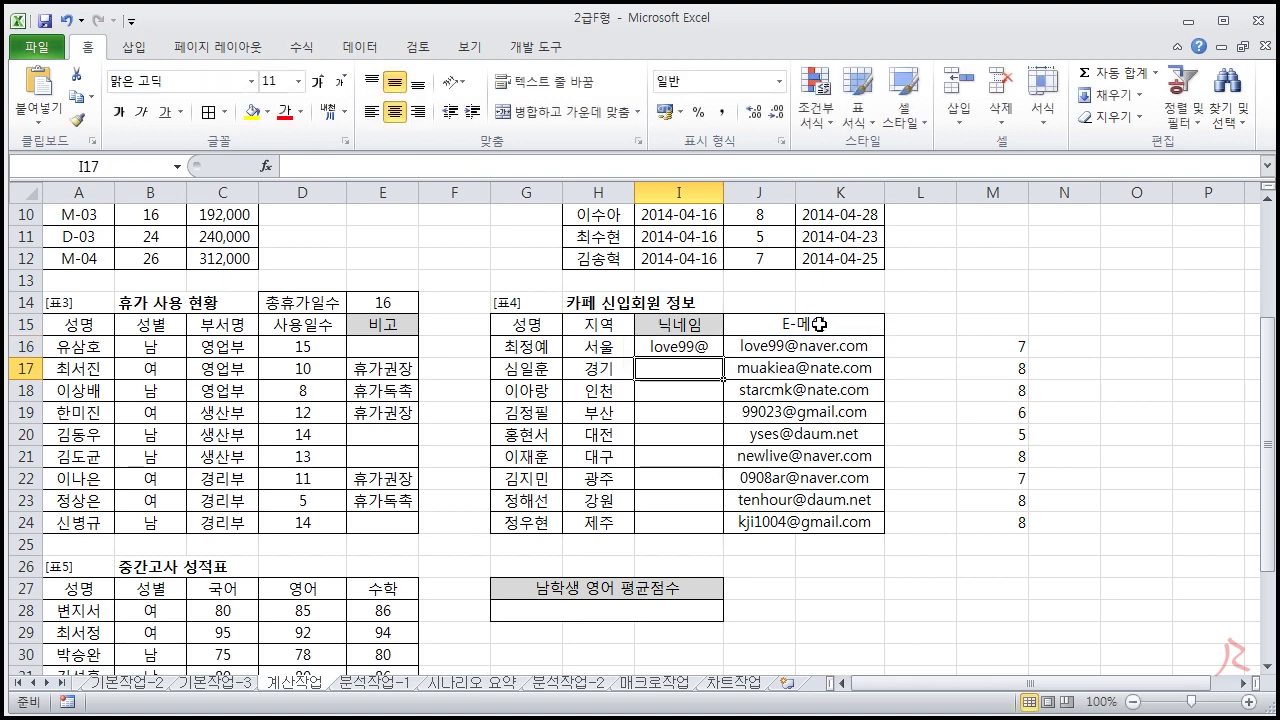
Step: Subtract 1 from the SEARCH result in I16, making the formula =MID(J16,1,SEARCH("@",J16)-1)
{"action": "left_click_drag", "start_coordinate": [796, 354], "coordinate": [740, 354]}
{"action": "key", "text": "Up"}
{"action": "key", "text": "F2"}
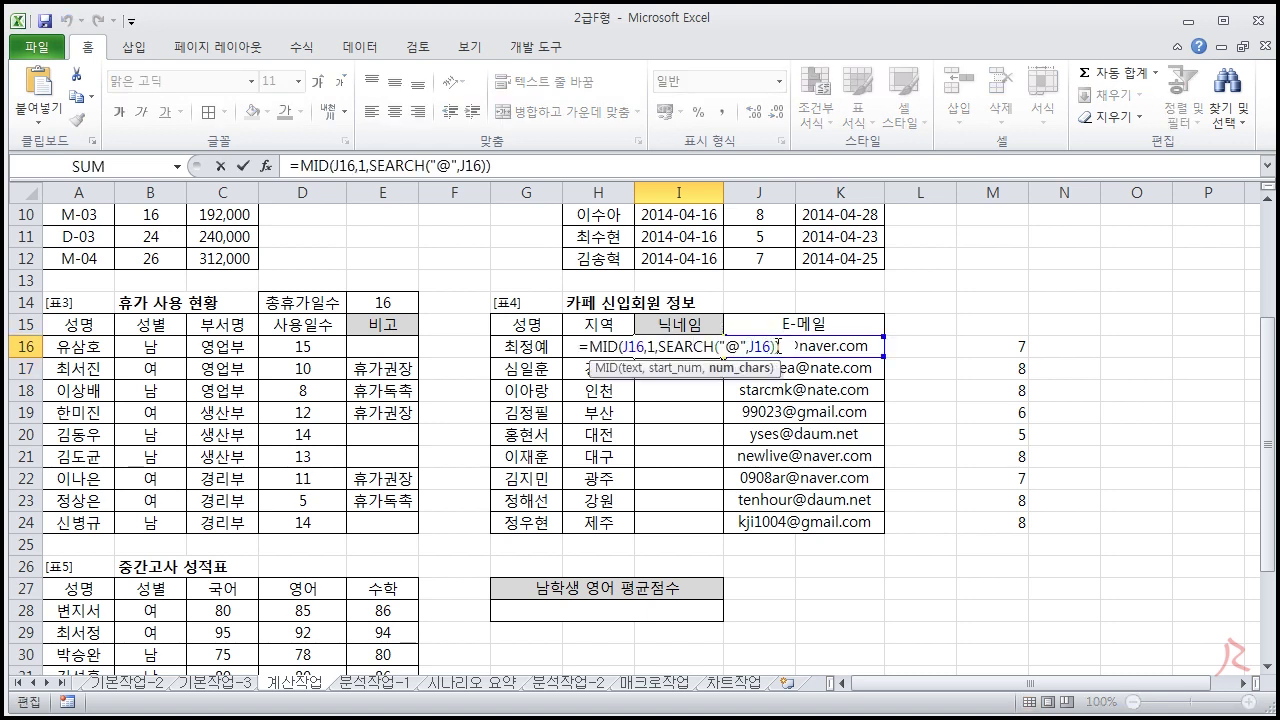
{"action": "left_click", "coordinate": [777, 346]}
{"action": "type", "text": "-1"}
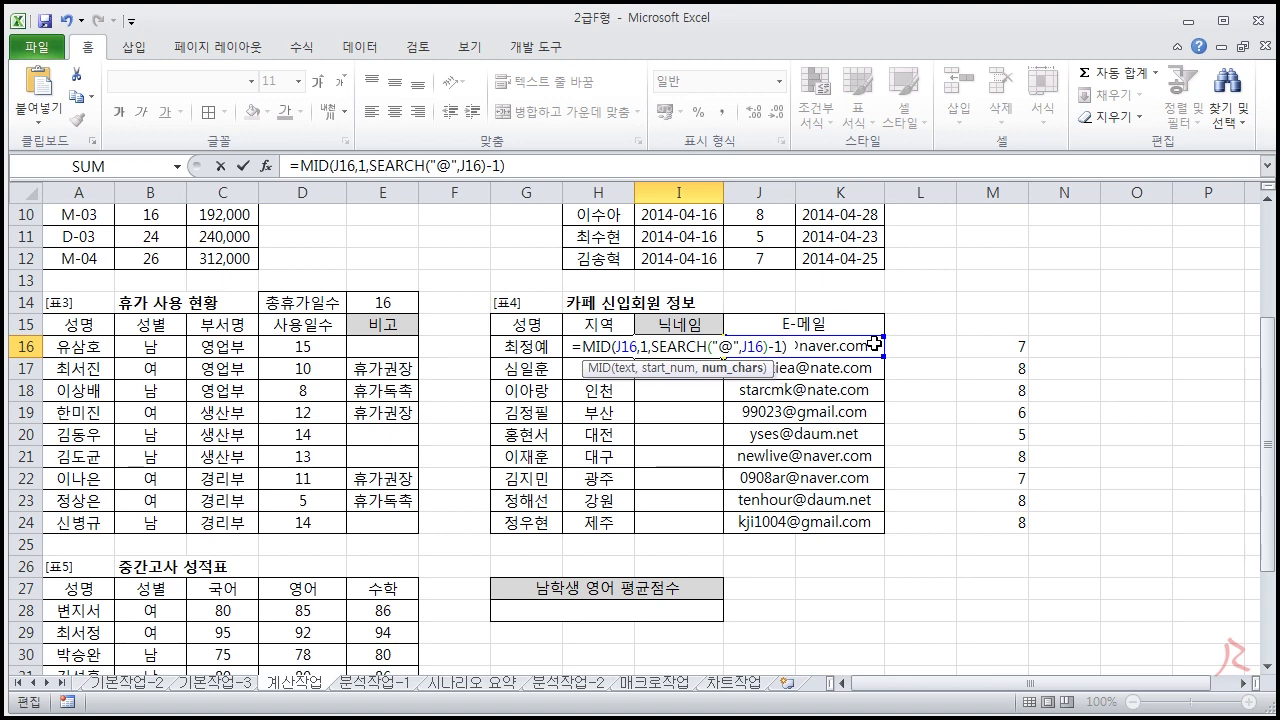
{"action": "key", "text": "Return"}
Step: Fill the nickname formula from I16 down through I24
{"action": "left_click", "coordinate": [714, 346]}
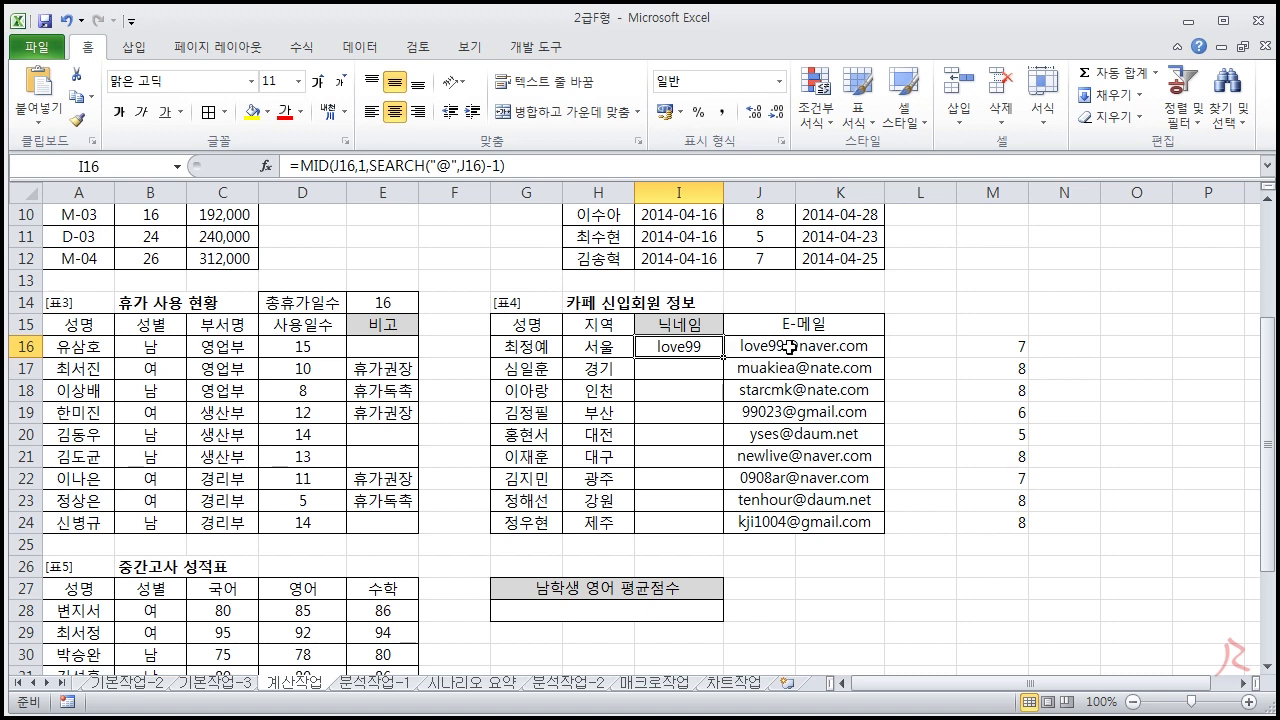
{"action": "left_click_drag", "start_coordinate": [722, 357], "coordinate": [722, 530]}
{"action": "left_click", "coordinate": [672, 348]}
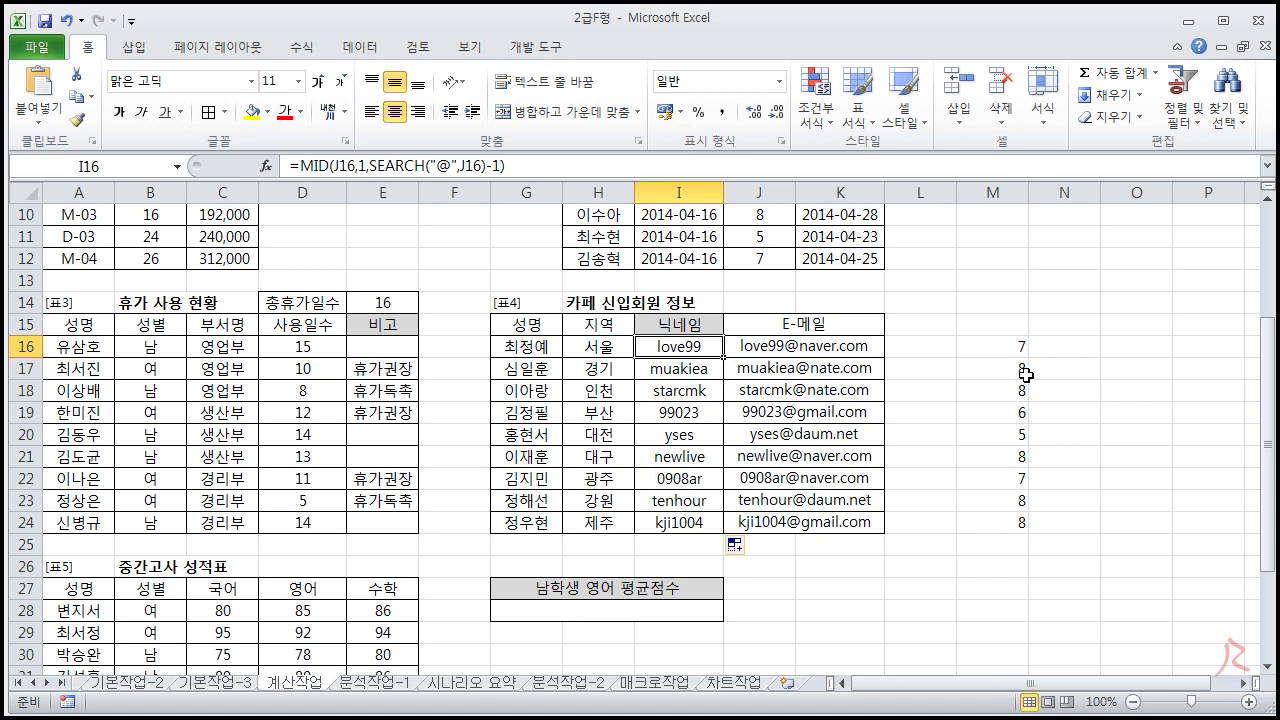
Step: Clear the helper SEARCH formulas in column M beside 표4
{"action": "left_click_drag", "start_coordinate": [1010, 347], "coordinate": [1018, 550]}
{"action": "key", "text": "Delete"}
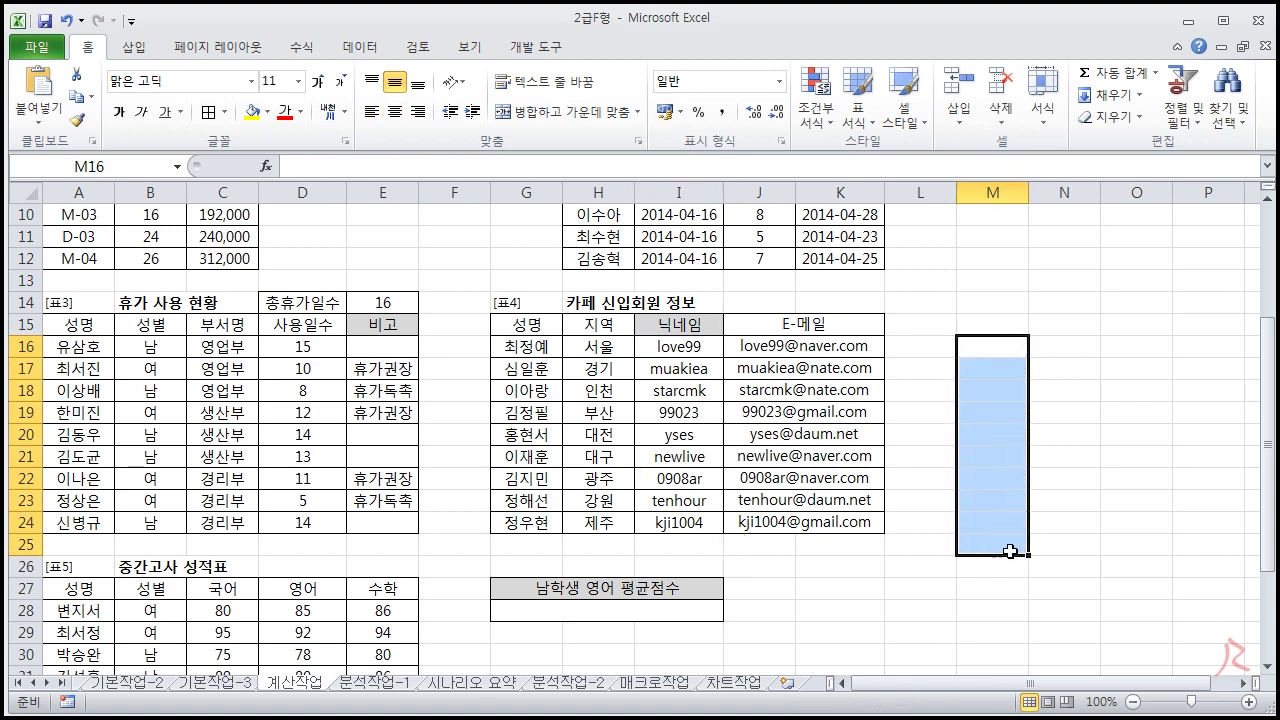
{"action": "left_click", "coordinate": [901, 584]}
Step: Read task 5's request for the male students' English average in the PDF and compare it with the 성별 column of 표5
{"action": "scroll", "coordinate": [428, 480], "scroll_direction": "down", "scroll_amount": 3}
{"action": "scroll", "coordinate": [568, 491], "scroll_direction": "up", "scroll_amount": 1}
{"action": "scroll", "coordinate": [599, 533], "scroll_direction": "down", "scroll_amount": 1}
{"action": "left_click", "coordinate": [615, 500]}
{"action": "key", "text": "alt+Tab"}
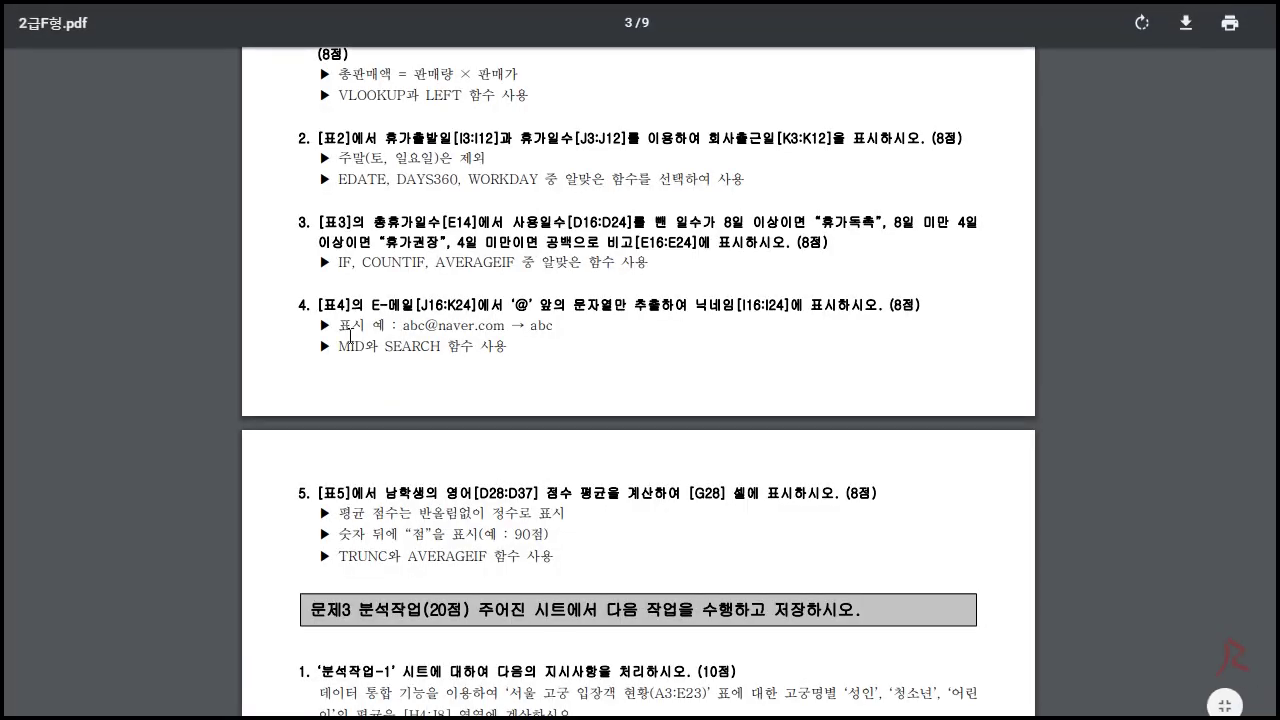
{"action": "left_click_drag", "start_coordinate": [380, 504], "coordinate": [656, 503]}
{"action": "left_click_drag", "start_coordinate": [383, 493], "coordinate": [570, 493]}
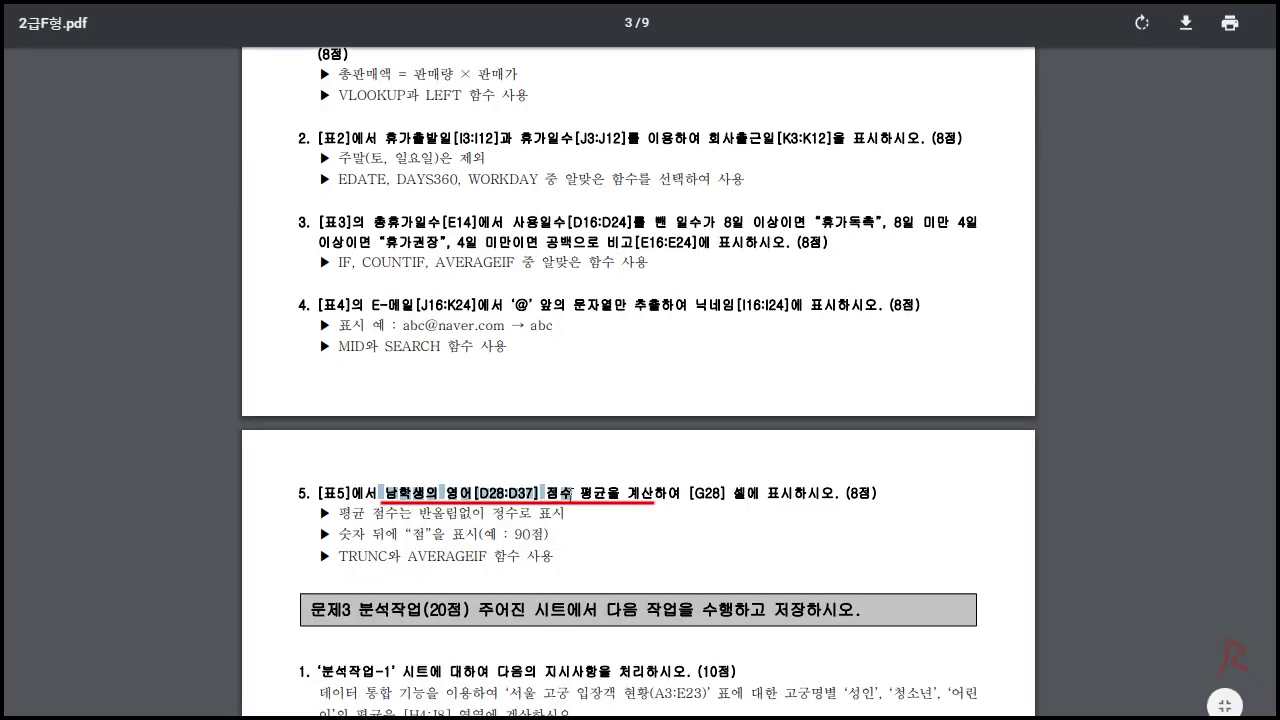
{"action": "key", "text": "alt+Tab"}
{"action": "left_click_drag", "start_coordinate": [151, 413], "coordinate": [155, 436]}
{"action": "left_click", "coordinate": [155, 457]}
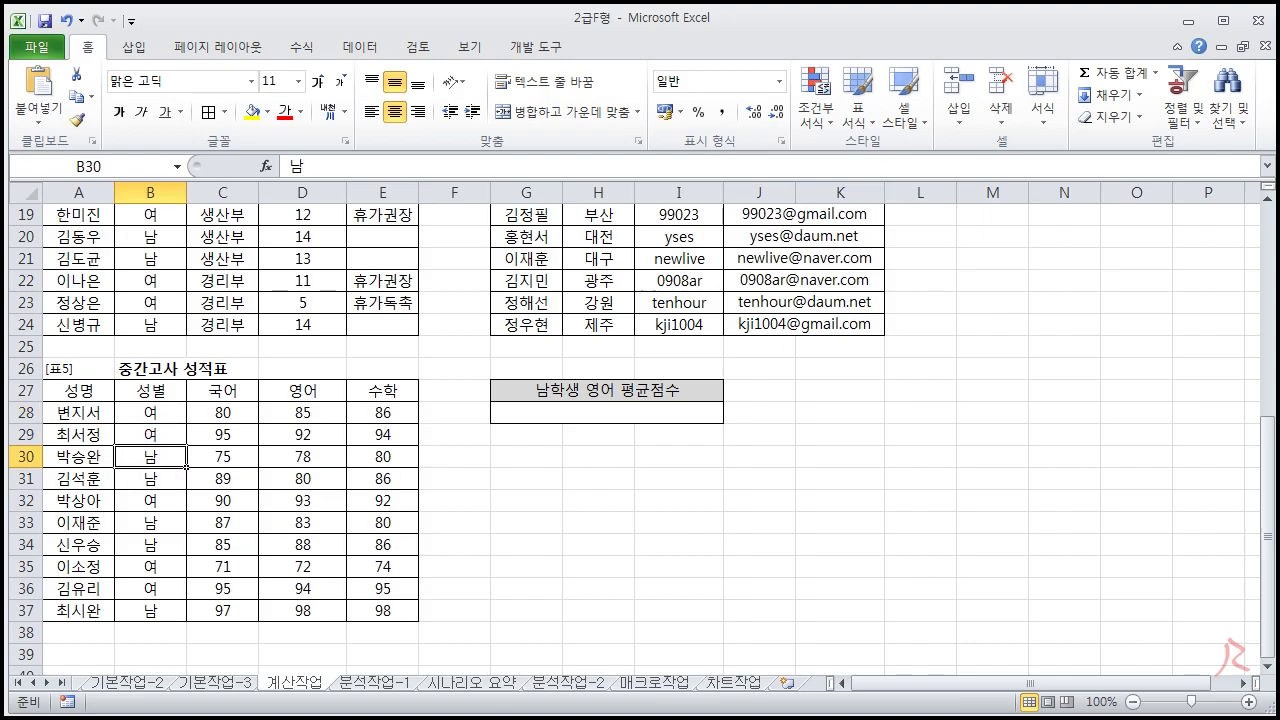
Step: Check in the PDF which functions task 5 requires and which English score range it uses
{"action": "key", "text": "alt+Tab"}
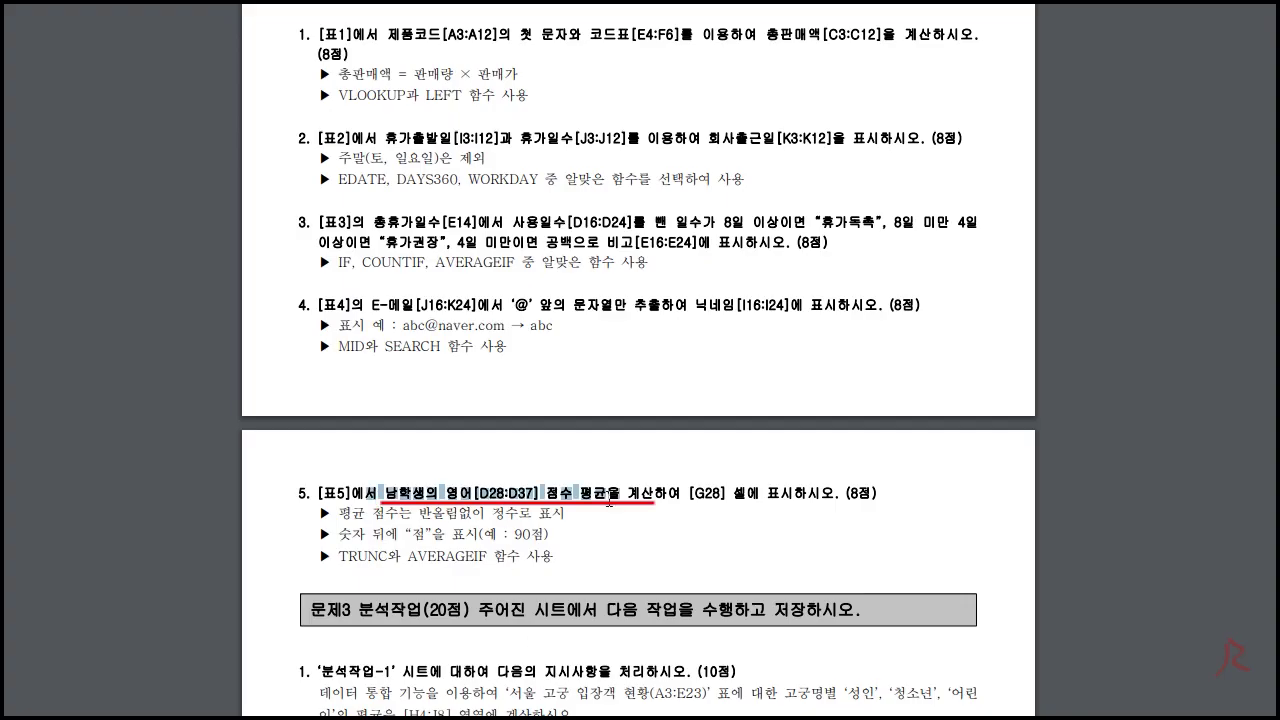
{"action": "left_click_drag", "start_coordinate": [409, 561], "coordinate": [492, 561]}
{"action": "left_click", "coordinate": [530, 561]}
{"action": "left_click_drag", "start_coordinate": [341, 556], "coordinate": [483, 556]}
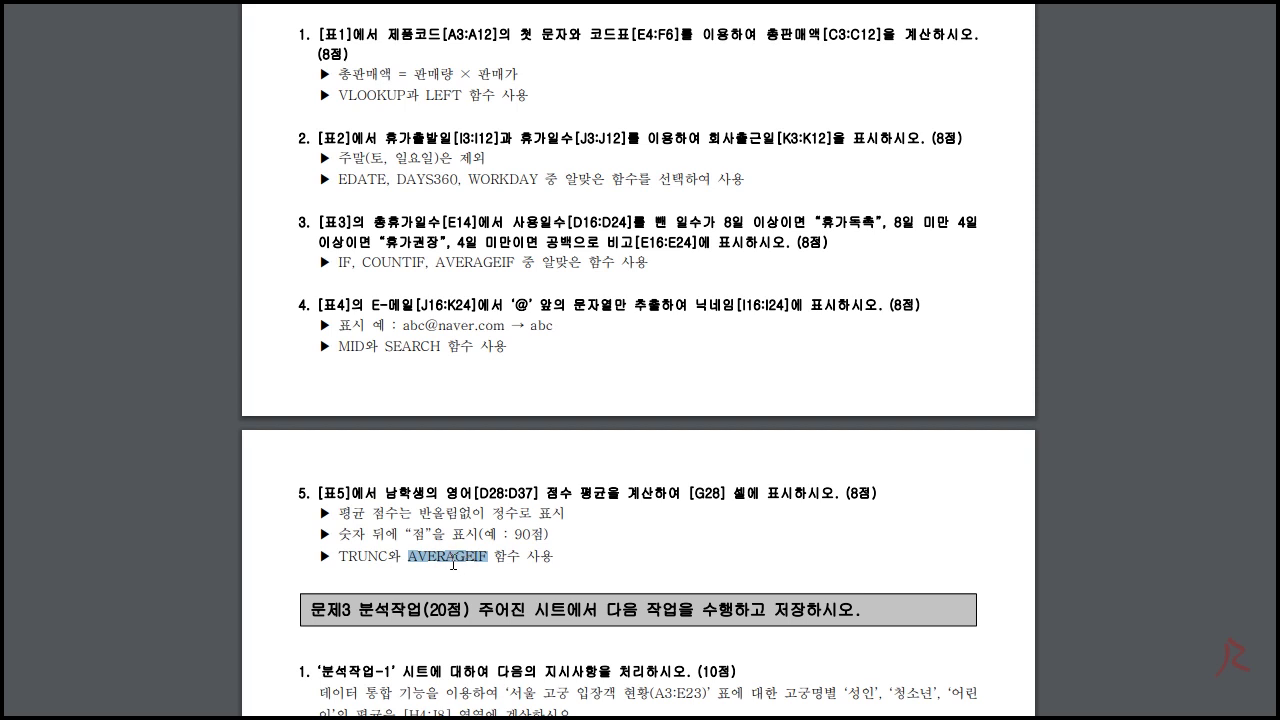
{"action": "left_click_drag", "start_coordinate": [380, 492], "coordinate": [543, 492]}
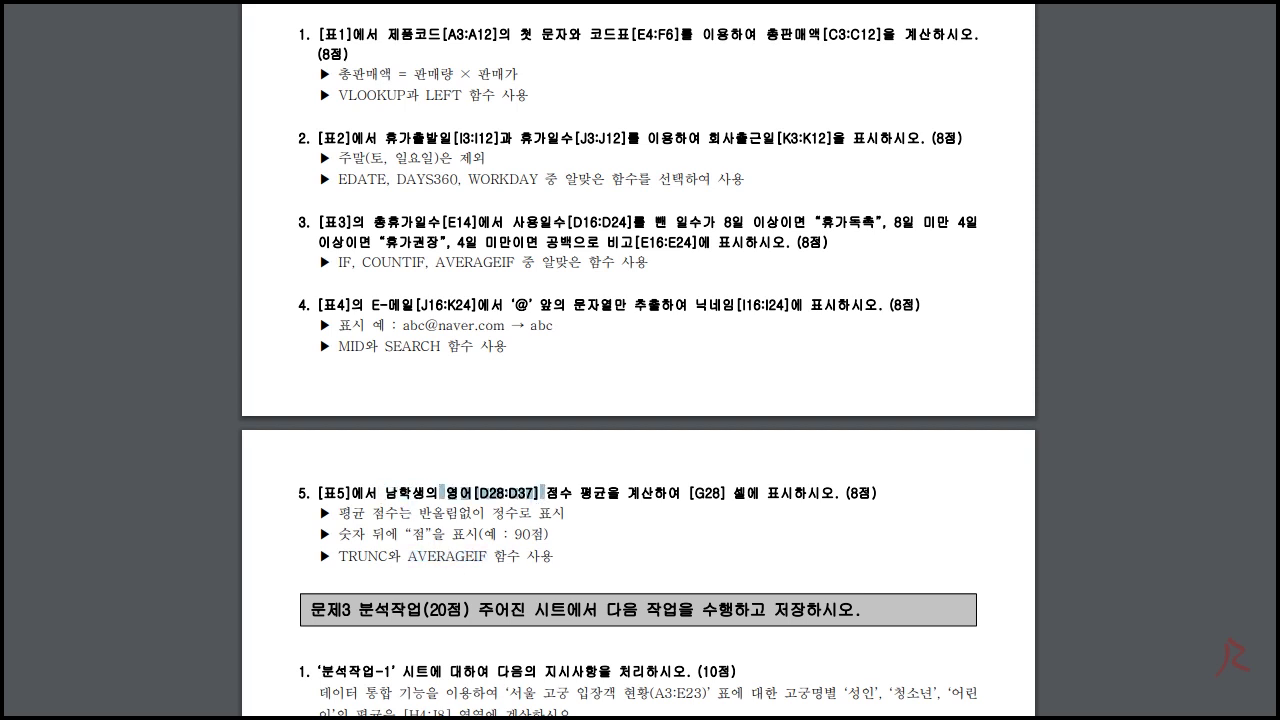
Step: Return to Excel and enter =AVERAGEIF(B28:B37,B30,D28:D37) in G28 under 남학생 영어 평균점수
{"action": "key", "text": "alt+Tab"}
{"action": "left_click", "coordinate": [608, 426]}
{"action": "type", "text": "="}
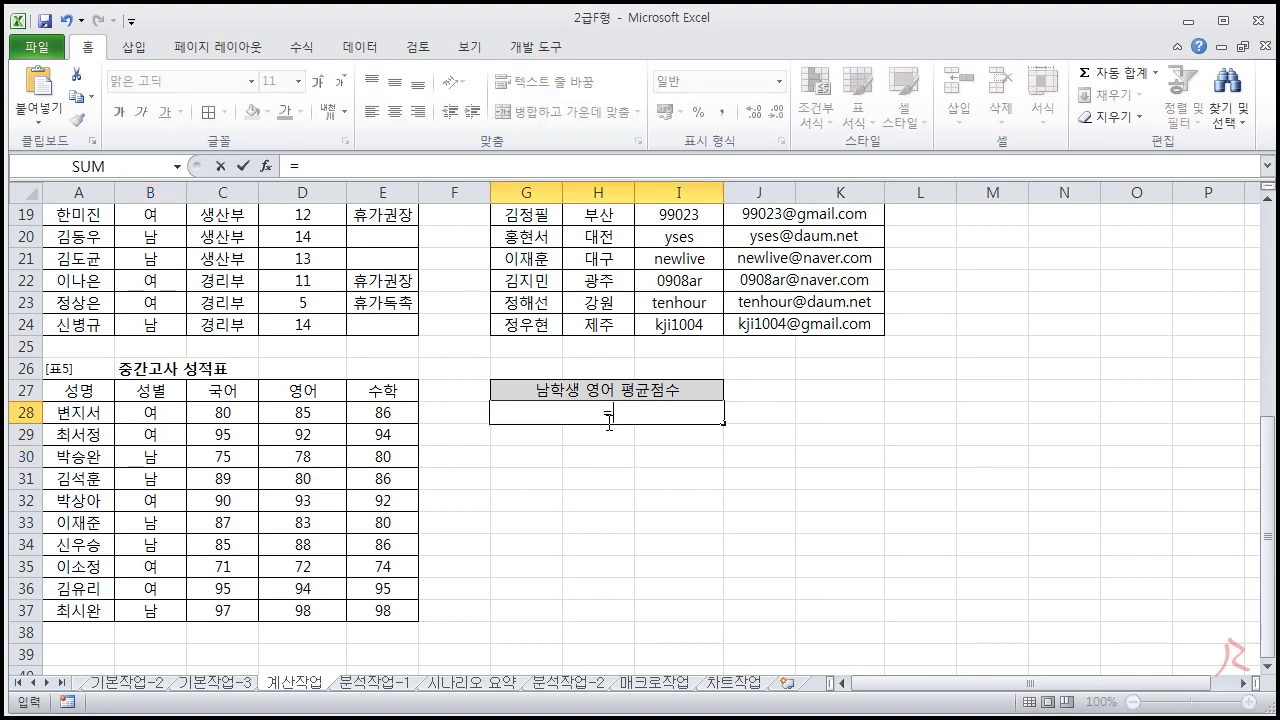
{"action": "type", "text": "ave"}
{"action": "double_click", "coordinate": [661, 508]}
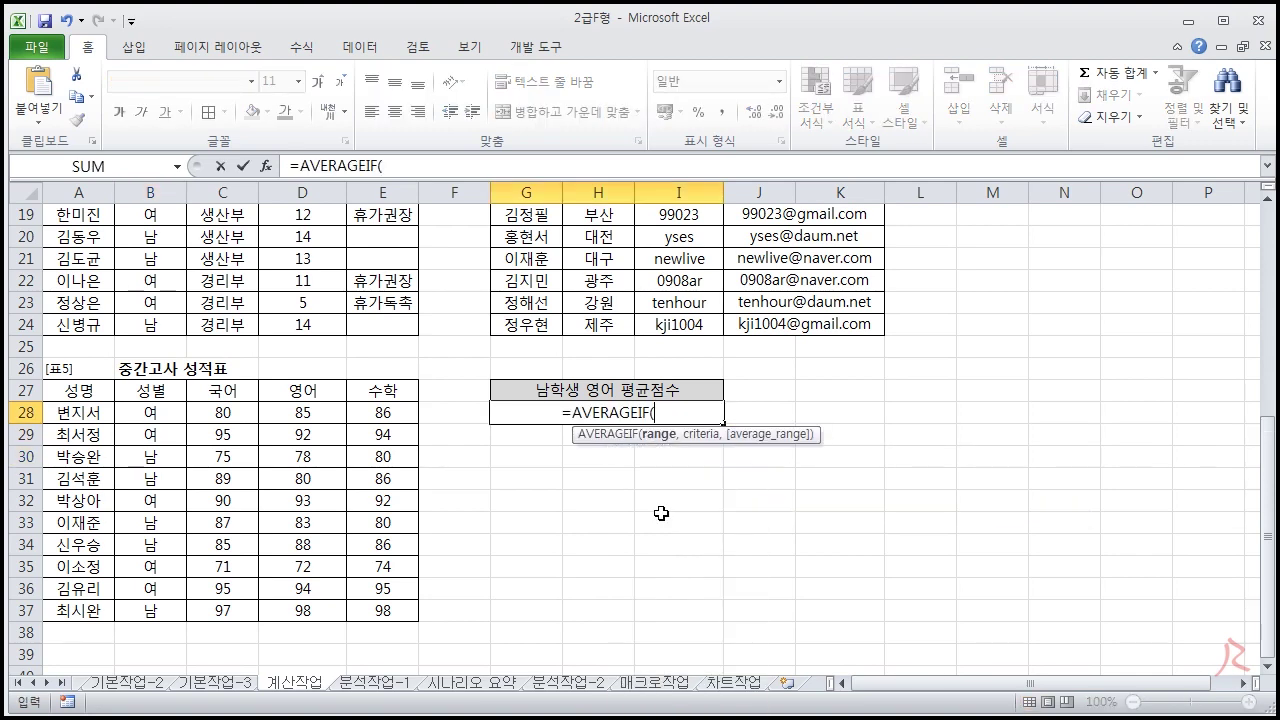
{"action": "left_click_drag", "start_coordinate": [150, 414], "coordinate": [149, 608]}
{"action": "type", "text": ","}
{"action": "left_click", "coordinate": [163, 460]}
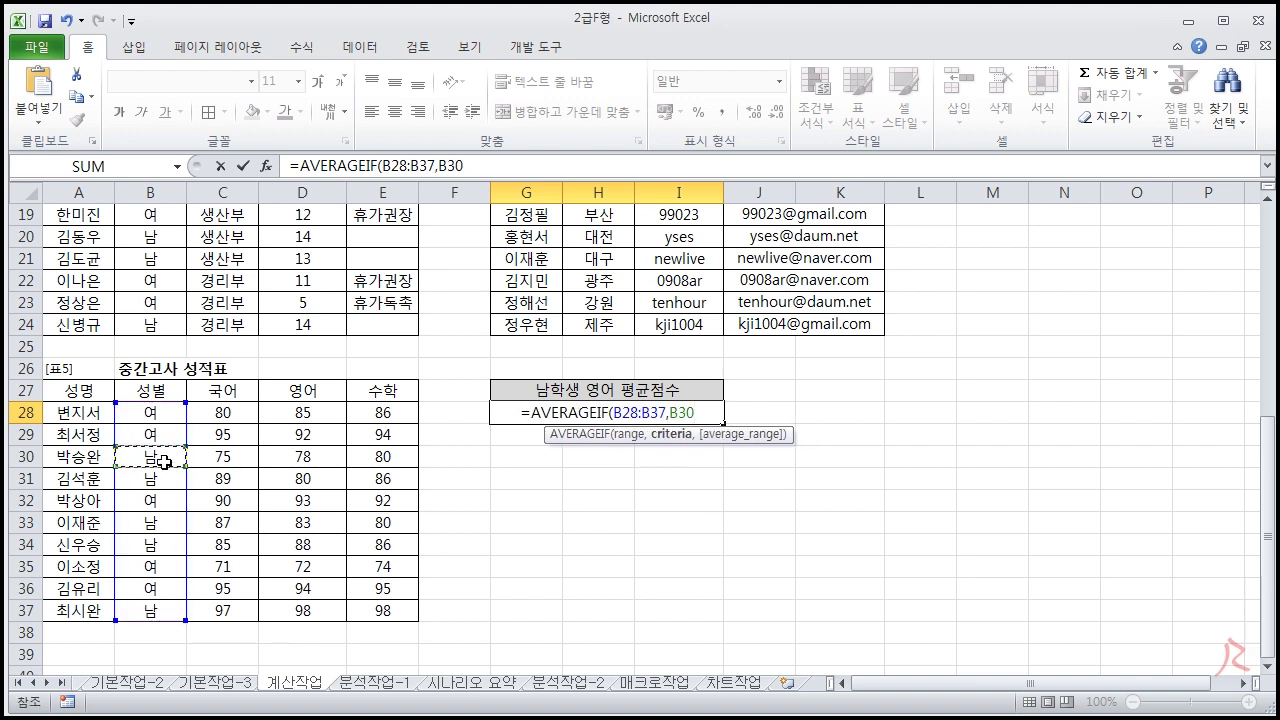
{"action": "type", "text": ","}
{"action": "left_click_drag", "start_coordinate": [325, 413], "coordinate": [324, 605]}
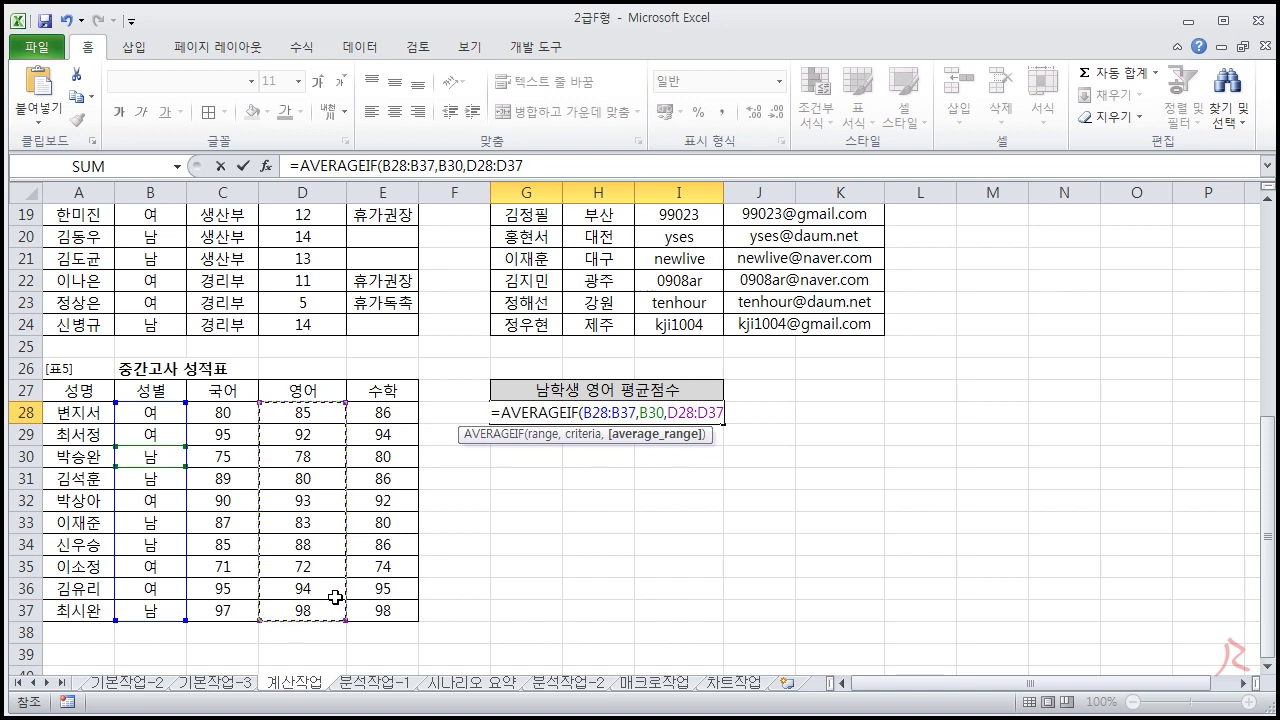
{"action": "type", "text": ")"}
{"action": "key", "text": "Return"}
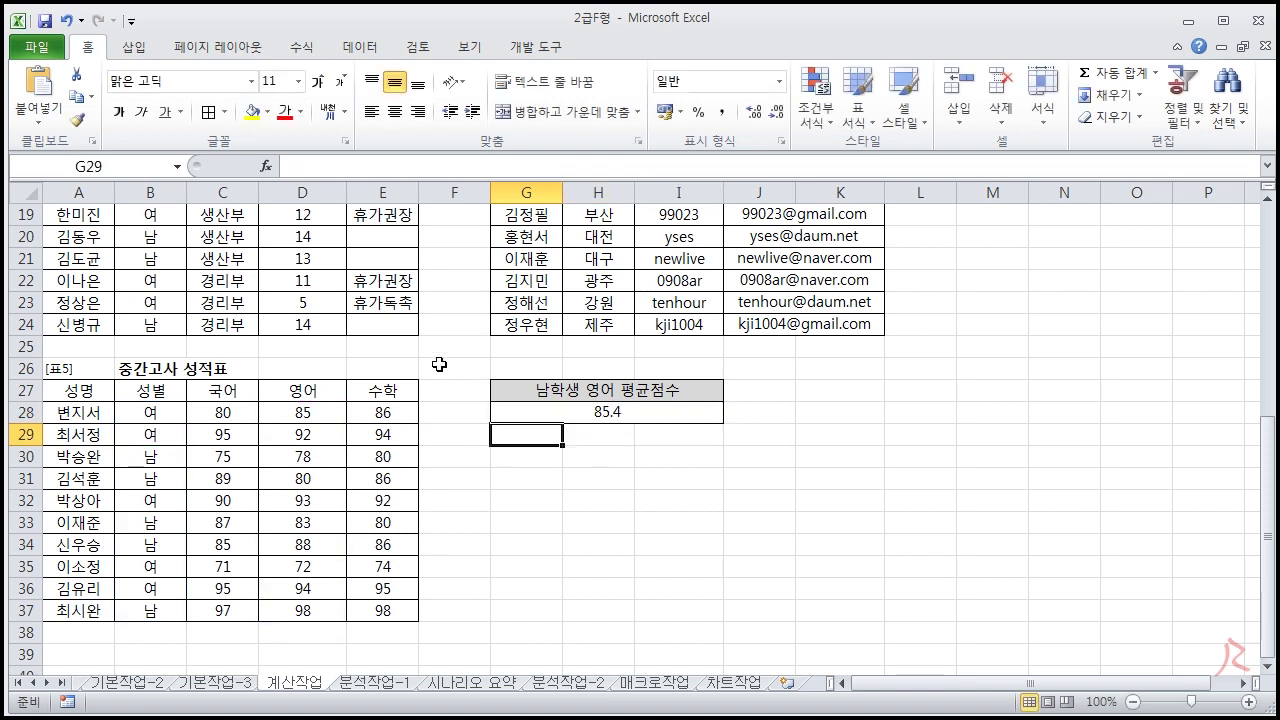
Step: Review task 5's display conditions in the PDF for the unrounded integer, the TRUNC function and the number suffix
{"action": "left_click", "coordinate": [518, 414]}
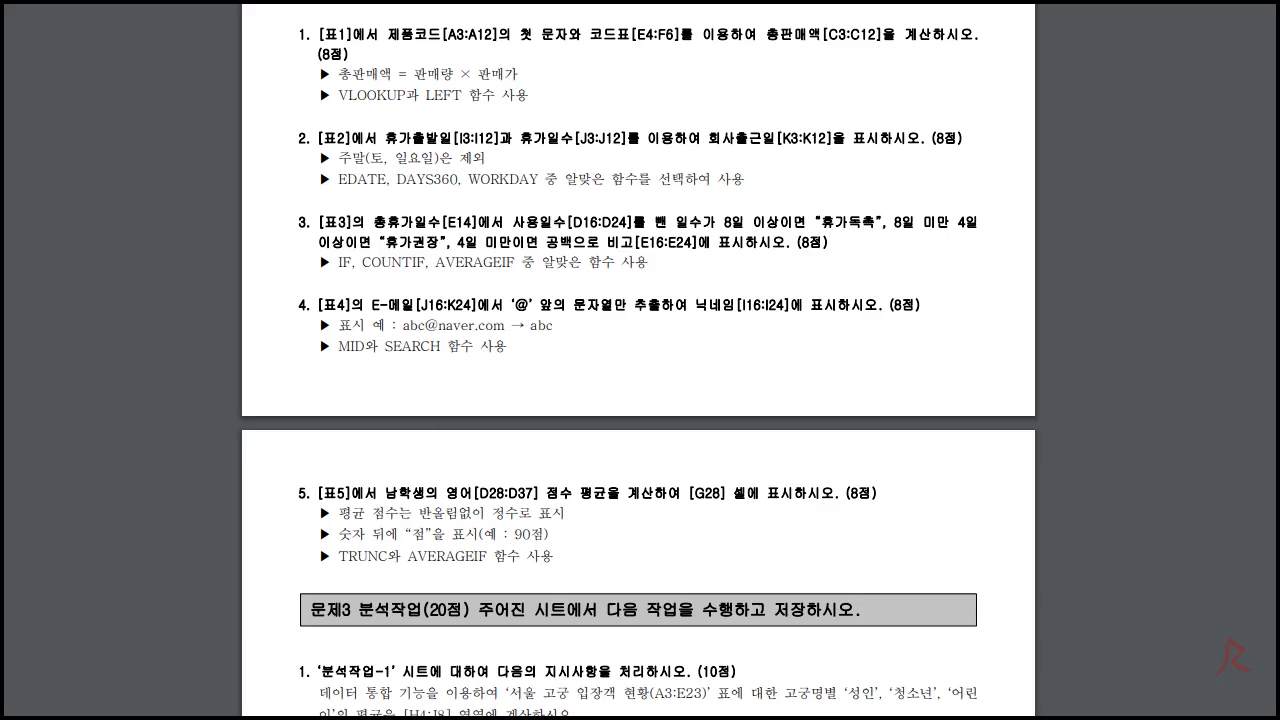
{"action": "left_click_drag", "start_coordinate": [419, 516], "coordinate": [530, 511]}
{"action": "left_click_drag", "start_coordinate": [388, 557], "coordinate": [343, 562]}
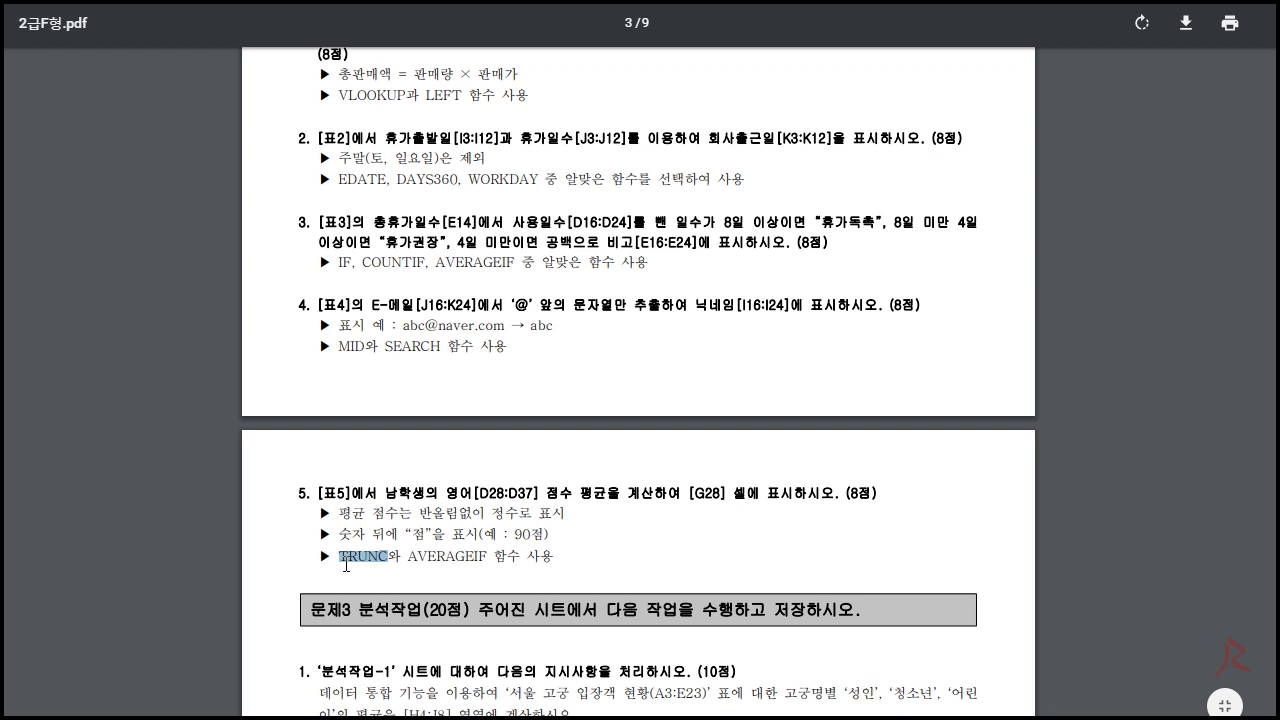
{"action": "left_click_drag", "start_coordinate": [523, 532], "coordinate": [544, 531]}
{"action": "left_click", "coordinate": [545, 540]}
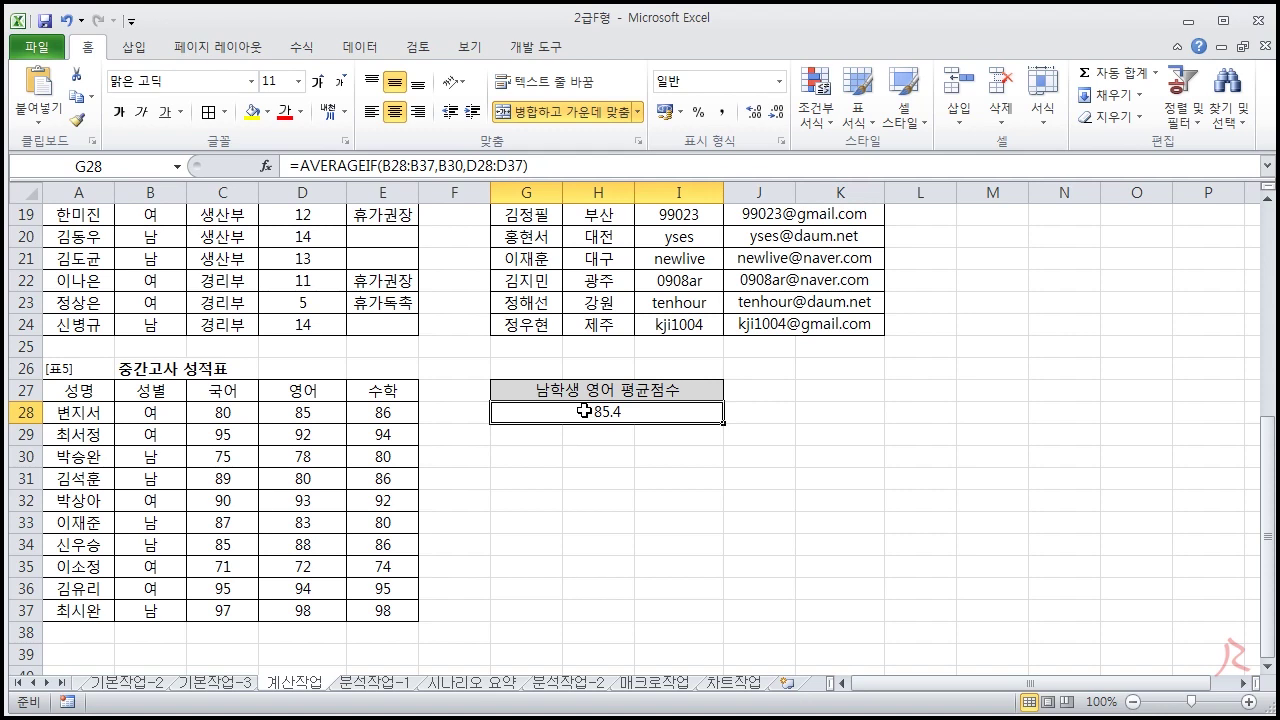
Step: Wrap the average in G28 with TRUNC, making the formula =TRUNC(AVERAGEIF(B28:B37,B30,D28:D37))
{"action": "double_click", "coordinate": [582, 411]}
{"action": "key", "text": "Left"}
{"action": "key", "text": "Left"}
{"action": "key", "text": "Left"}
{"action": "key", "text": "Left"}
{"action": "key", "text": "Left"}
{"action": "key", "text": "Left"}
{"action": "key", "text": "Left"}
{"action": "key", "text": "Left"}
{"action": "key", "text": "Left"}
{"action": "key", "text": "Left"}
{"action": "type", "text": "tr"}
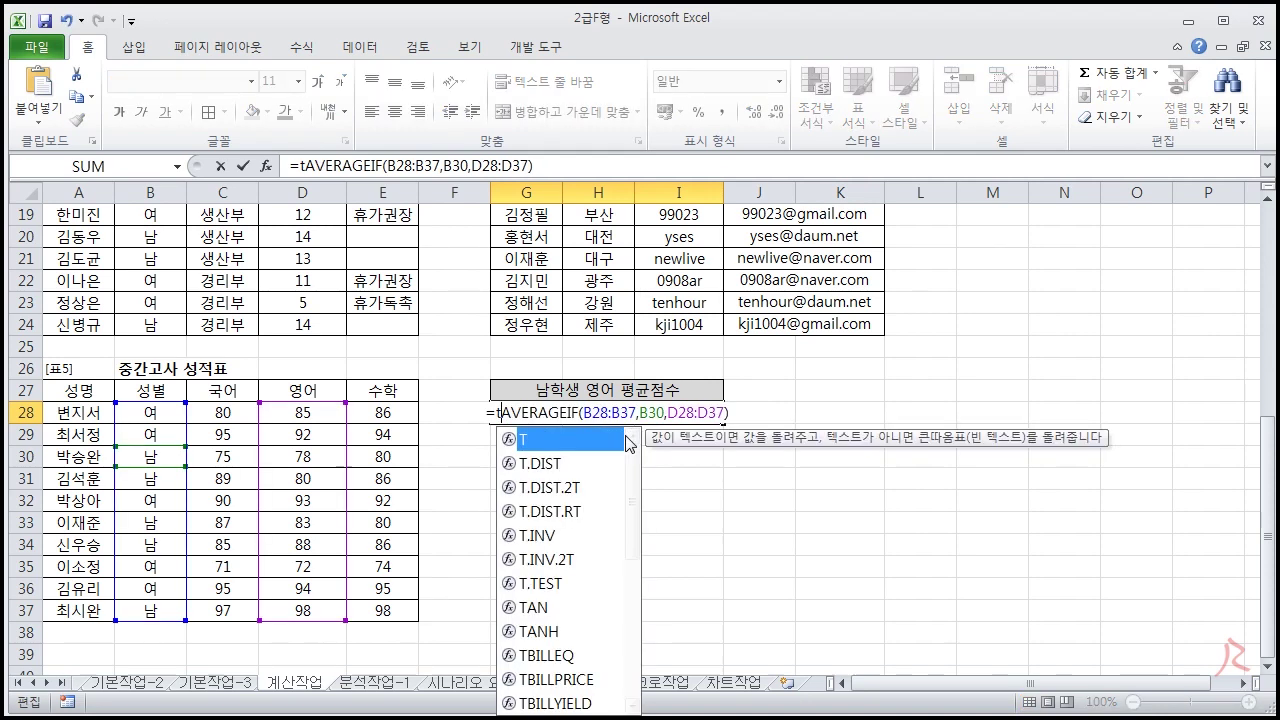
{"action": "double_click", "coordinate": [543, 559]}
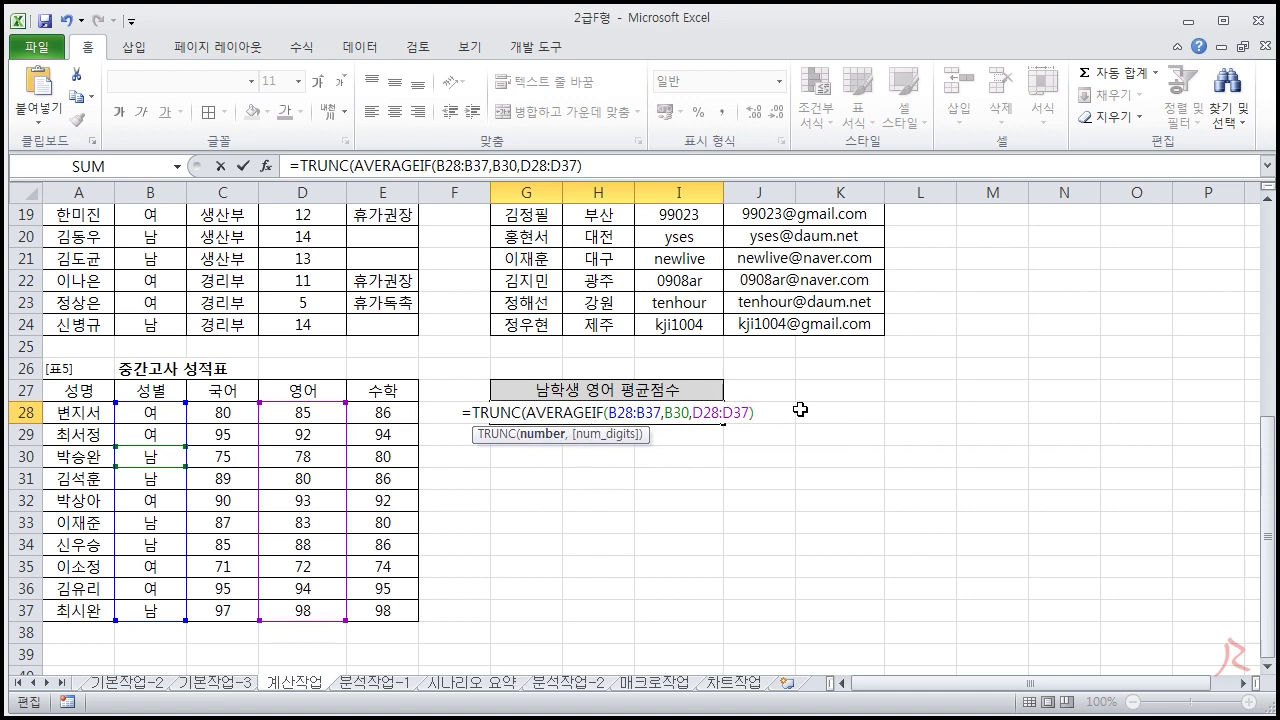
{"action": "type", "text": ")"}
{"action": "left_click_drag", "start_coordinate": [522, 412], "coordinate": [790, 426]}
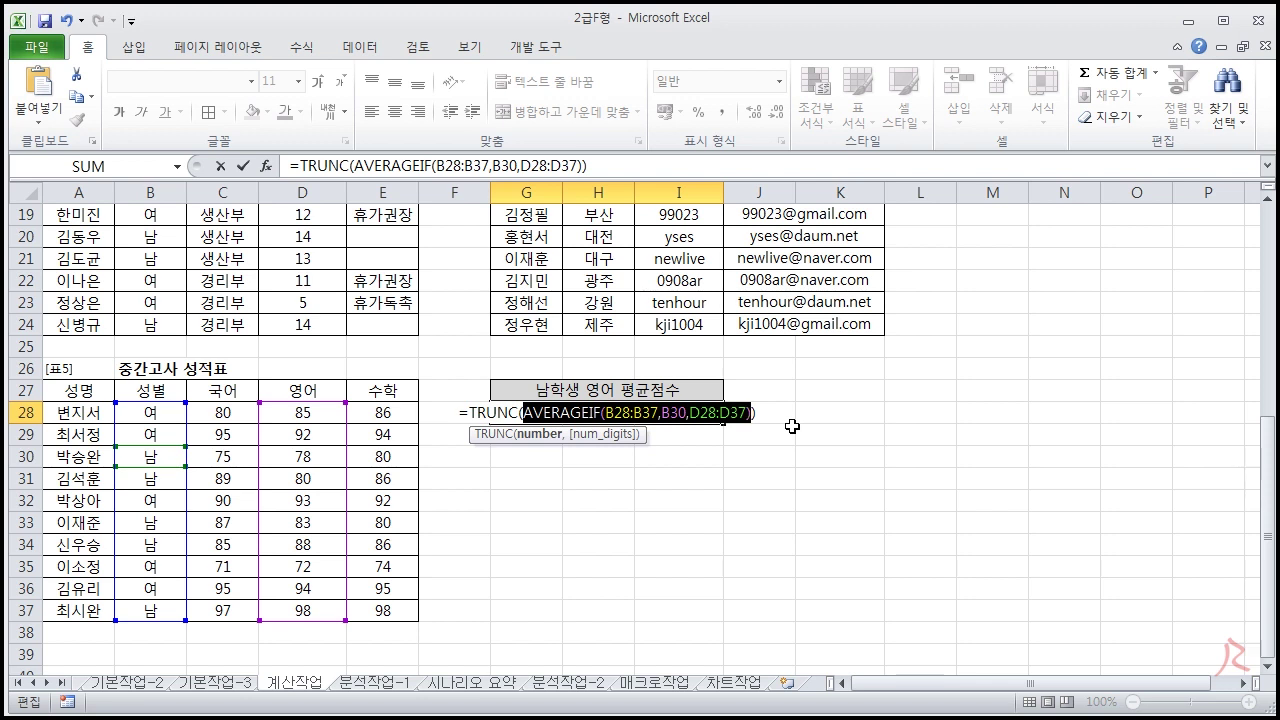
{"action": "key", "text": "Return"}
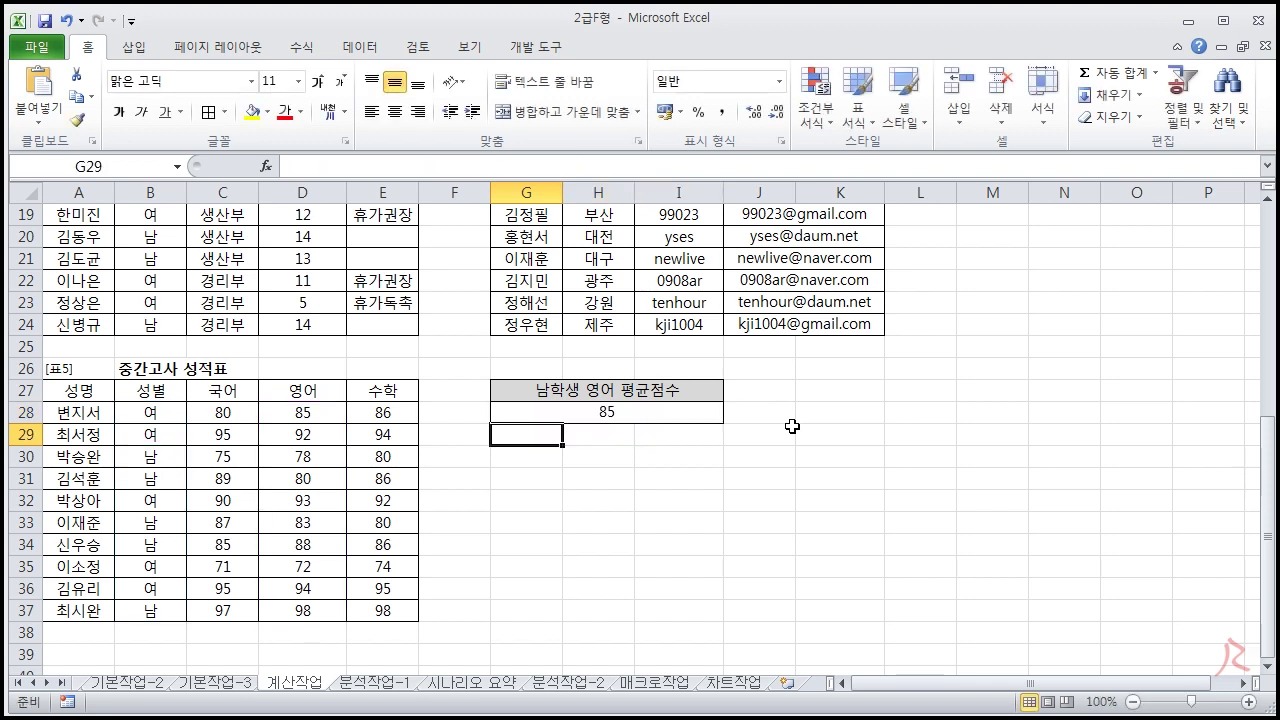
Step: Recheck task 5's requirement for text after the number in the PDF and return to G28 in Excel
{"action": "left_click", "coordinate": [675, 407]}
{"action": "key", "text": "alt+Tab"}
{"action": "left_click_drag", "start_coordinate": [446, 533], "coordinate": [405, 531]}
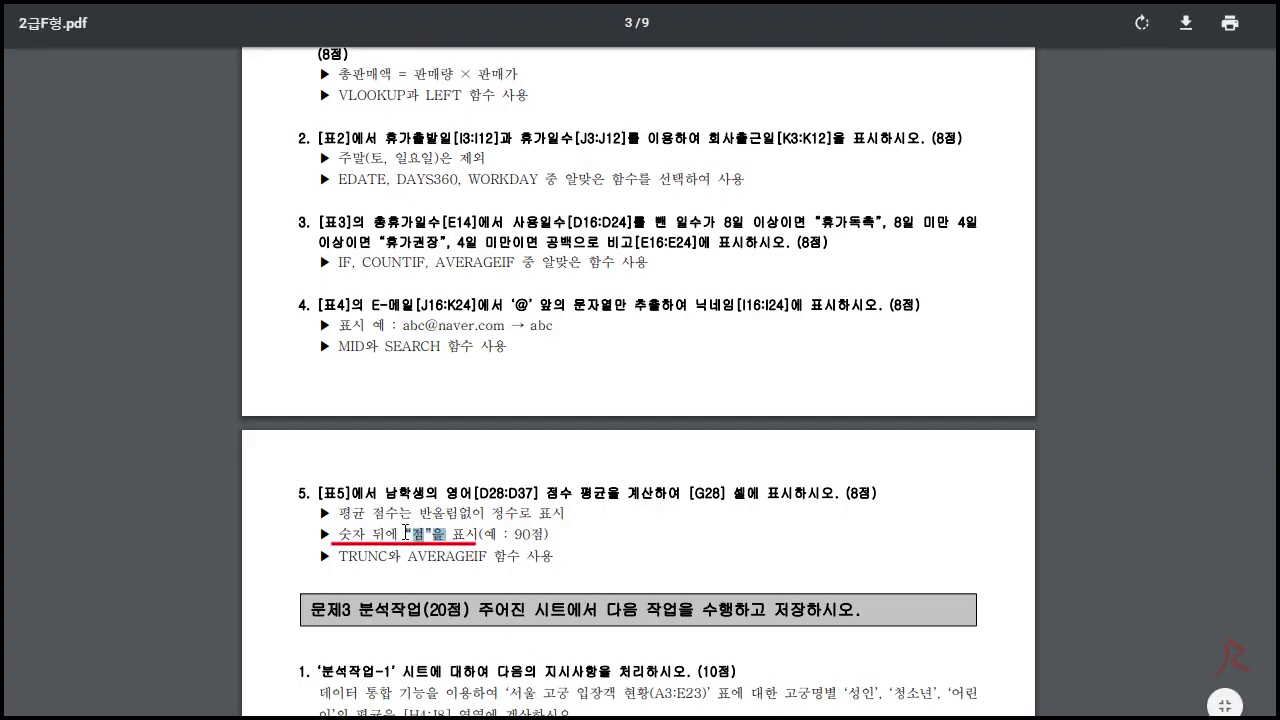
{"action": "left_click", "coordinate": [452, 545]}
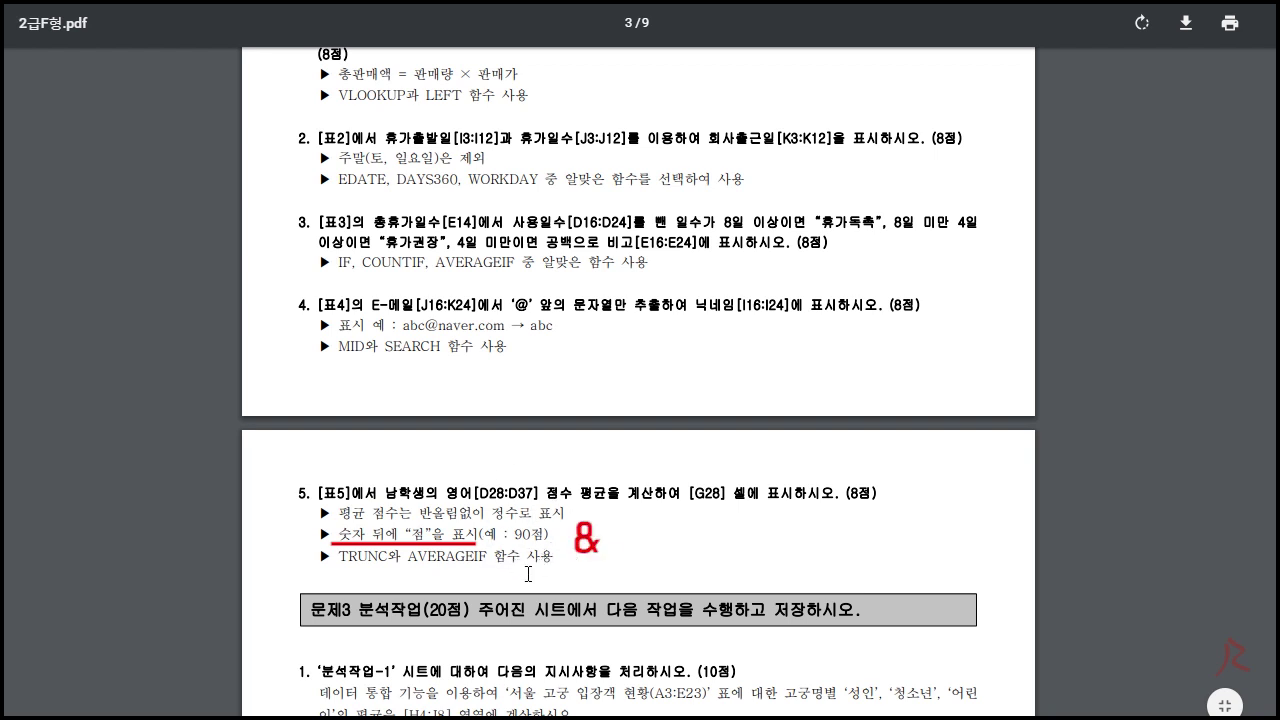
{"action": "key", "text": "alt+Tab"}
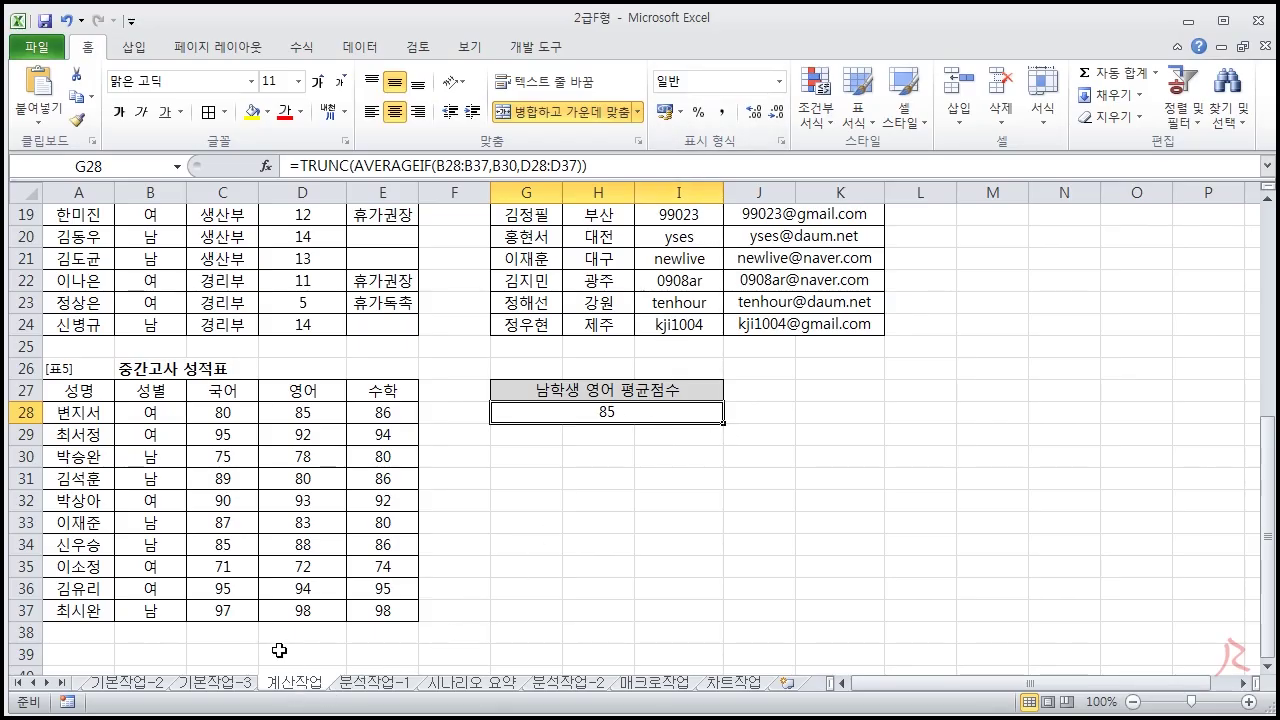
Step: Append the text "점" to the average in G28, making the formula =TRUNC(AVERAGEIF(B28:B37,B30,D28:D37))&"점"
{"action": "double_click", "coordinate": [650, 411]}
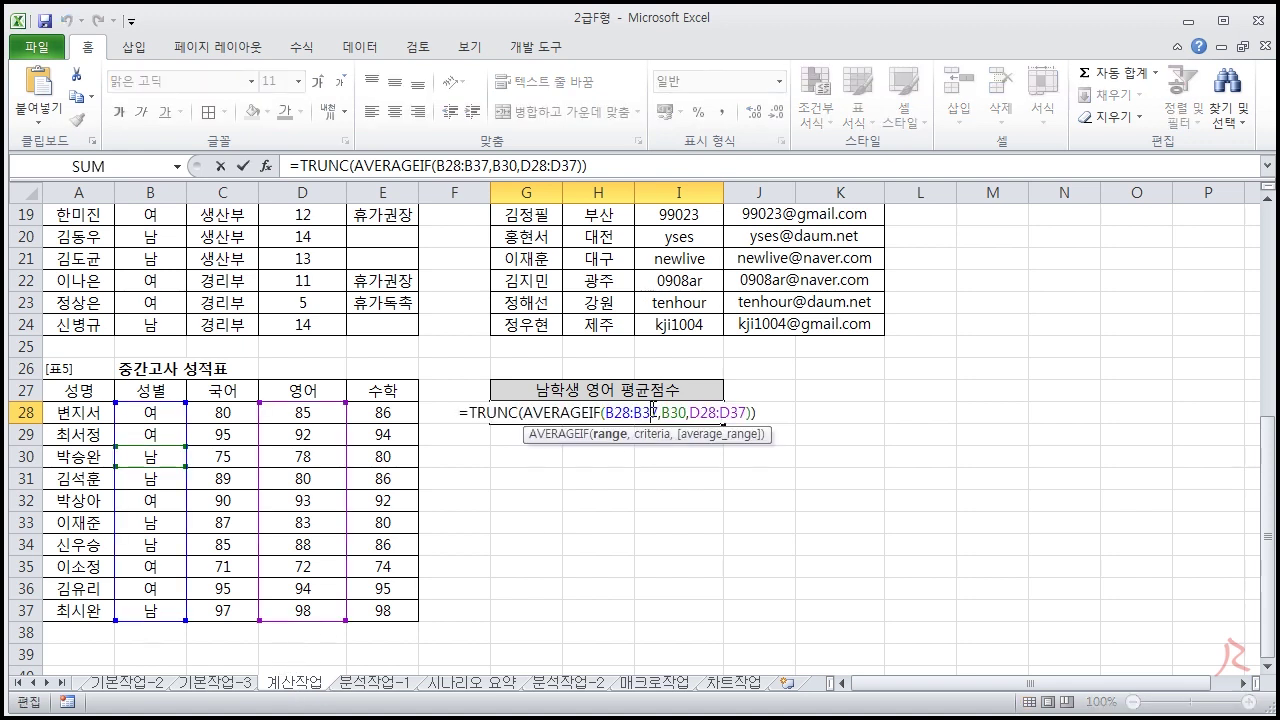
{"action": "left_click", "coordinate": [769, 414]}
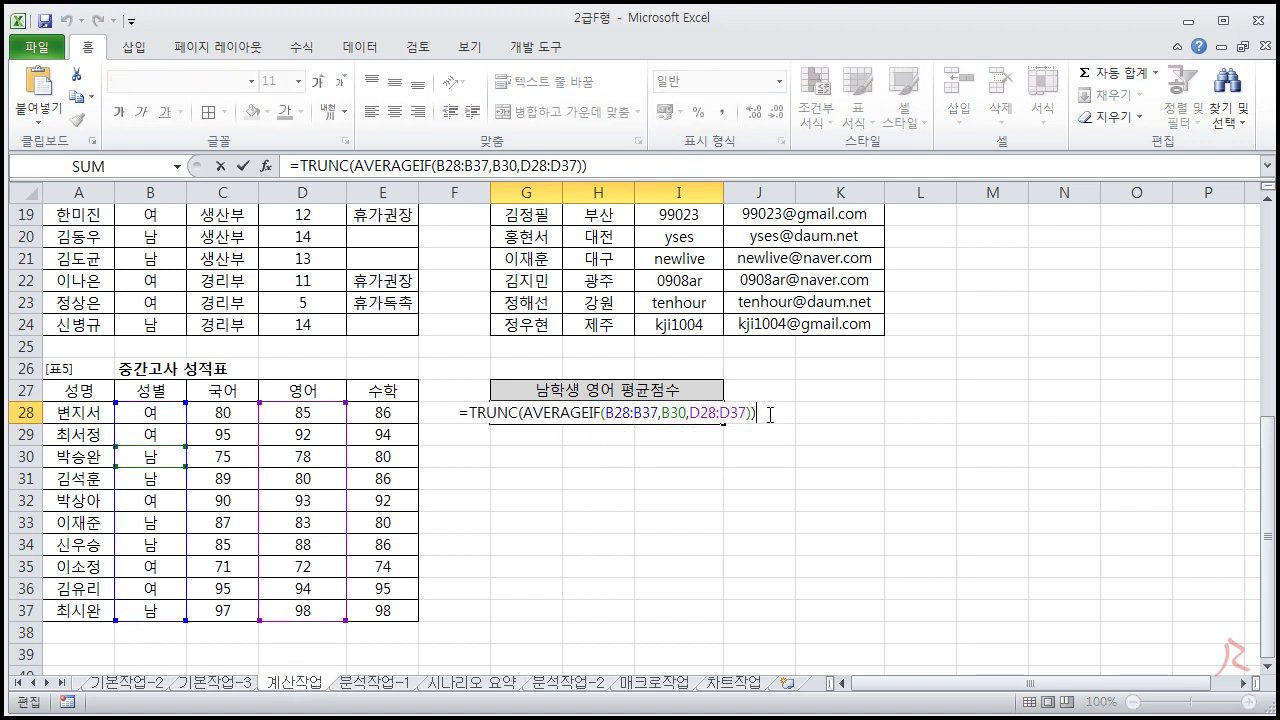
{"action": "type", "text": "&"}
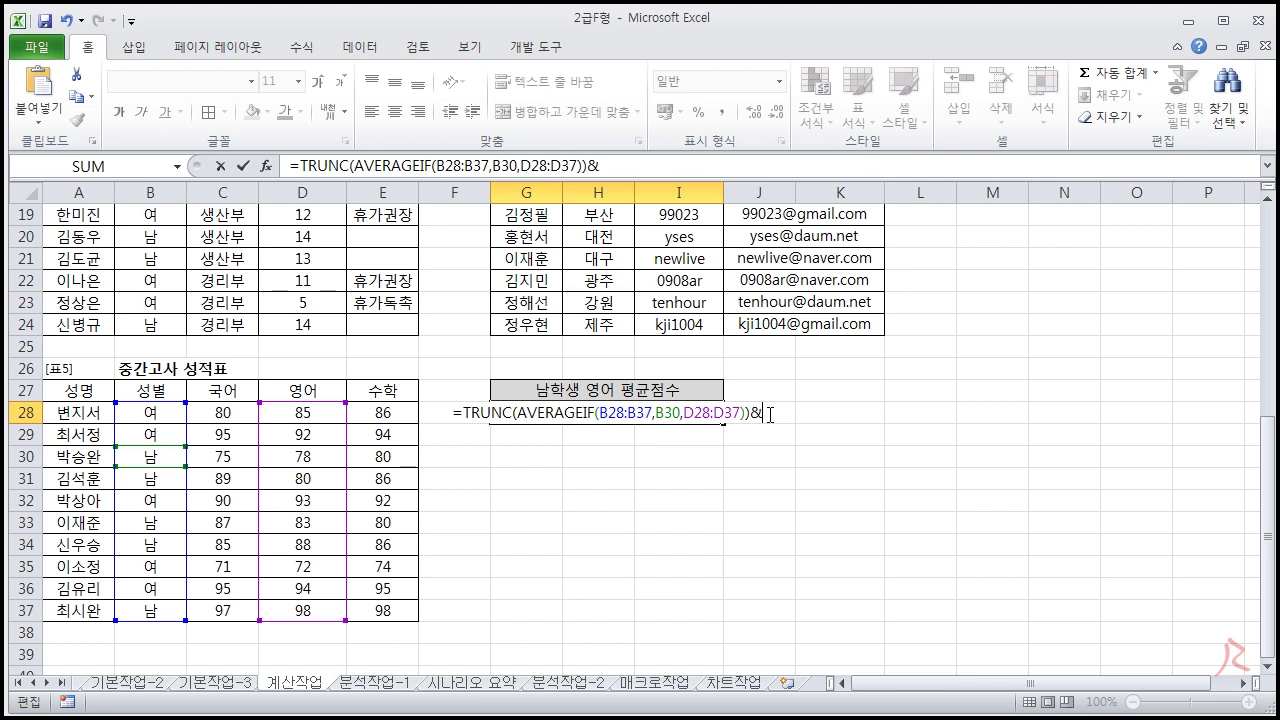
{"action": "type", "text": "\"점"}
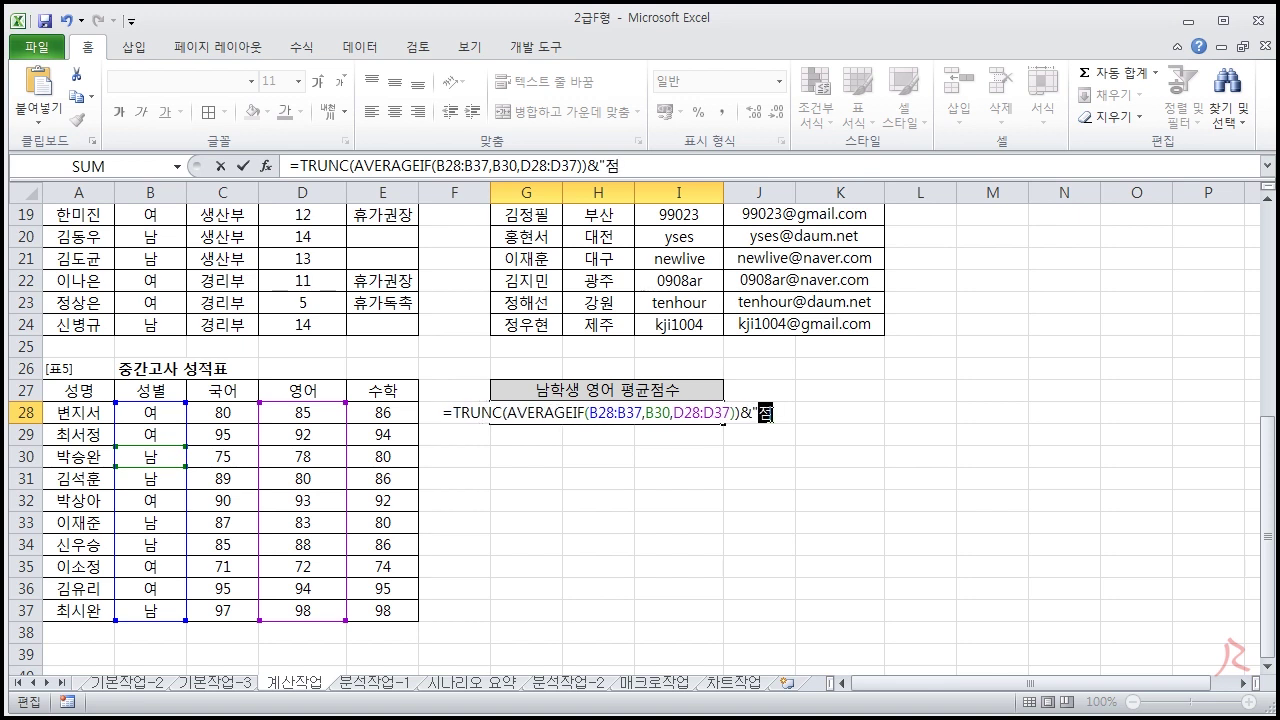
{"action": "type", "text": "\""}
{"action": "key", "text": "Return"}
{"action": "left_click", "coordinate": [711, 414]}
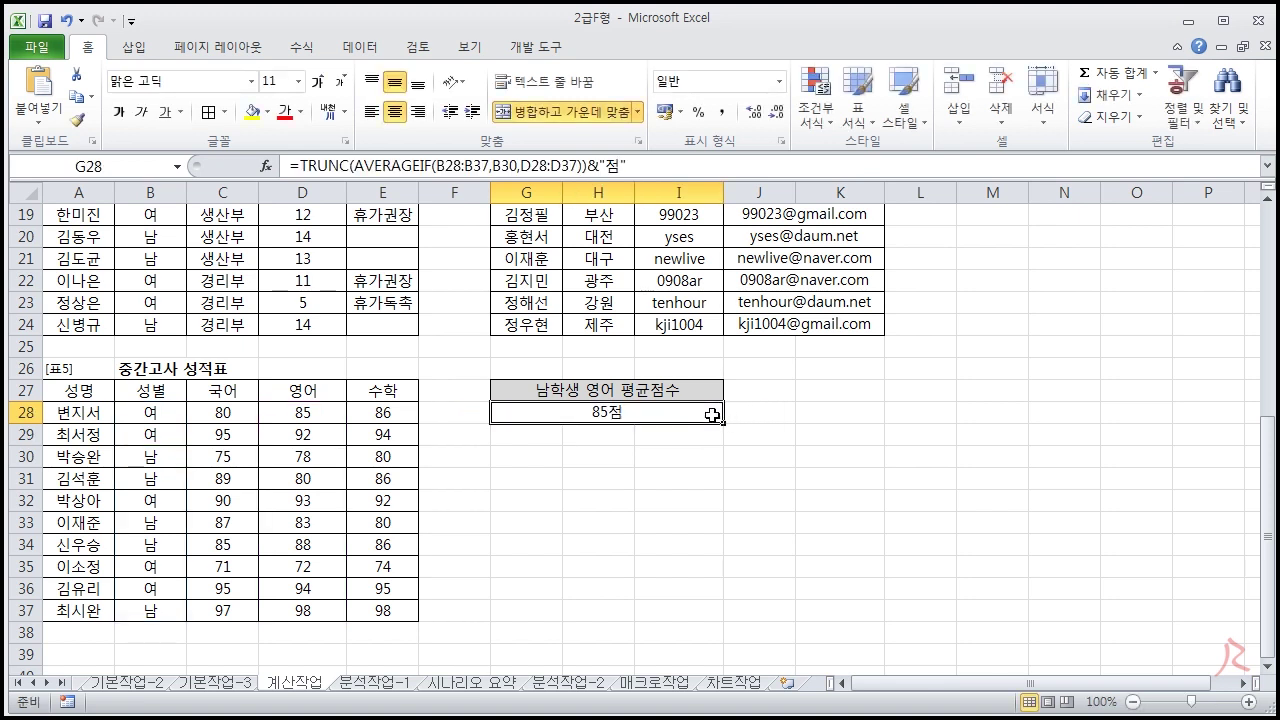
Step: Look over the completed answers in 표1 through 표5 on the 계산작업 sheet
{"action": "scroll", "coordinate": [576, 422], "scroll_direction": "up", "scroll_amount": 2}
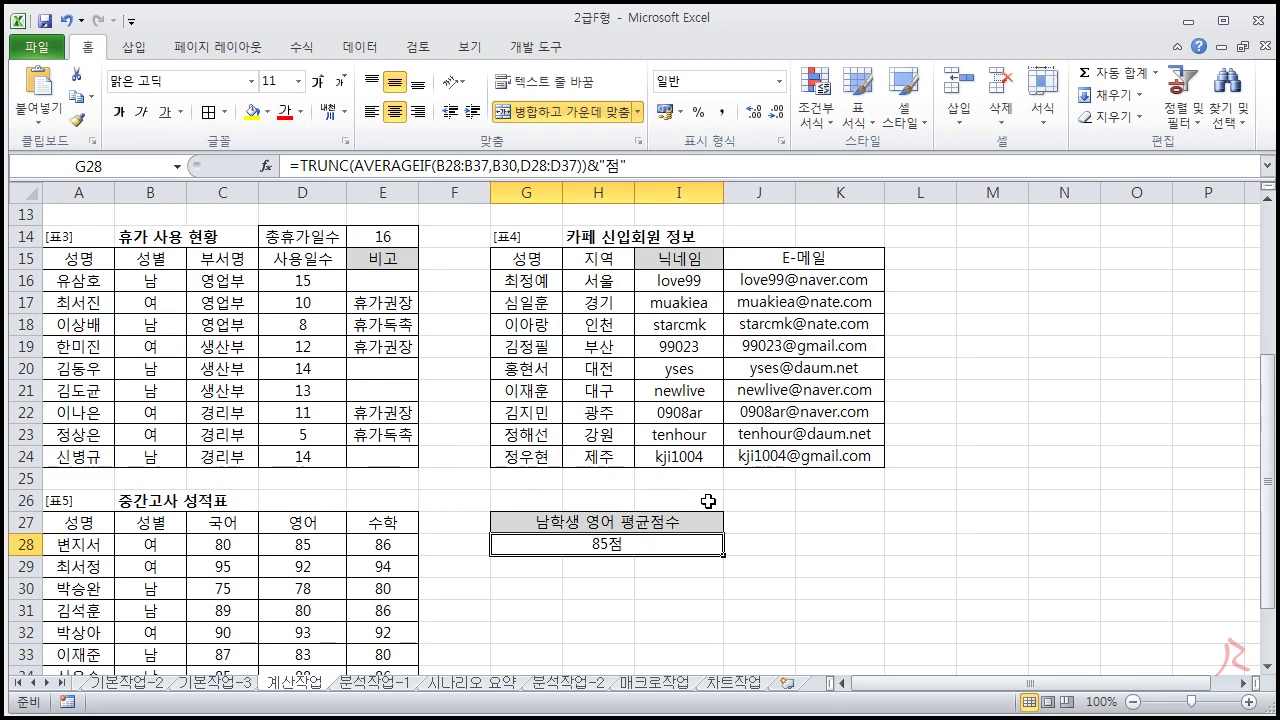
{"action": "left_click", "coordinate": [1020, 465]}
{"action": "scroll", "coordinate": [1016, 471], "scroll_direction": "up", "scroll_amount": 4}
{"action": "left_click", "coordinate": [983, 449]}
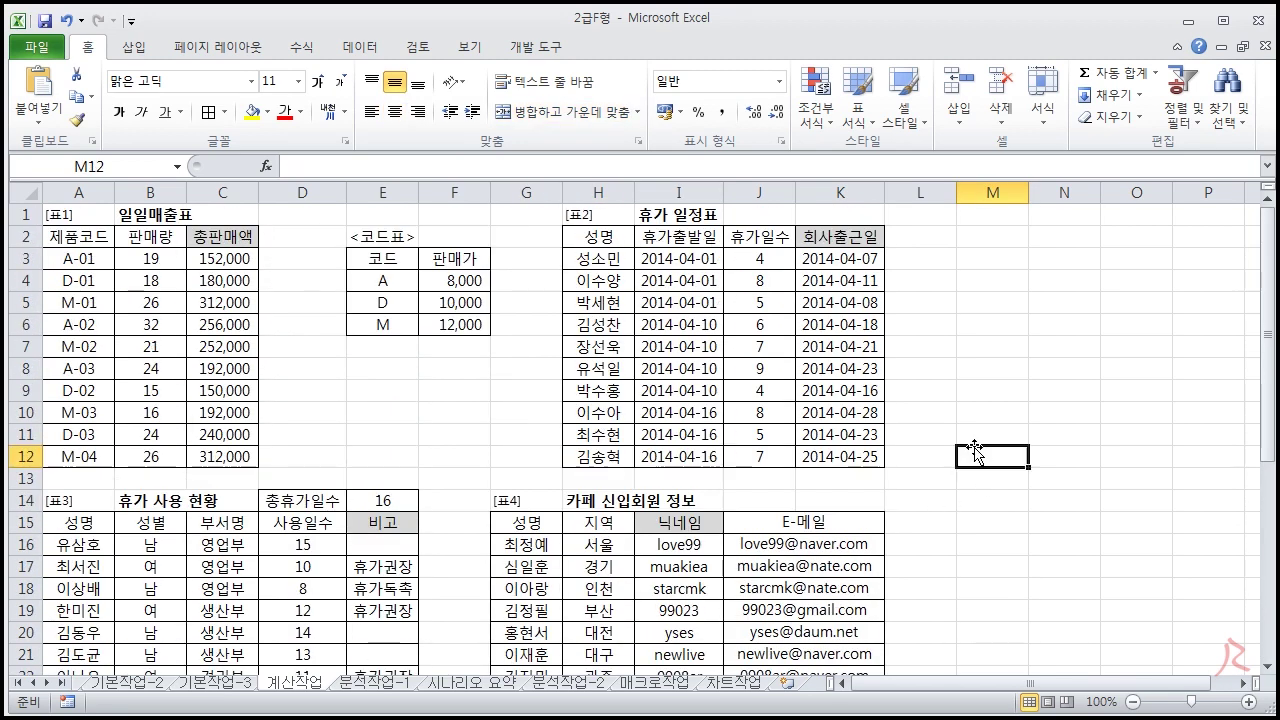
{"action": "scroll", "coordinate": [960, 480], "scroll_direction": "down", "scroll_amount": 2}
{"action": "scroll", "coordinate": [952, 491], "scroll_direction": "down", "scroll_amount": 2}
{"action": "left_click", "coordinate": [847, 540]}
{"action": "left_click", "coordinate": [1012, 460]}
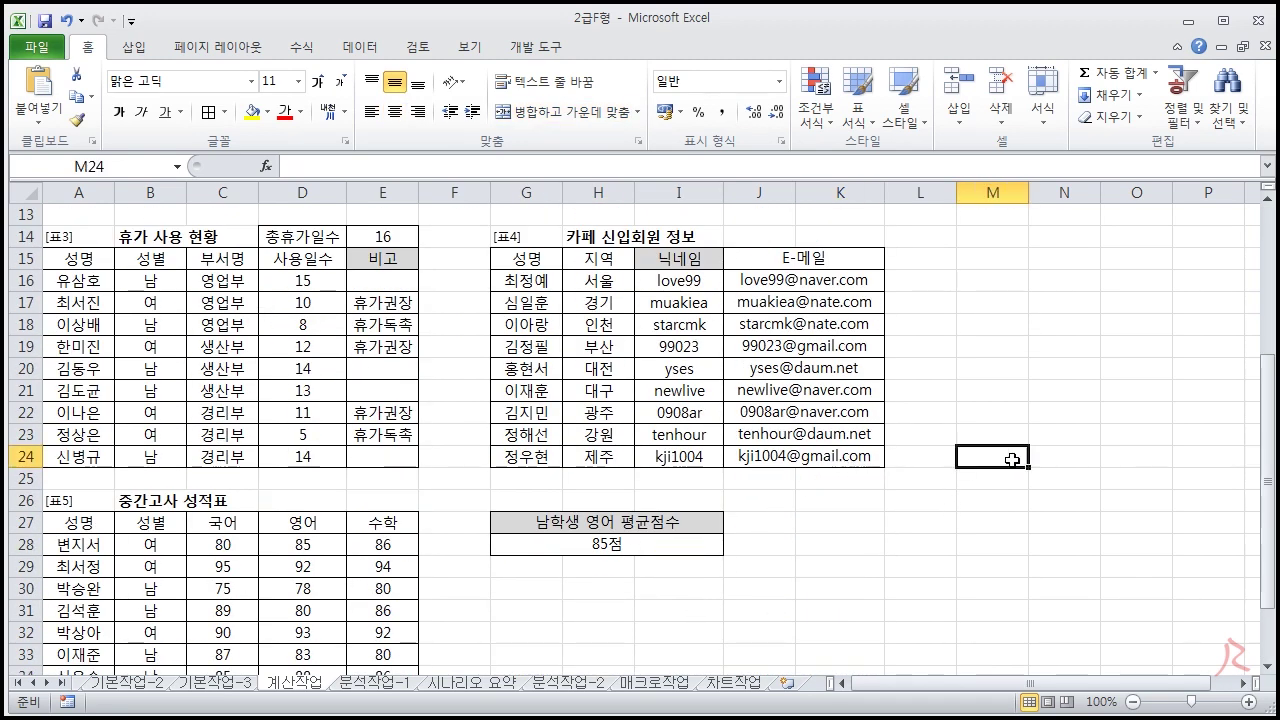
{"action": "scroll", "coordinate": [1043, 480], "scroll_direction": "up", "scroll_amount": 4}
{"action": "left_click", "coordinate": [1043, 480]}
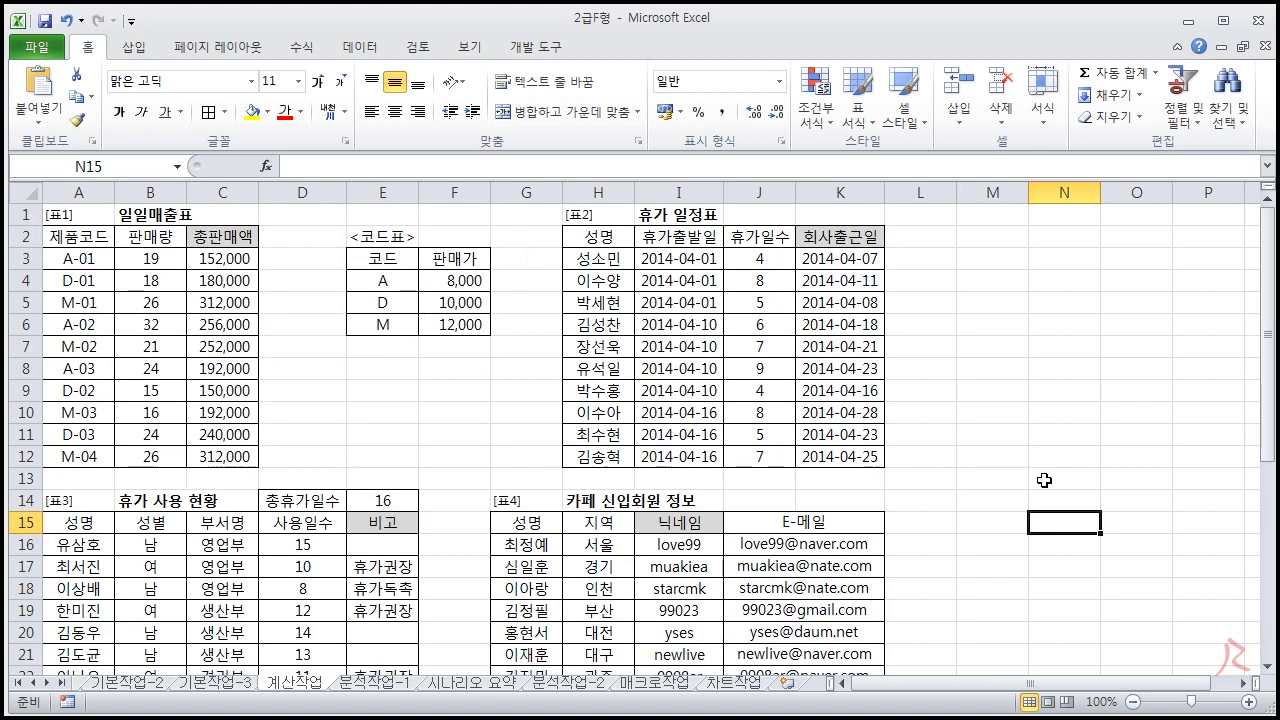
{"action": "left_click", "coordinate": [1042, 450]}
{"action": "left_click", "coordinate": [1022, 417]}
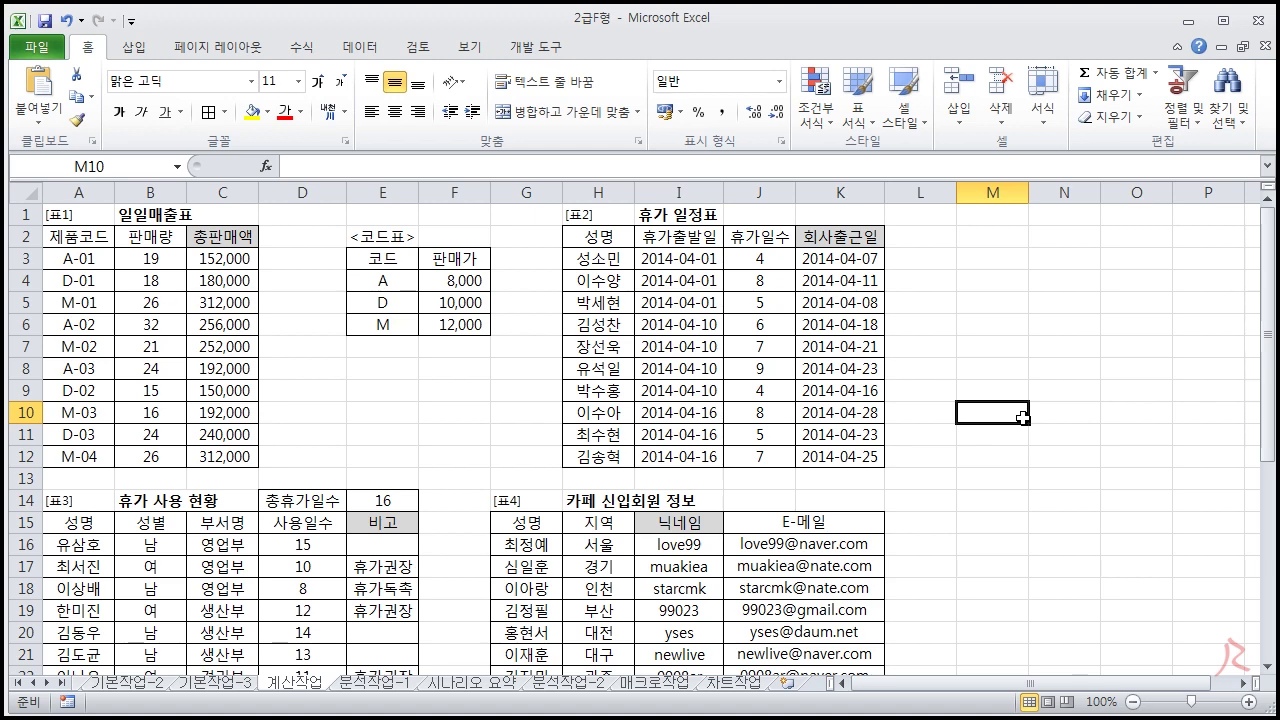
{"action": "left_click", "coordinate": [1034, 480]}
{"action": "left_click", "coordinate": [1035, 532]}
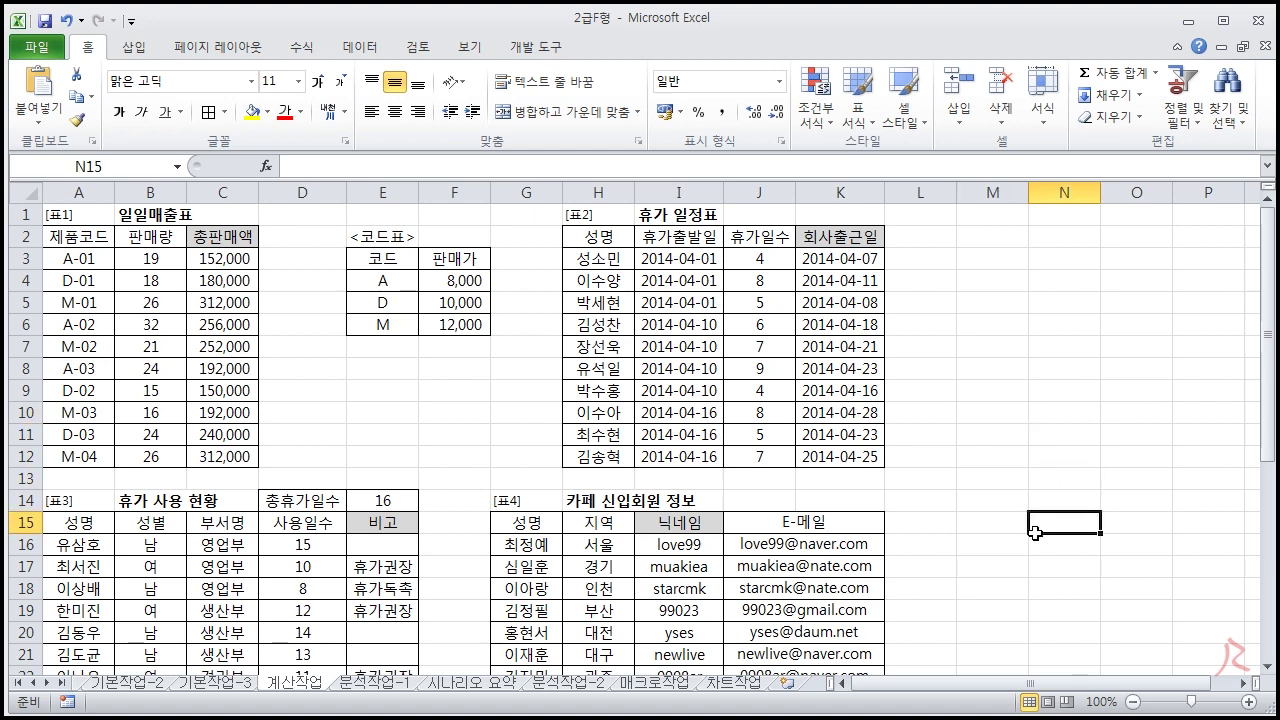
{"action": "scroll", "coordinate": [770, 544], "scroll_direction": "down", "scroll_amount": 2}
{"action": "scroll", "coordinate": [688, 538], "scroll_direction": "up", "scroll_amount": 2}
{"action": "left_click", "coordinate": [992, 456]}
Step: Recheck the 회사출근일 formula in 표2, the 닉네임 and E-메일 entries in 표4, and the remaining tables
{"action": "left_click", "coordinate": [830, 348]}
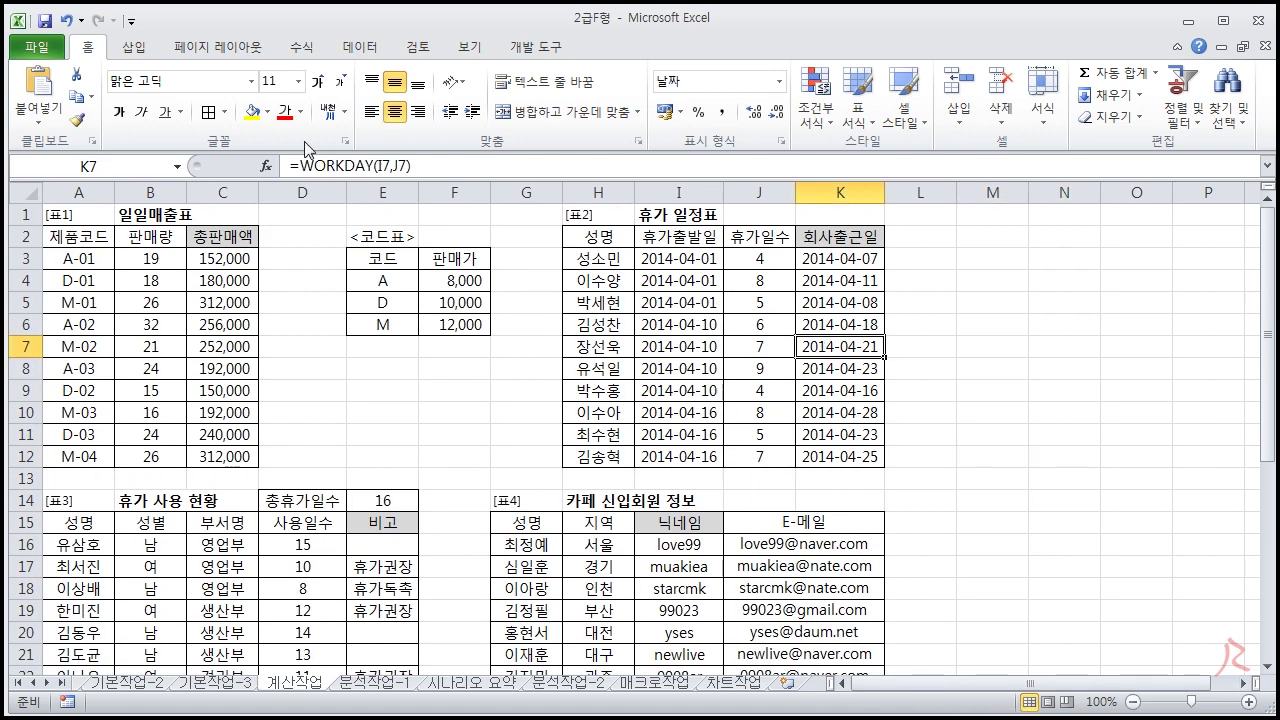
{"action": "left_click", "coordinate": [808, 566]}
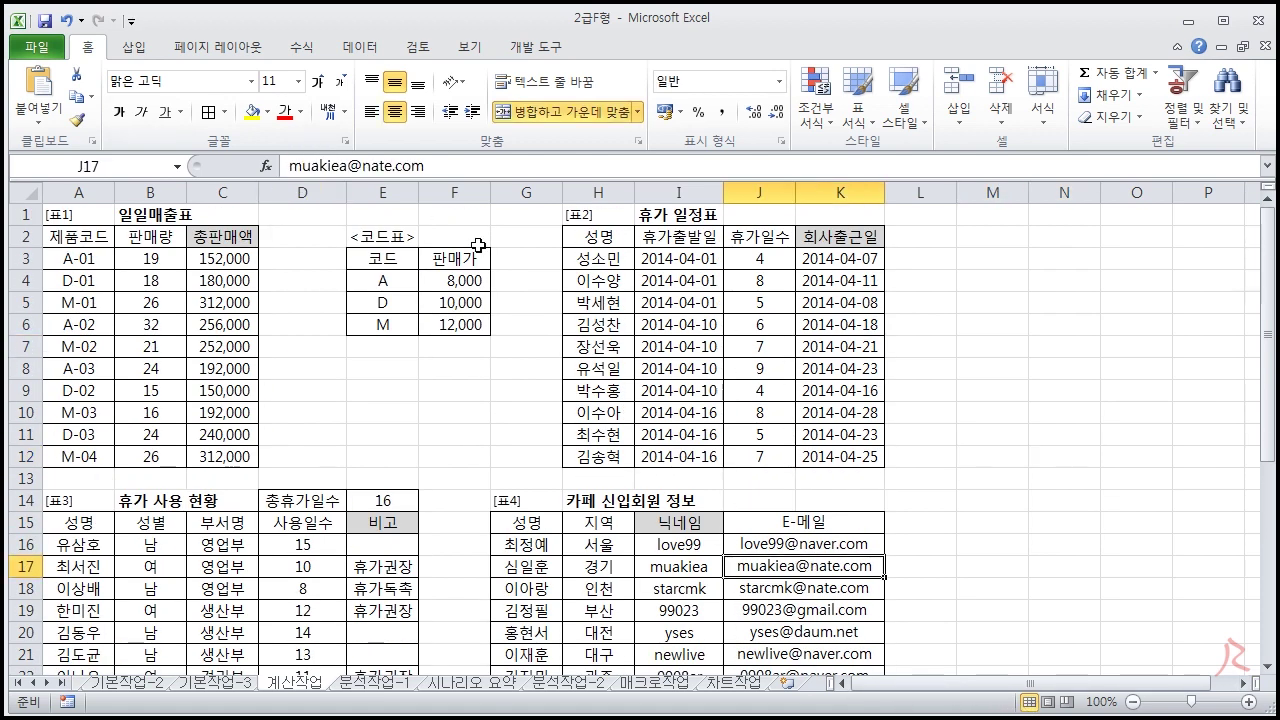
{"action": "left_click", "coordinate": [652, 545]}
{"action": "left_click", "coordinate": [945, 566]}
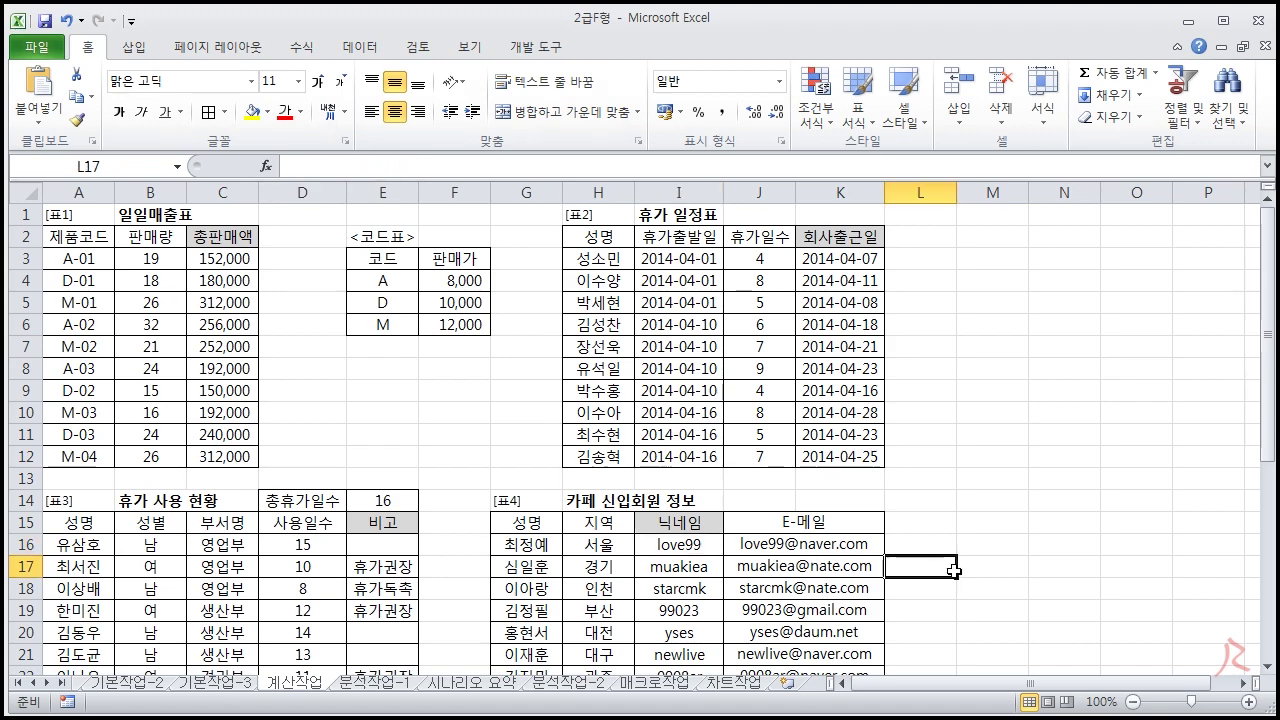
{"action": "scroll", "coordinate": [968, 552], "scroll_direction": "down", "scroll_amount": 2}
{"action": "scroll", "coordinate": [968, 552], "scroll_direction": "down", "scroll_amount": 3}
{"action": "left_click", "coordinate": [690, 567]}
{"action": "scroll", "coordinate": [489, 566], "scroll_direction": "up", "scroll_amount": 4}
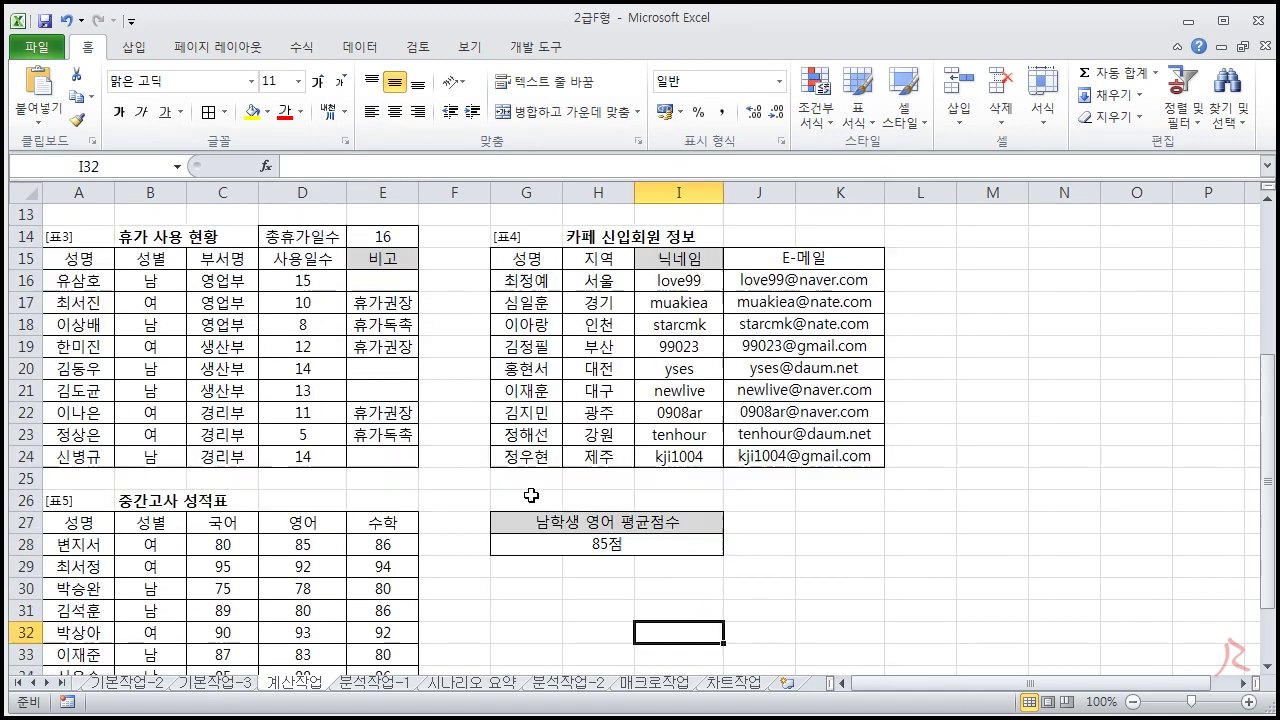
{"action": "left_click", "coordinate": [383, 346]}
{"action": "scroll", "coordinate": [400, 390], "scroll_direction": "up", "scroll_amount": 1}
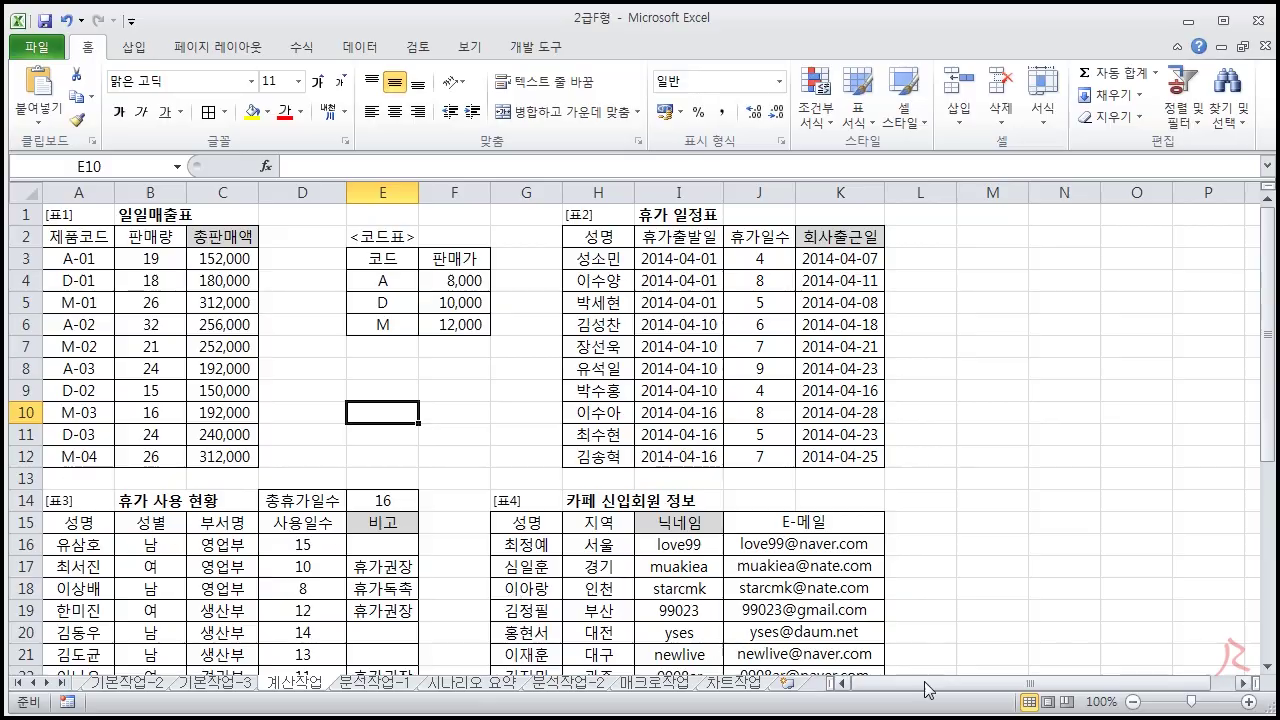